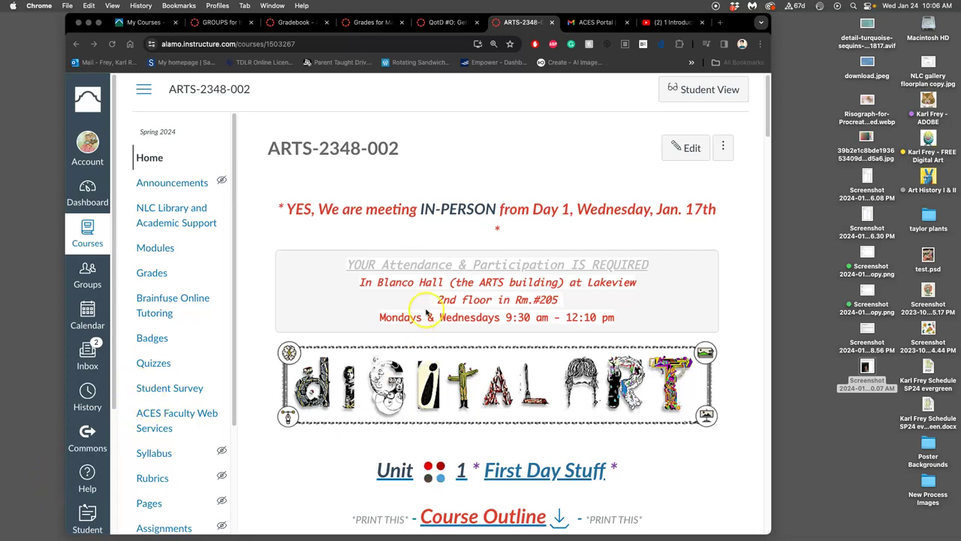
Step: Go from Unit Modules into Unit 2 and open the Exercise #1 Line Art Jumble discussion
{"action": "scroll", "coordinate": [486, 328], "scroll_direction": "down", "scroll_amount": 5}
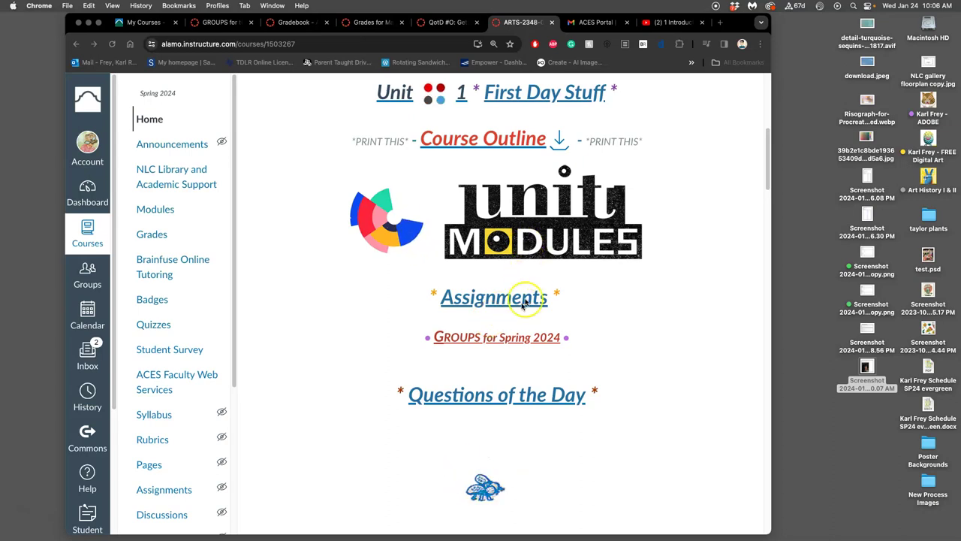
{"action": "left_click", "coordinate": [517, 248]}
{"action": "scroll", "coordinate": [518, 259], "scroll_direction": "down", "scroll_amount": 1}
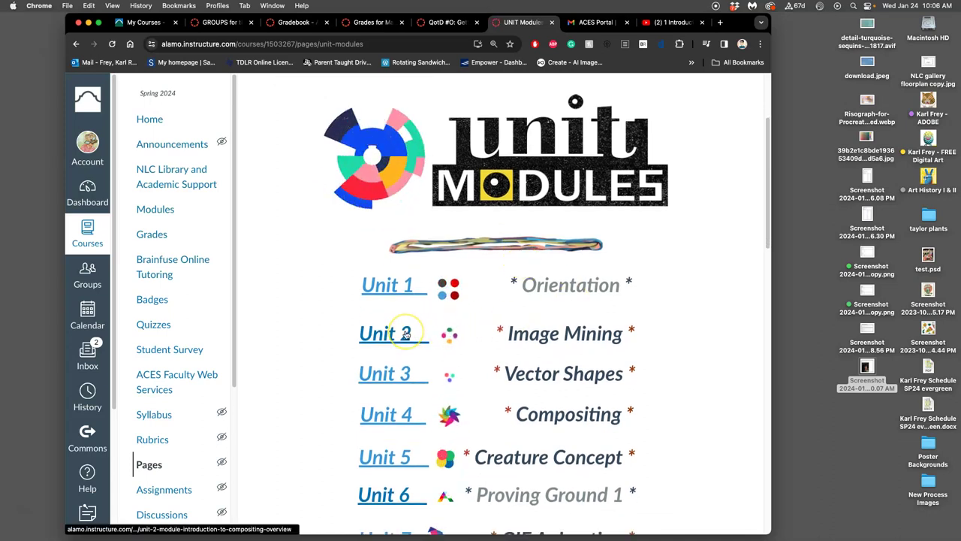
{"action": "left_click", "coordinate": [406, 335]}
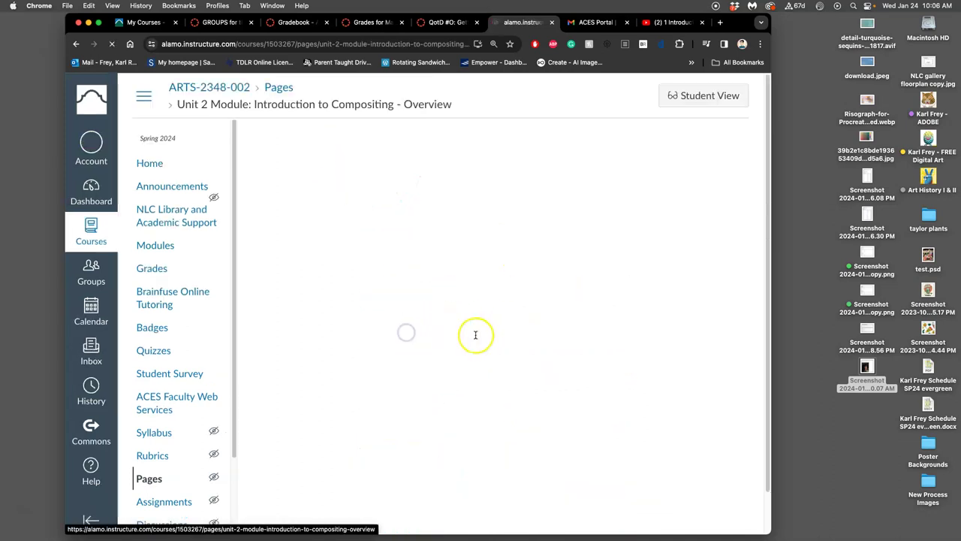
{"action": "scroll", "coordinate": [458, 270], "scroll_direction": "down", "scroll_amount": 2}
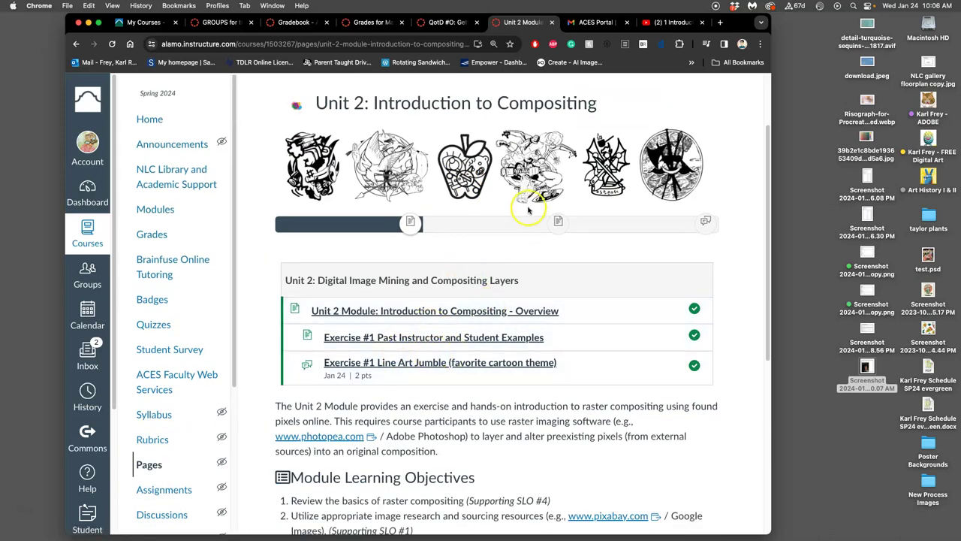
{"action": "left_click", "coordinate": [706, 223]}
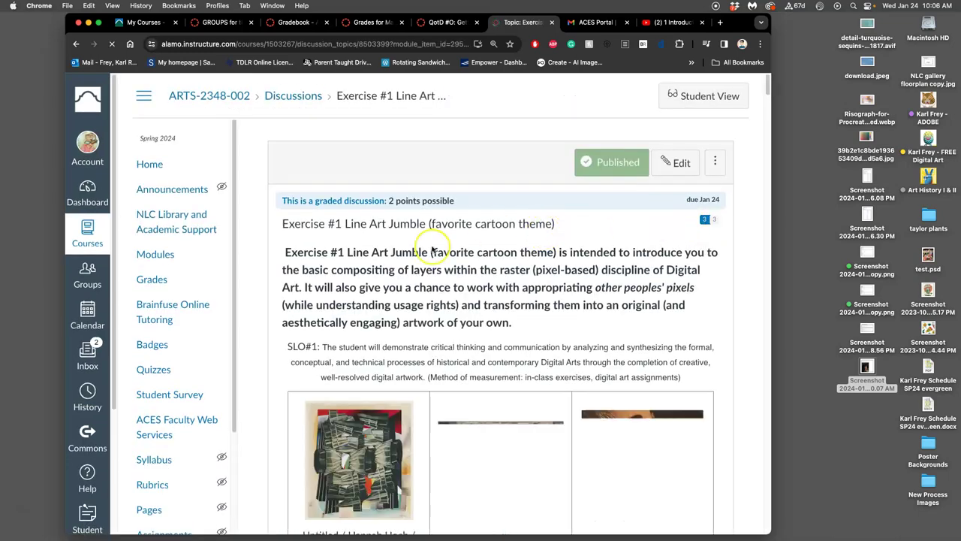
Step: Scroll through the discussion's Photopea instructions as far as step 6
{"action": "scroll", "coordinate": [440, 327], "scroll_direction": "down", "scroll_amount": 3}
{"action": "scroll", "coordinate": [439, 326], "scroll_direction": "down", "scroll_amount": 20}
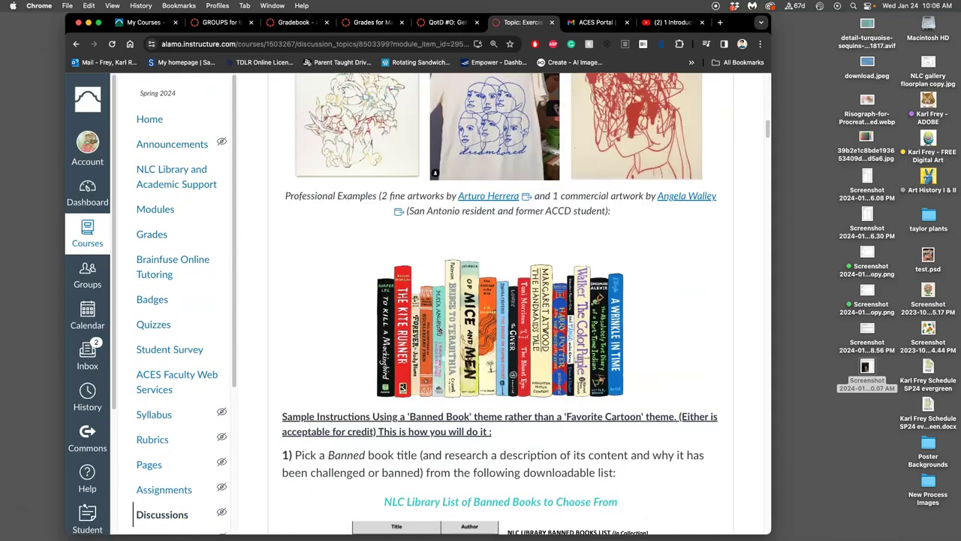
{"action": "scroll", "coordinate": [440, 330], "scroll_direction": "down", "scroll_amount": 15}
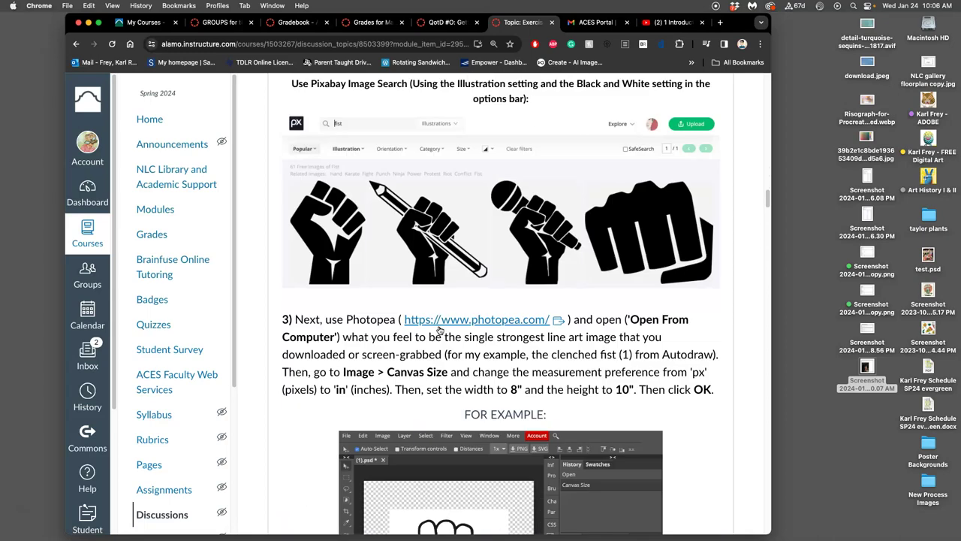
{"action": "scroll", "coordinate": [439, 330], "scroll_direction": "down", "scroll_amount": 20}
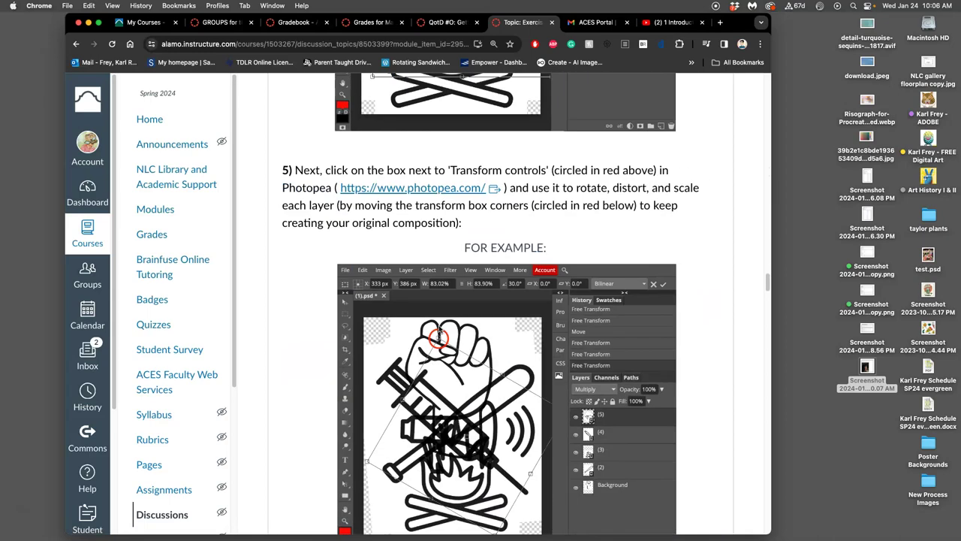
{"action": "scroll", "coordinate": [440, 329], "scroll_direction": "up", "scroll_amount": 4}
{"action": "scroll", "coordinate": [440, 328], "scroll_direction": "down", "scroll_amount": 1}
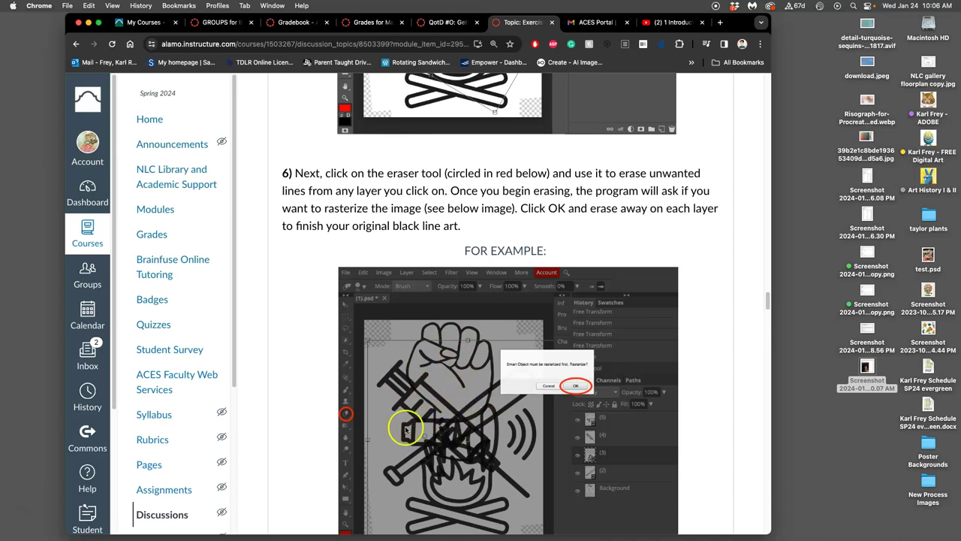
{"action": "scroll", "coordinate": [428, 406], "scroll_direction": "down", "scroll_amount": 1}
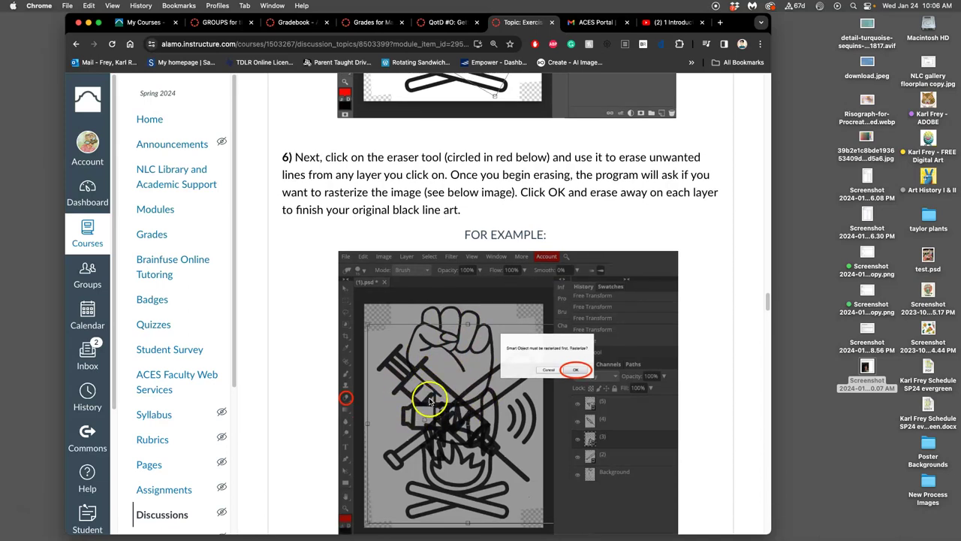
{"action": "scroll", "coordinate": [430, 402], "scroll_direction": "down", "scroll_amount": 1}
{"action": "scroll", "coordinate": [438, 390], "scroll_direction": "down", "scroll_amount": 10}
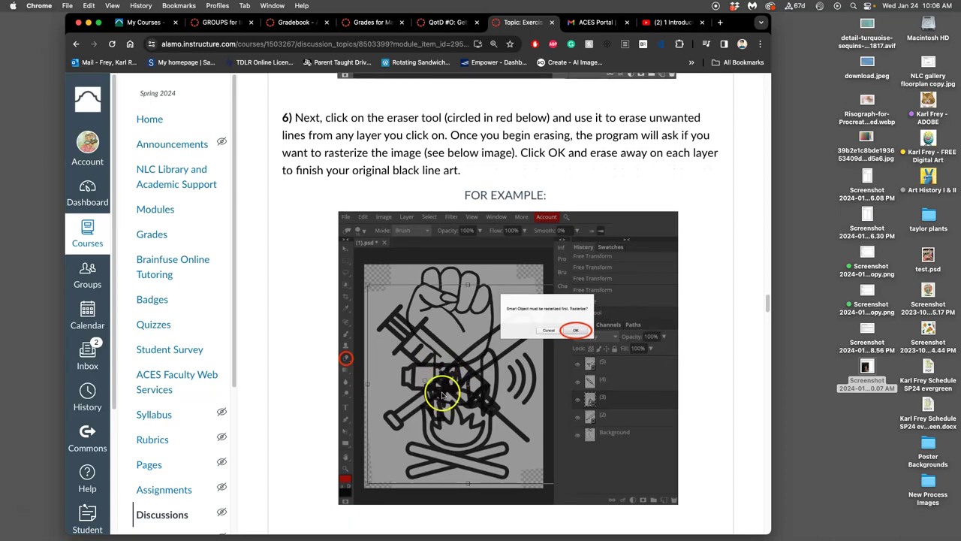
{"action": "scroll", "coordinate": [441, 395], "scroll_direction": "up", "scroll_amount": 20}
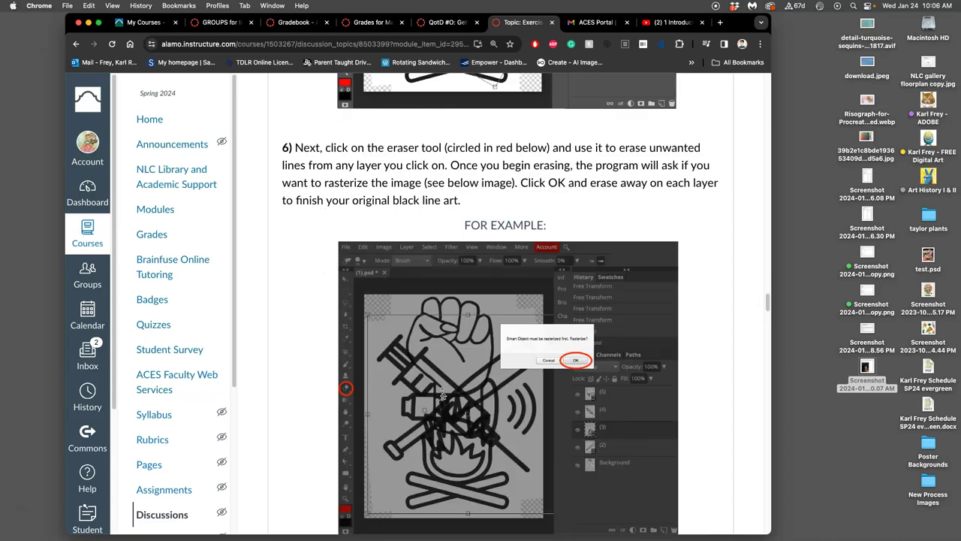
{"action": "scroll", "coordinate": [442, 393], "scroll_direction": "up", "scroll_amount": 15}
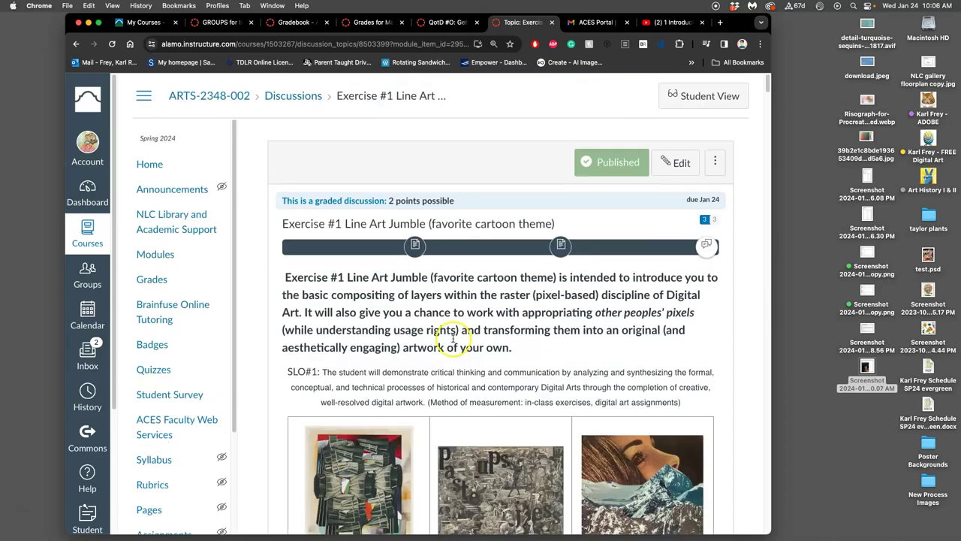
{"action": "left_click", "coordinate": [222, 98]}
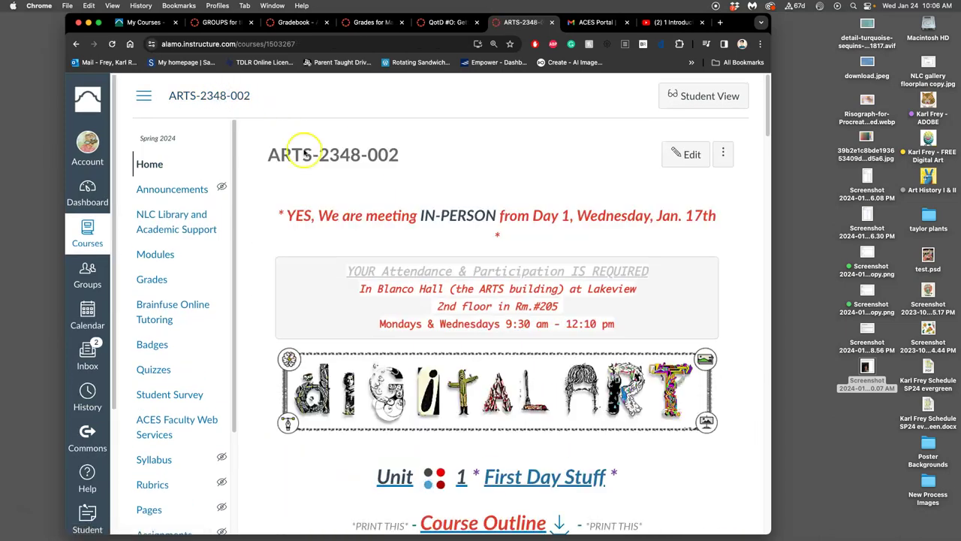
{"action": "scroll", "coordinate": [529, 246], "scroll_direction": "down", "scroll_amount": 1}
{"action": "scroll", "coordinate": [529, 247], "scroll_direction": "down", "scroll_amount": 5}
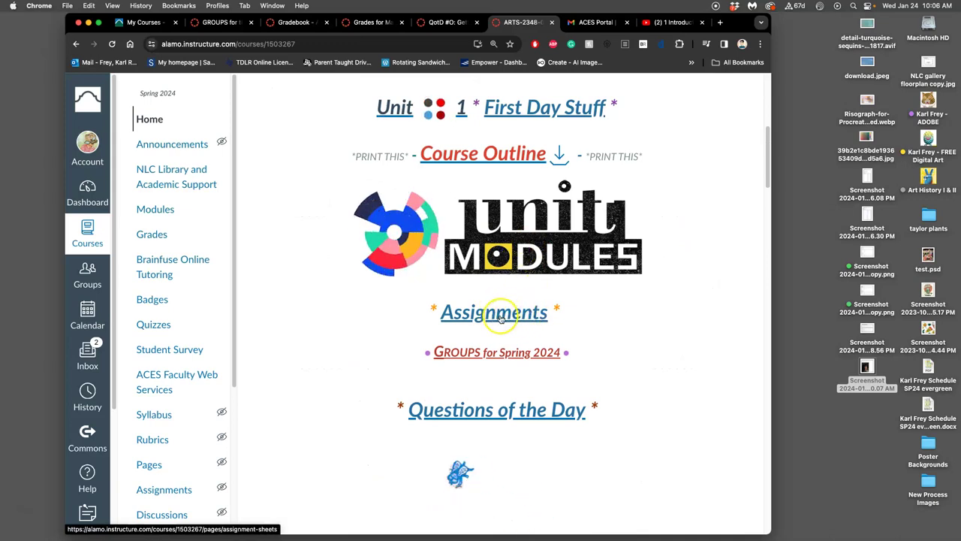
{"action": "left_click", "coordinate": [494, 314]}
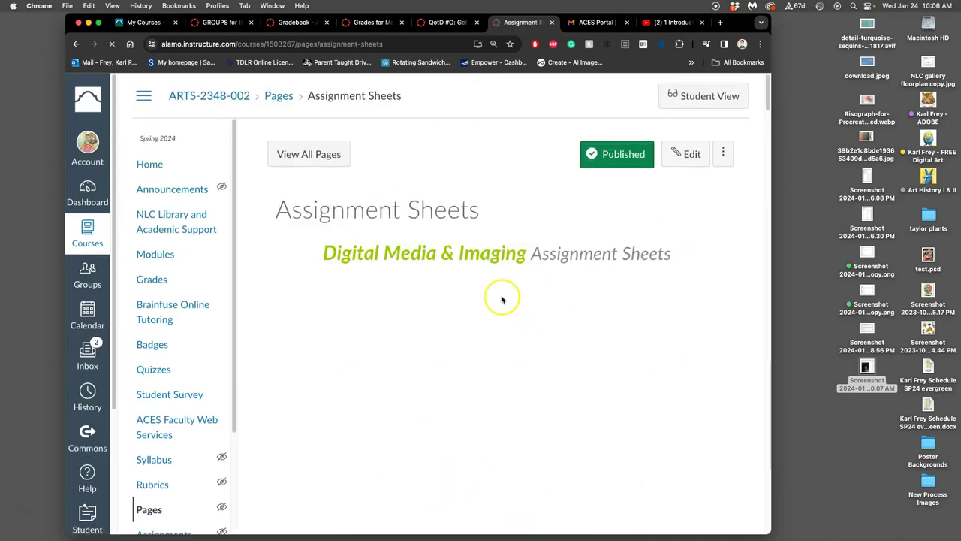
{"action": "scroll", "coordinate": [500, 293], "scroll_direction": "down", "scroll_amount": 4}
{"action": "scroll", "coordinate": [503, 289], "scroll_direction": "down", "scroll_amount": 4}
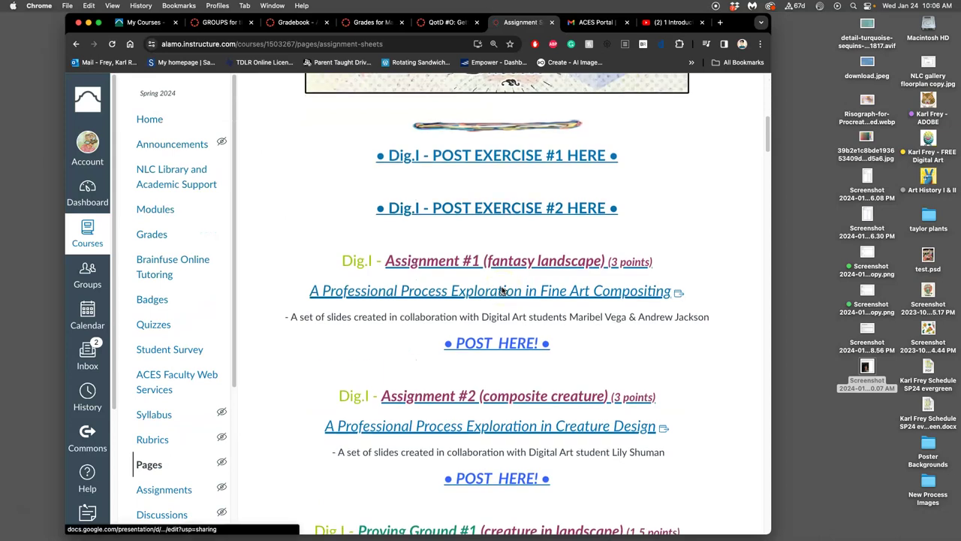
{"action": "left_click", "coordinate": [502, 157]}
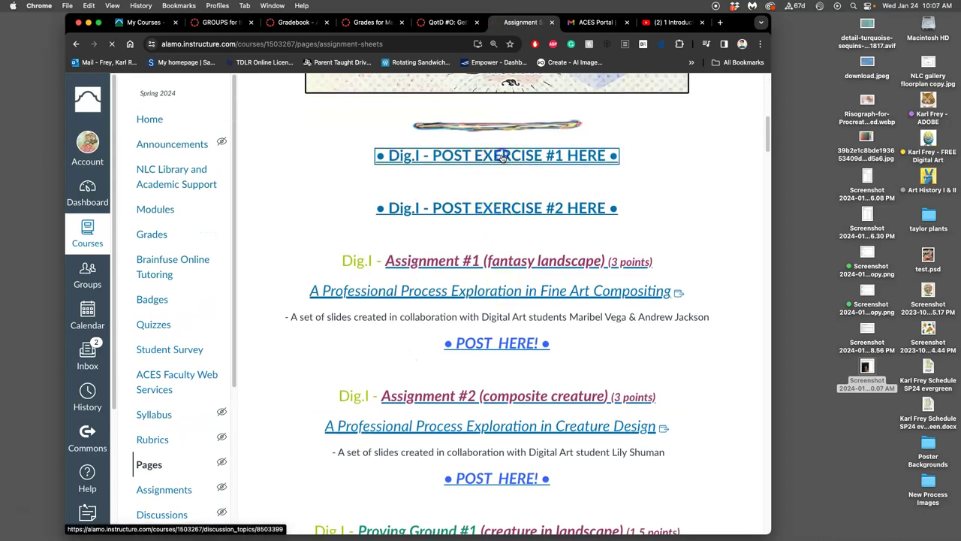
{"action": "scroll", "coordinate": [484, 286], "scroll_direction": "down", "scroll_amount": 10}
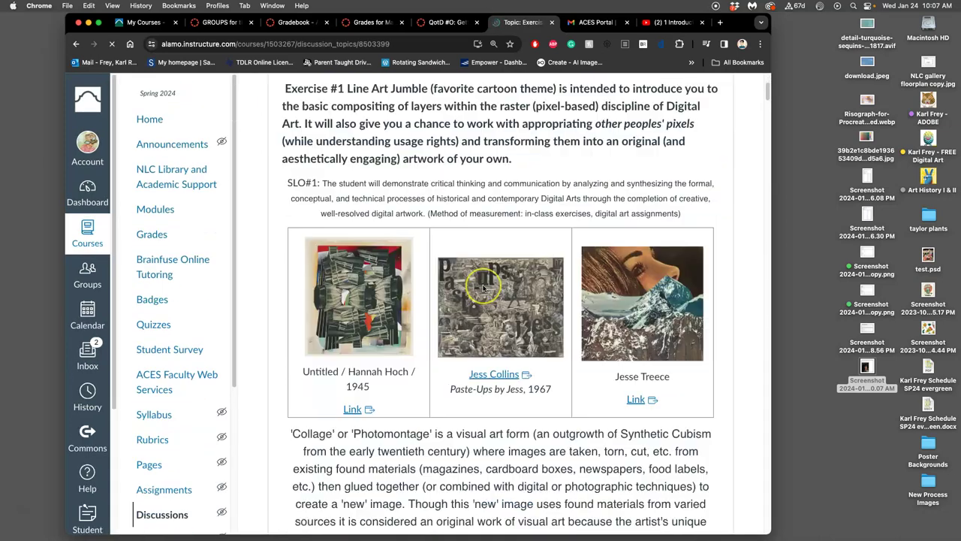
{"action": "scroll", "coordinate": [485, 287], "scroll_direction": "down", "scroll_amount": 20}
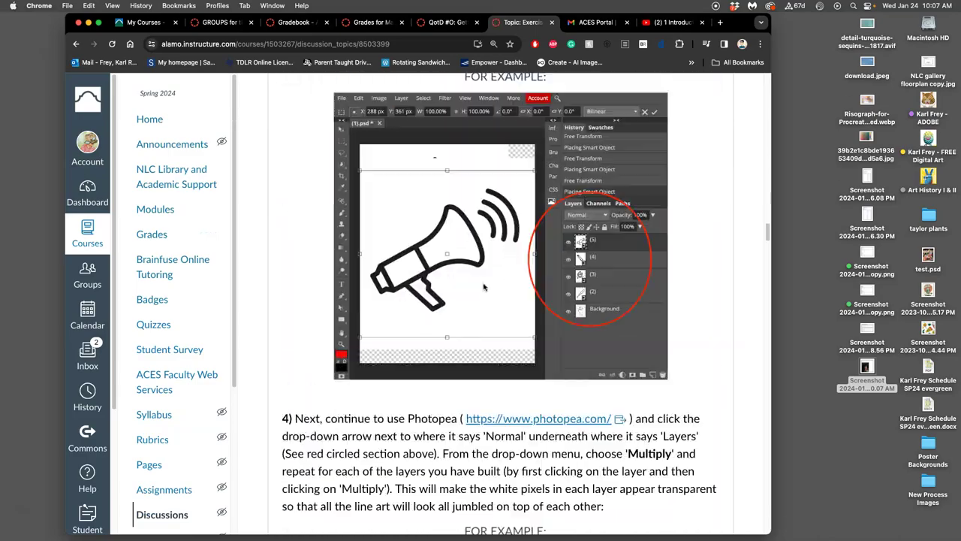
{"action": "scroll", "coordinate": [484, 288], "scroll_direction": "down", "scroll_amount": 20}
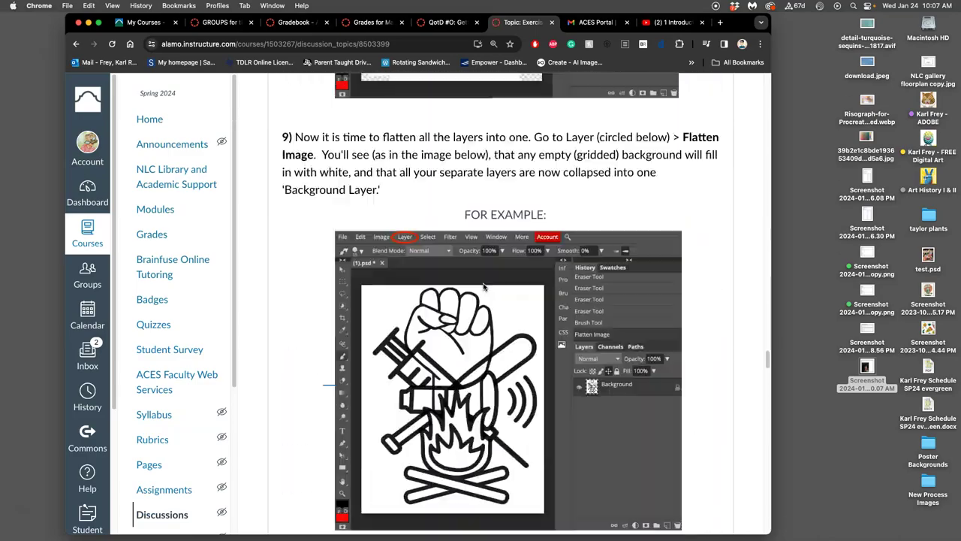
{"action": "scroll", "coordinate": [485, 287], "scroll_direction": "down", "scroll_amount": 8}
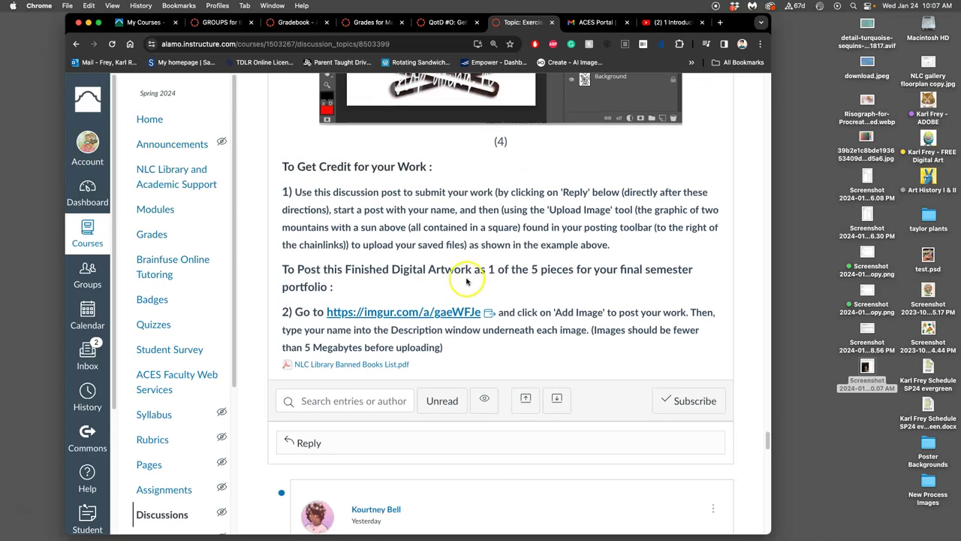
{"action": "scroll", "coordinate": [480, 261], "scroll_direction": "up", "scroll_amount": 5}
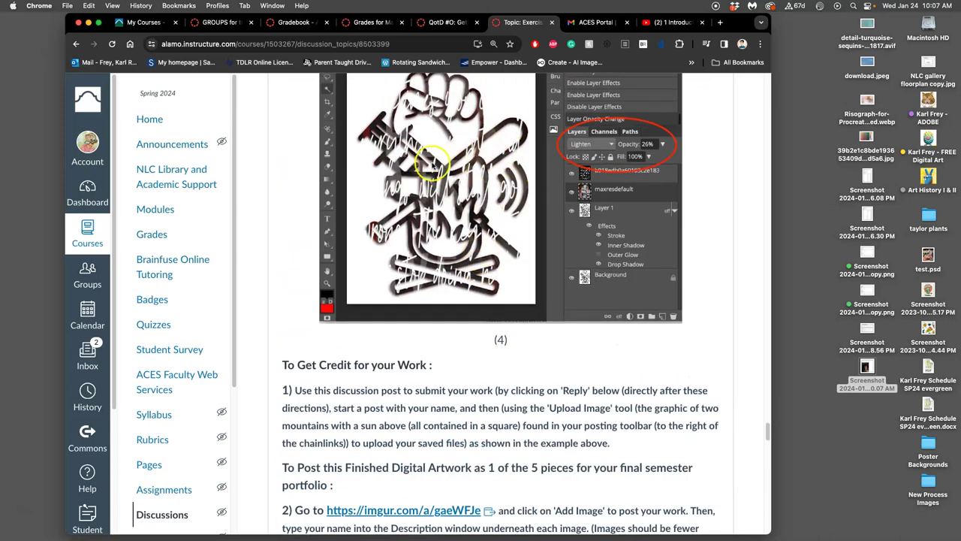
{"action": "scroll", "coordinate": [455, 226], "scroll_direction": "up", "scroll_amount": 5}
{"action": "scroll", "coordinate": [462, 229], "scroll_direction": "down", "scroll_amount": 8}
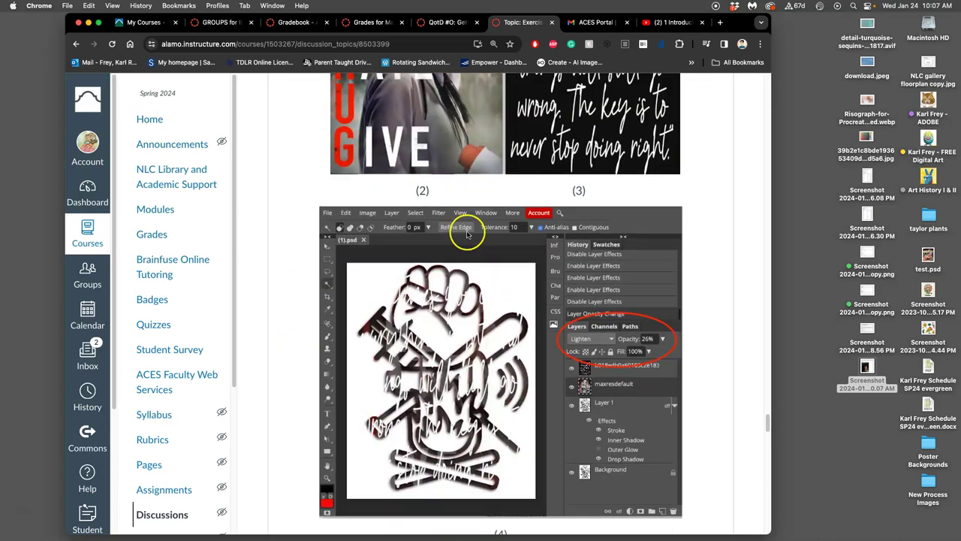
{"action": "scroll", "coordinate": [467, 235], "scroll_direction": "down", "scroll_amount": 3}
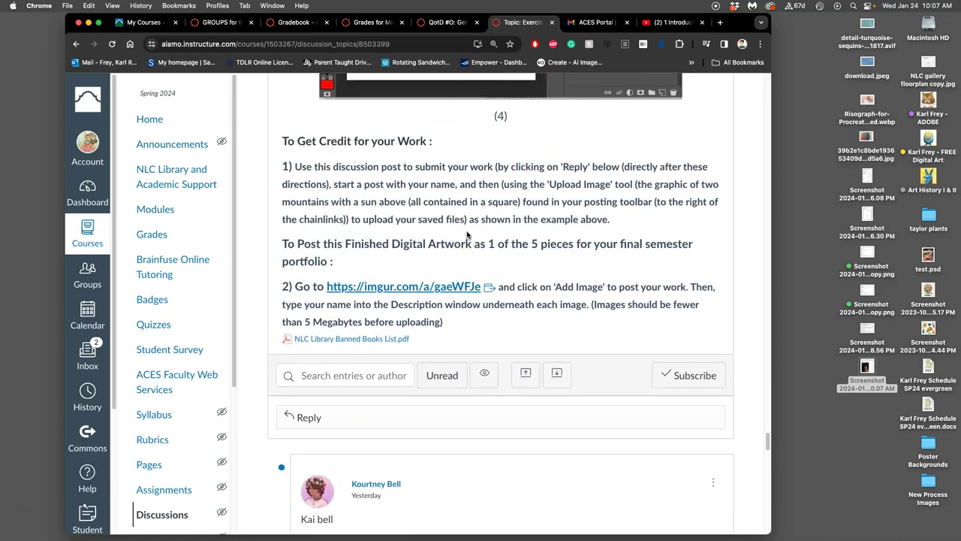
{"action": "scroll", "coordinate": [467, 235], "scroll_direction": "up", "scroll_amount": 4}
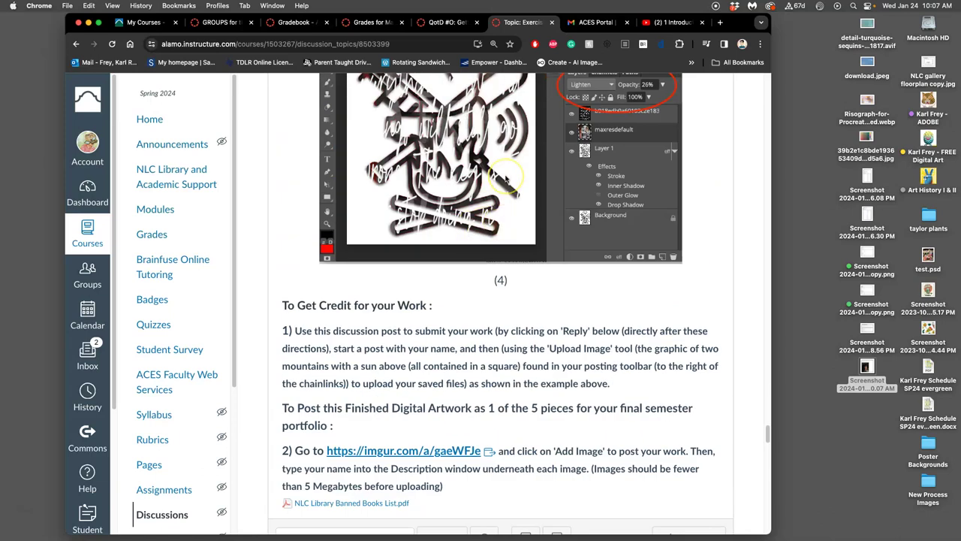
{"action": "scroll", "coordinate": [504, 178], "scroll_direction": "up", "scroll_amount": 10}
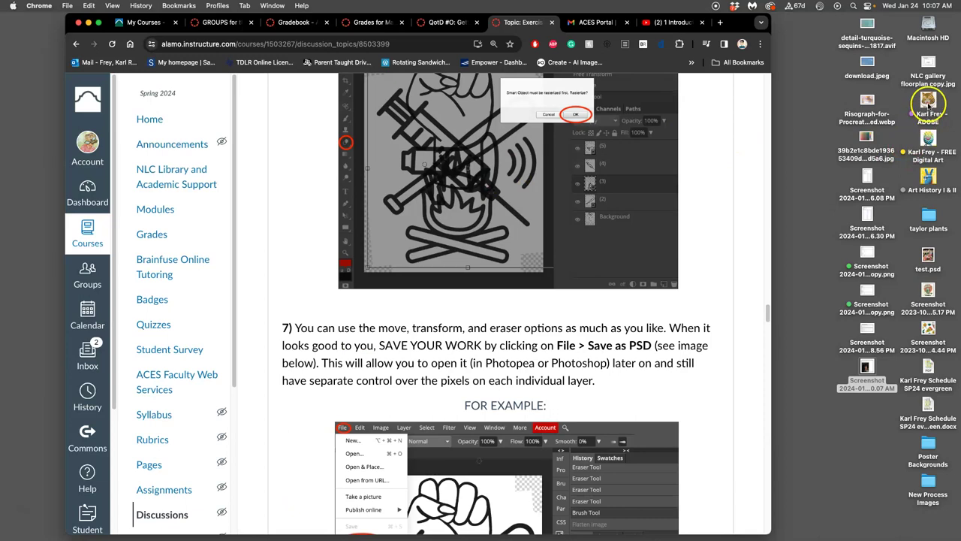
Step: Copy the SP24 Adobe course folder onto the desktop and move it toward the centre
{"action": "double_click", "coordinate": [928, 102]}
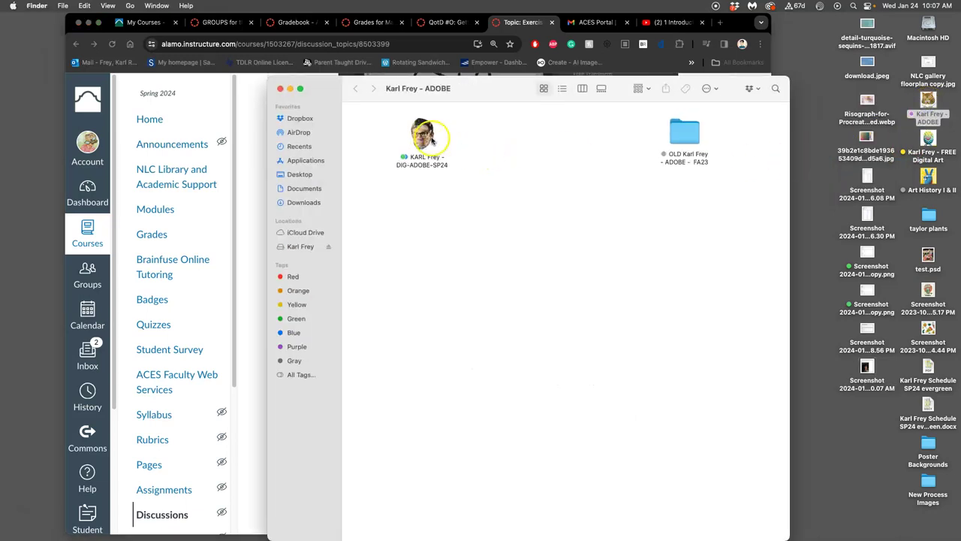
{"action": "left_click_drag", "start_coordinate": [425, 139], "coordinate": [798, 51]}
{"action": "left_click", "coordinate": [280, 89]}
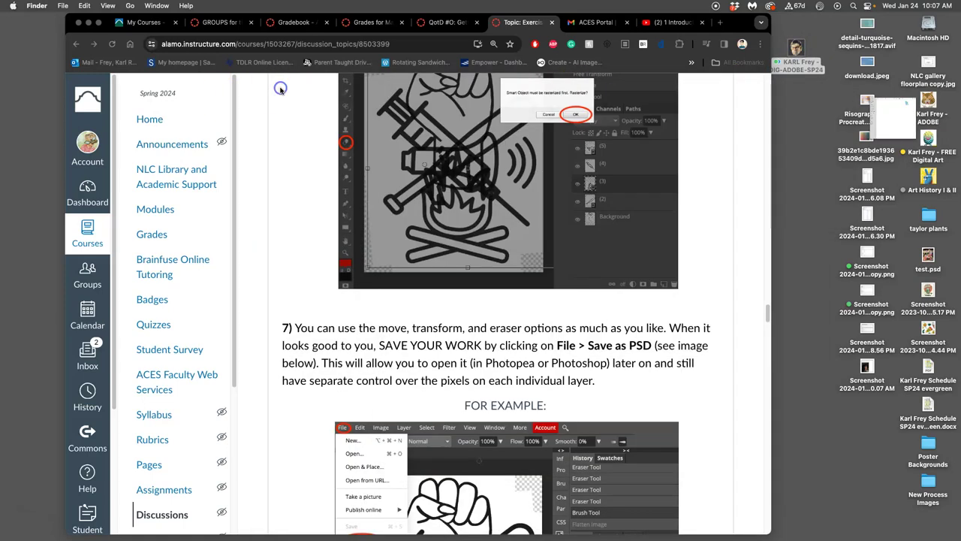
{"action": "left_click", "coordinate": [89, 21]}
{"action": "left_click_drag", "start_coordinate": [799, 42], "coordinate": [476, 237]}
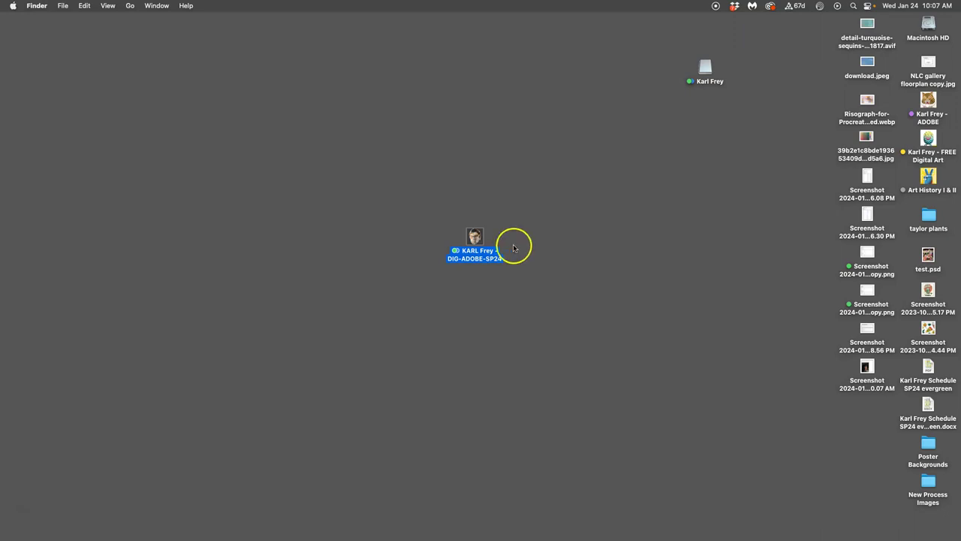
Step: Open the Aztec Jumble collage PSD from the course's Exercise #1 folder in Photoshop
{"action": "double_click", "coordinate": [476, 238]}
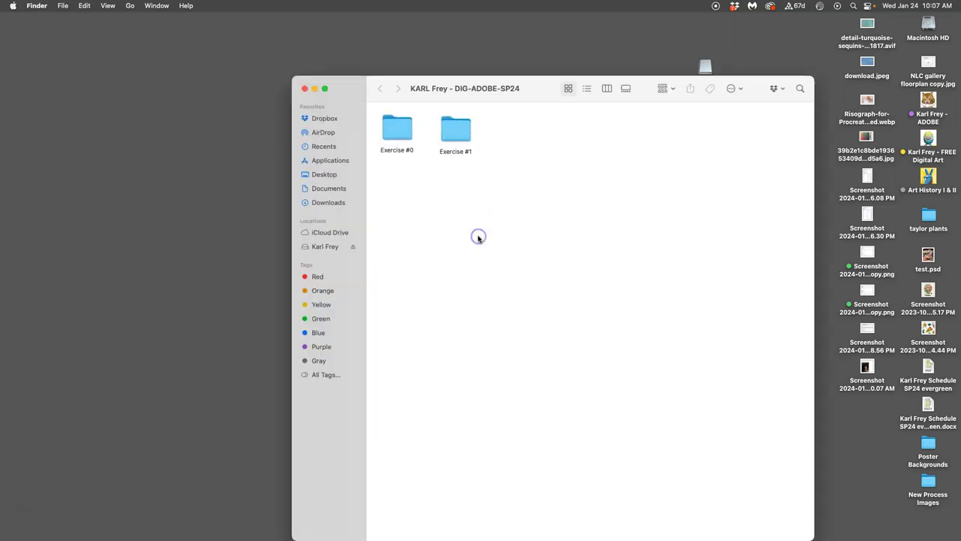
{"action": "double_click", "coordinate": [458, 132]}
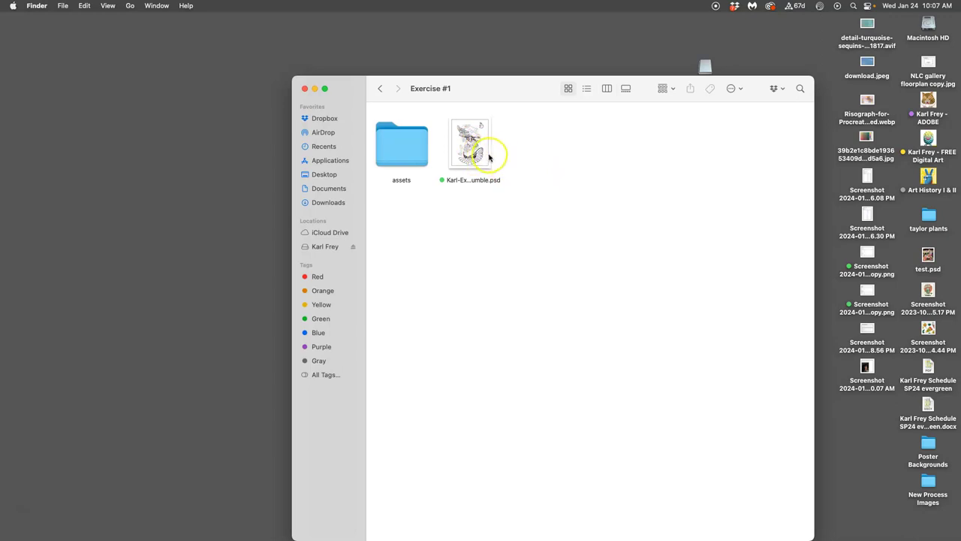
{"action": "left_click", "coordinate": [478, 156]}
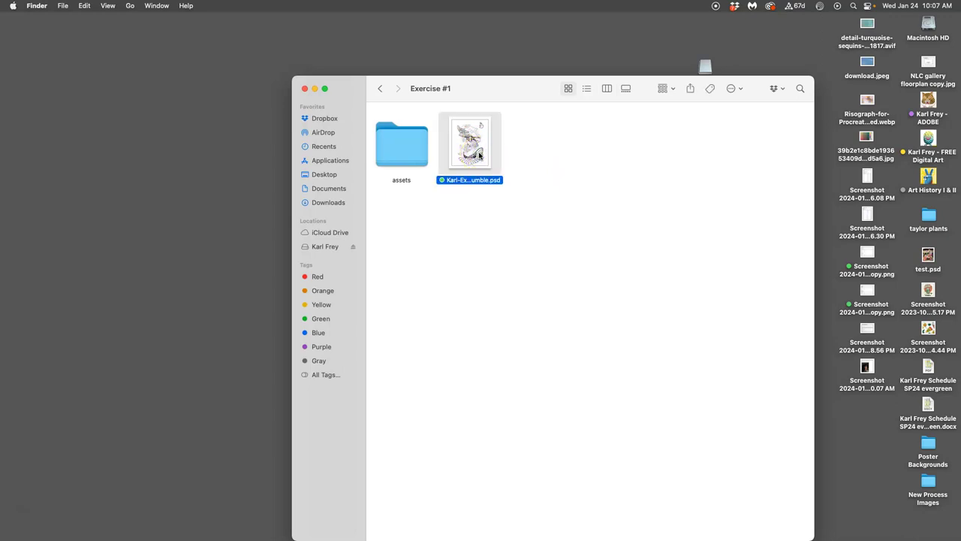
{"action": "double_click", "coordinate": [479, 155]}
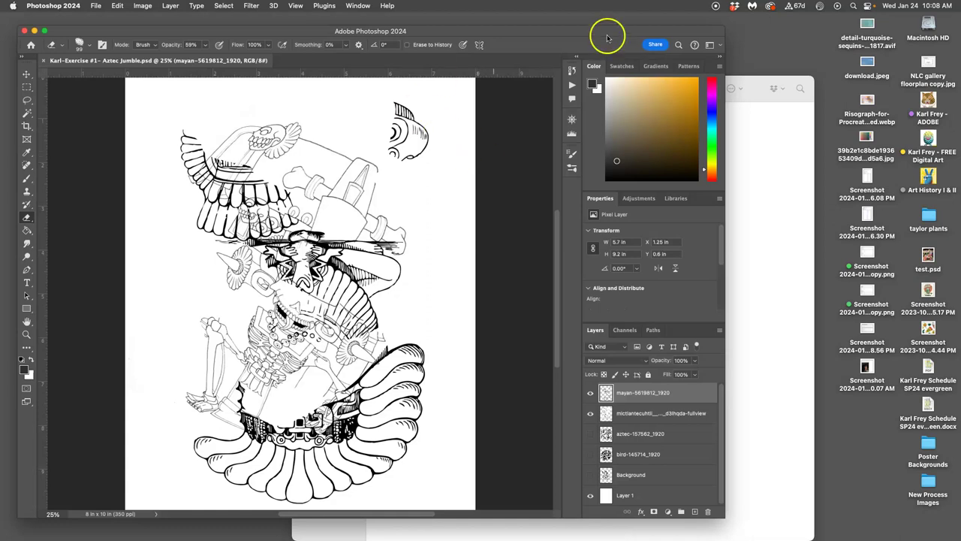
Step: Check the help and account options and shift the Photoshop window down and right
{"action": "left_click", "coordinate": [385, 5]}
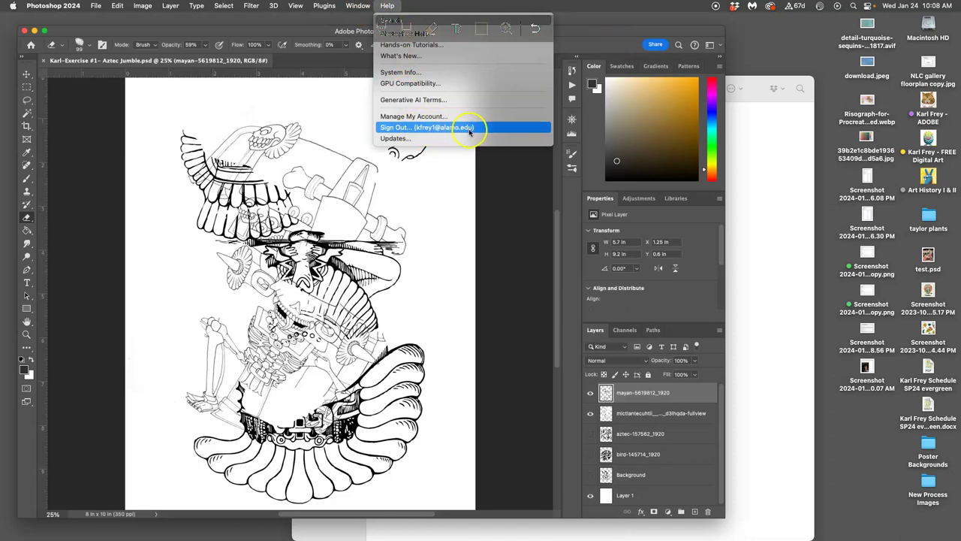
{"action": "left_click", "coordinate": [388, 6]}
{"action": "left_click", "coordinate": [388, 6]}
{"action": "left_click", "coordinate": [458, 133]}
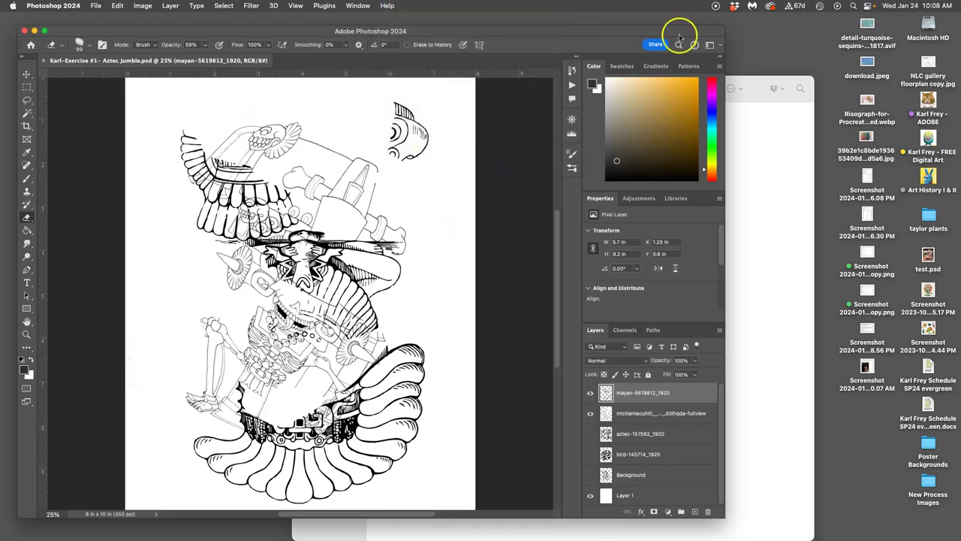
{"action": "left_click_drag", "start_coordinate": [686, 26], "coordinate": [699, 47]}
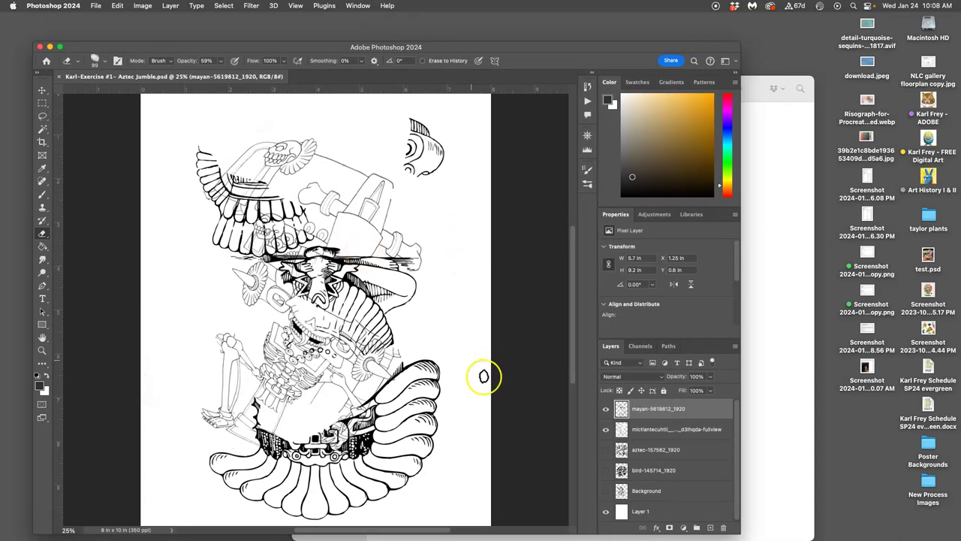
Step: Hide the mayan-5619812_1920 and mictlantecuhtli layers, leaving the plain white canvas
{"action": "left_click", "coordinate": [606, 408]}
{"action": "left_click", "coordinate": [606, 428]}
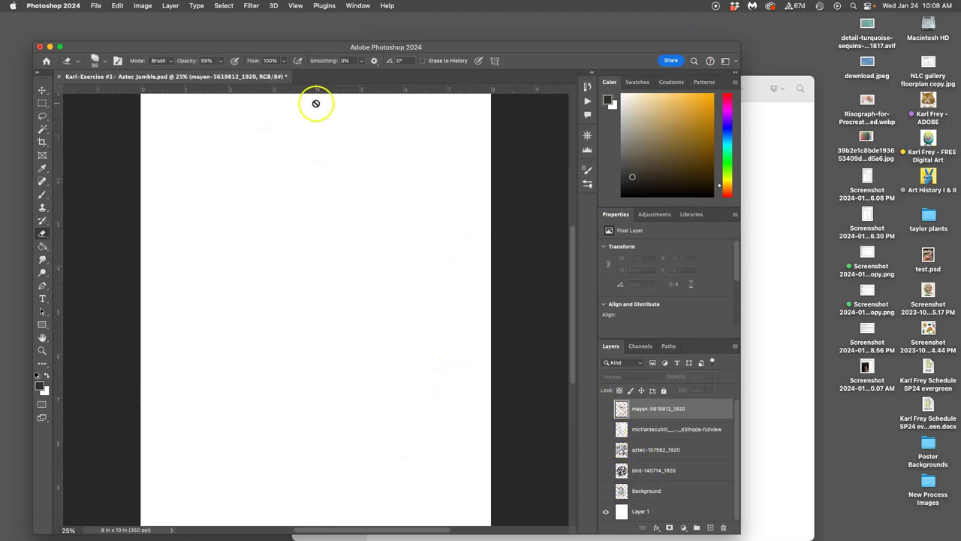
{"action": "left_click", "coordinate": [143, 6]}
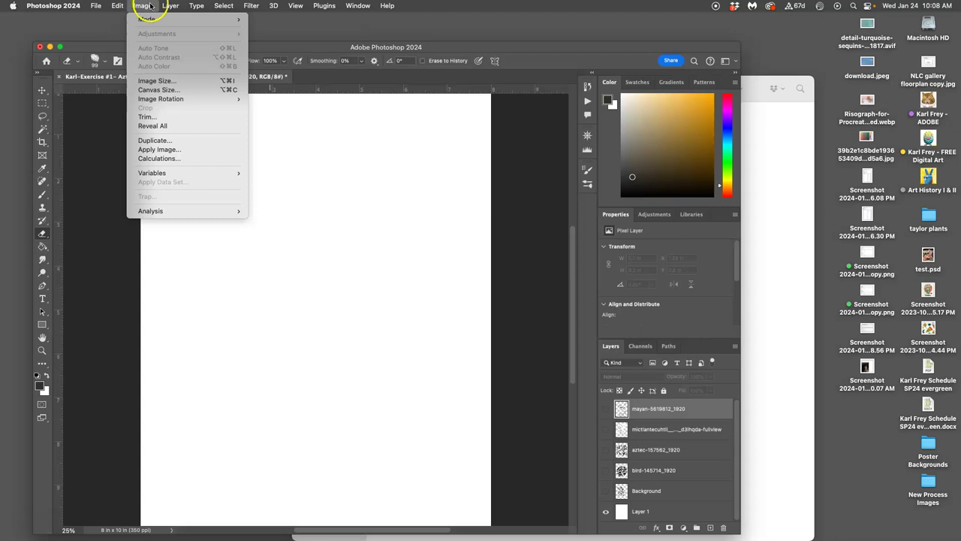
{"action": "left_click", "coordinate": [10, 142]}
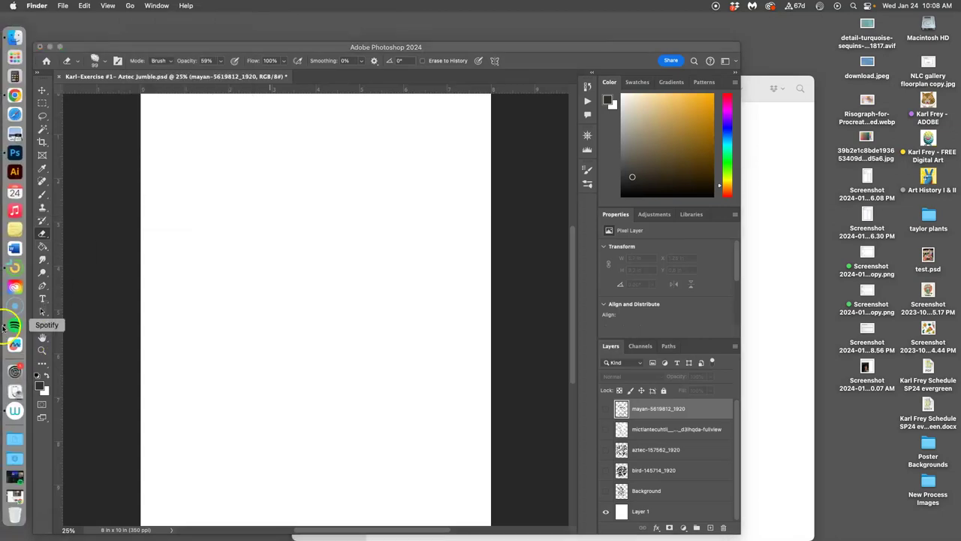
Step: Quit the Teacher app from the Dock and return to Photoshop
{"action": "right_click", "coordinate": [6, 325]}
{"action": "left_click", "coordinate": [52, 317]}
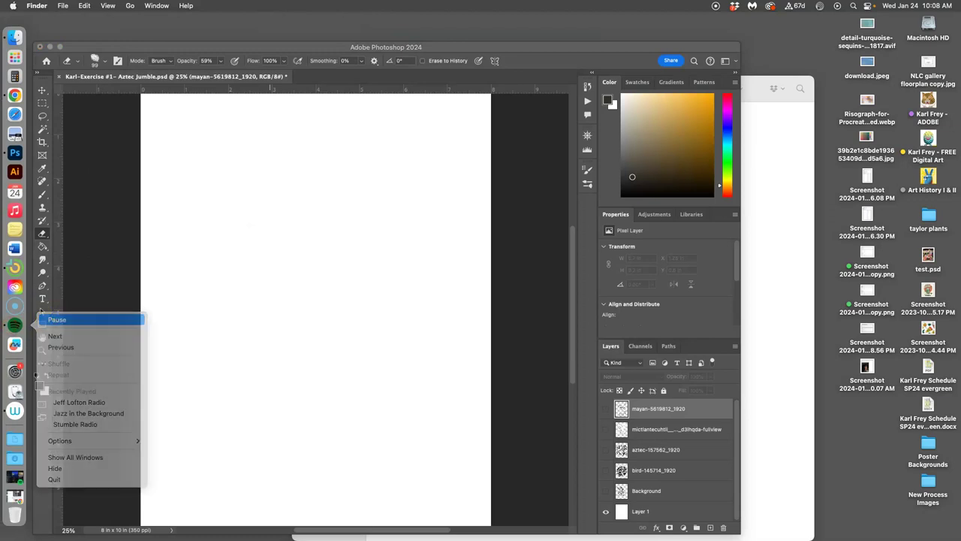
{"action": "right_click", "coordinate": [12, 272]}
{"action": "left_click", "coordinate": [66, 456]}
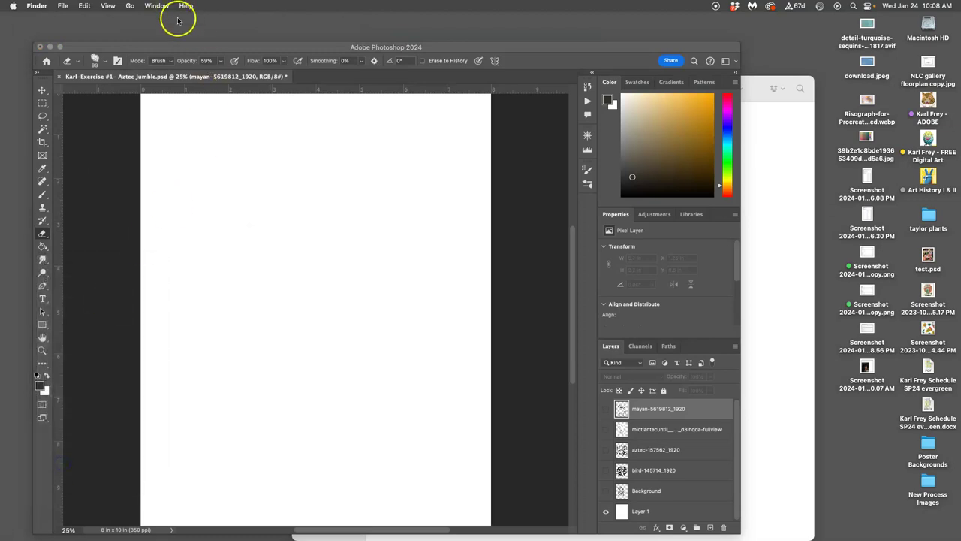
{"action": "left_click", "coordinate": [217, 47]}
Step: Confirm the image size is 8 × 10 inches at 350 ppi, leaving it unchanged
{"action": "left_click", "coordinate": [143, 6]}
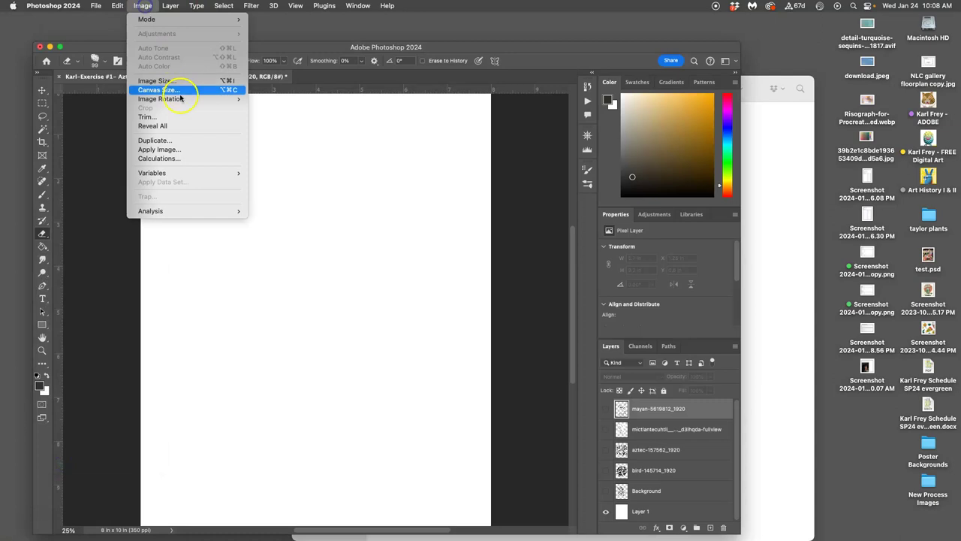
{"action": "left_click", "coordinate": [159, 81]}
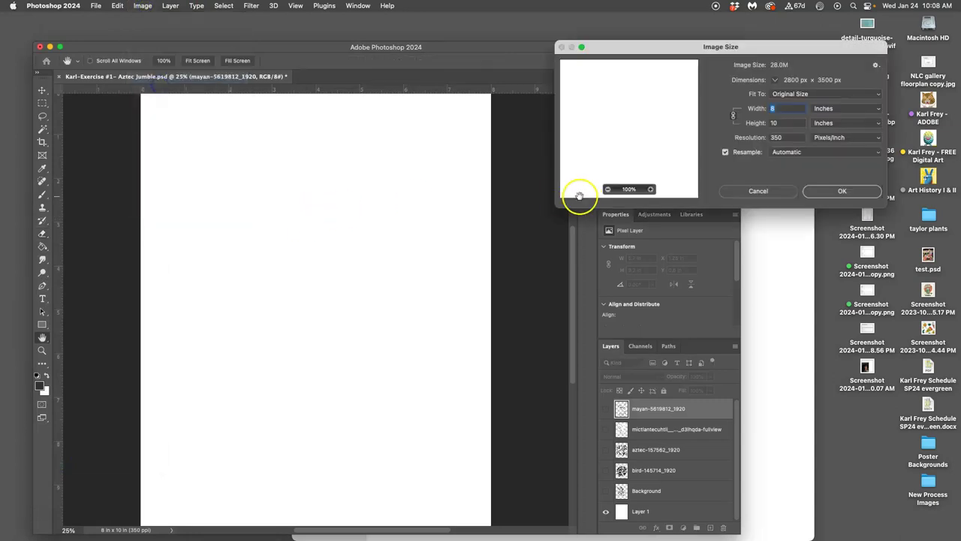
{"action": "left_click_drag", "start_coordinate": [754, 47], "coordinate": [407, 148]}
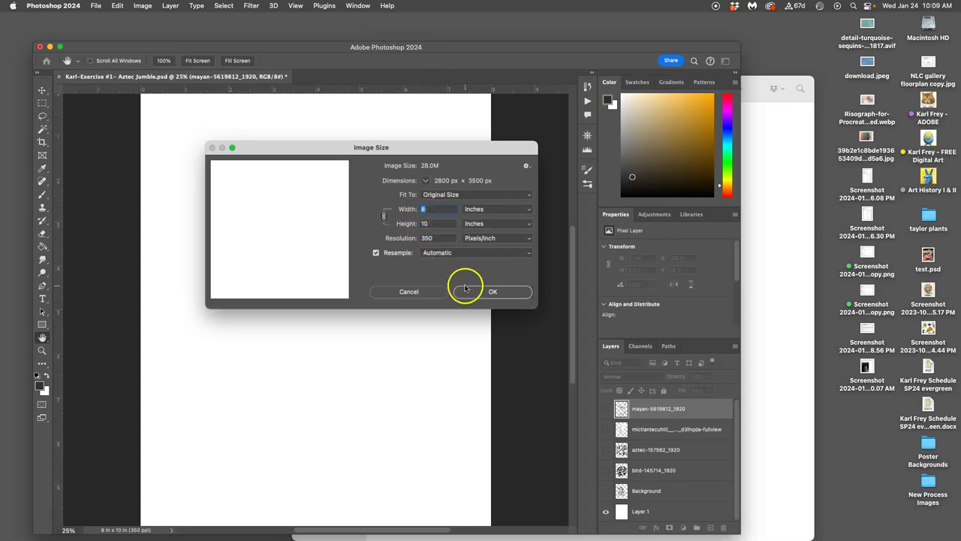
{"action": "left_click", "coordinate": [488, 292]}
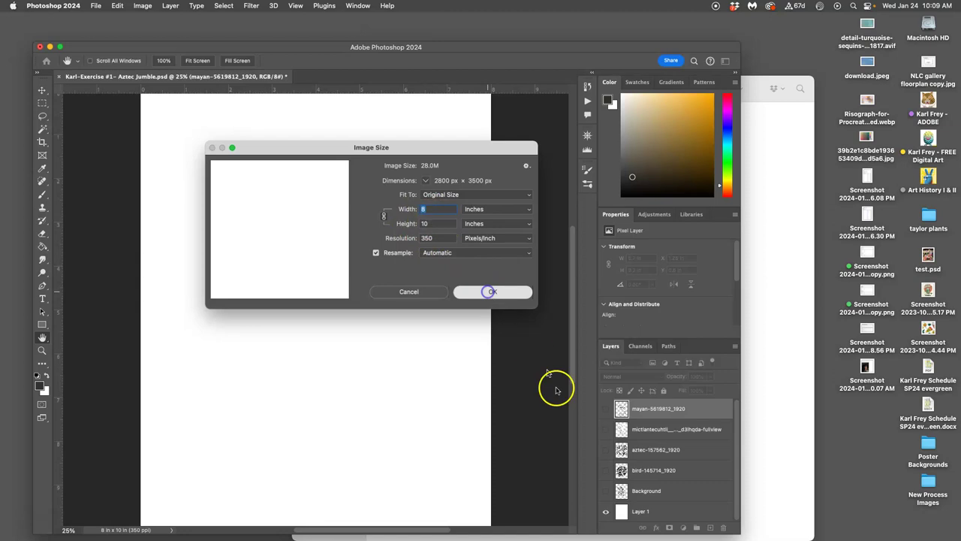
Step: Switch to the Eraser and make all five line-art layers visible again
{"action": "key", "text": "e"}
{"action": "left_click", "coordinate": [605, 491]}
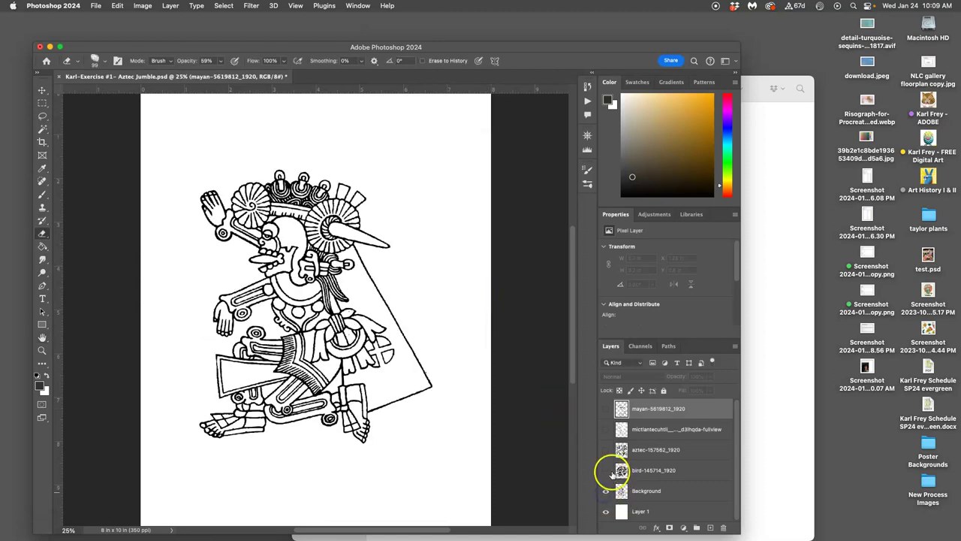
{"action": "left_click", "coordinate": [606, 471]}
{"action": "left_click", "coordinate": [605, 450]}
{"action": "left_click", "coordinate": [606, 429]}
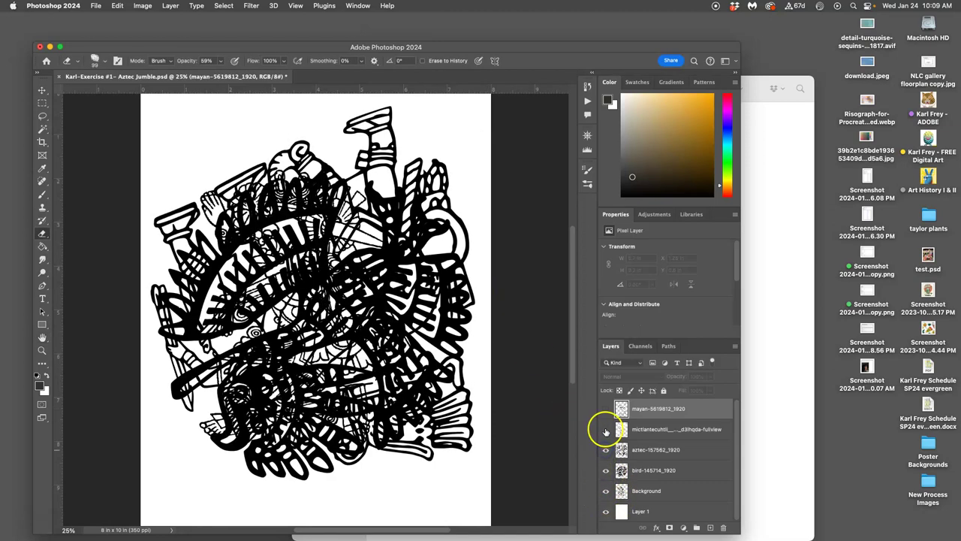
{"action": "left_click", "coordinate": [606, 408]}
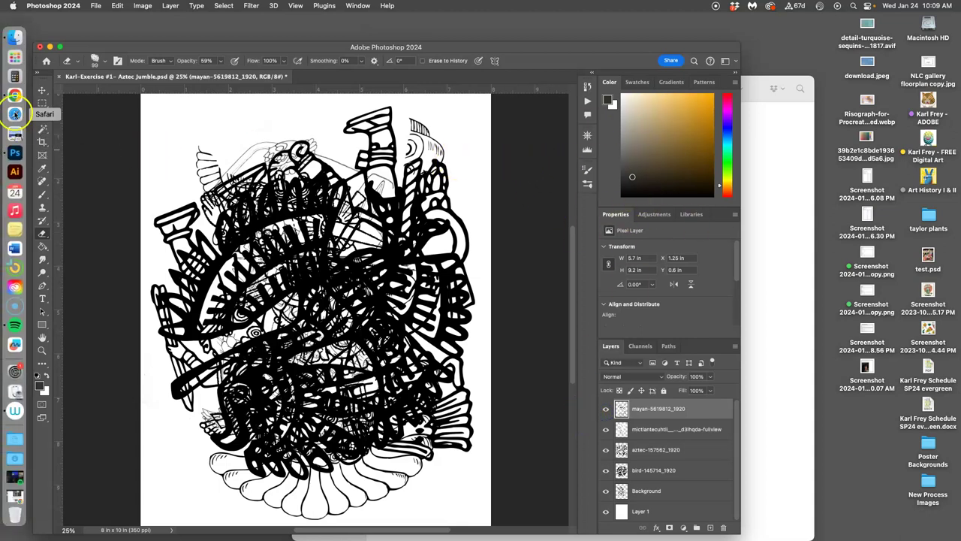
Step: Search 'google images' in a new browser tab
{"action": "left_click", "coordinate": [5, 155]}
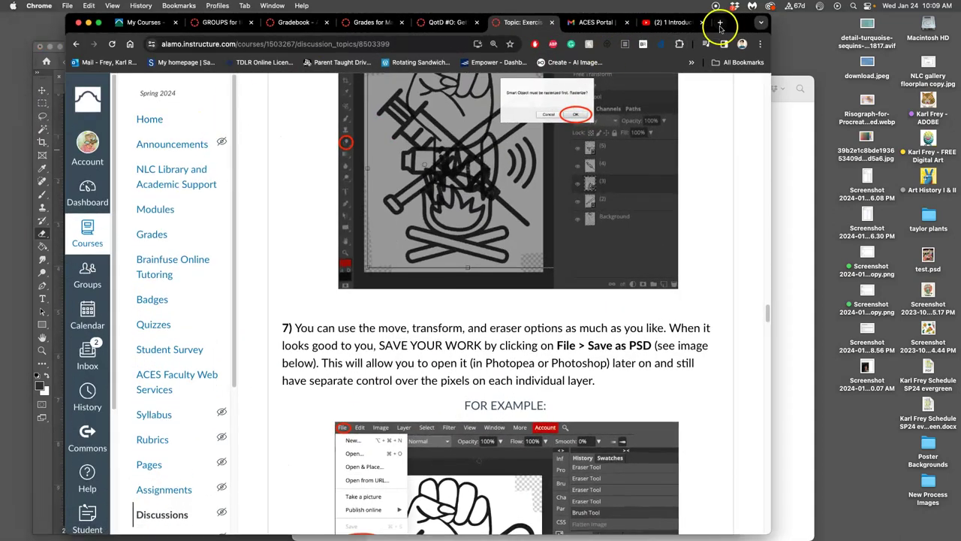
{"action": "left_click", "coordinate": [719, 22]}
{"action": "type", "text": "g"}
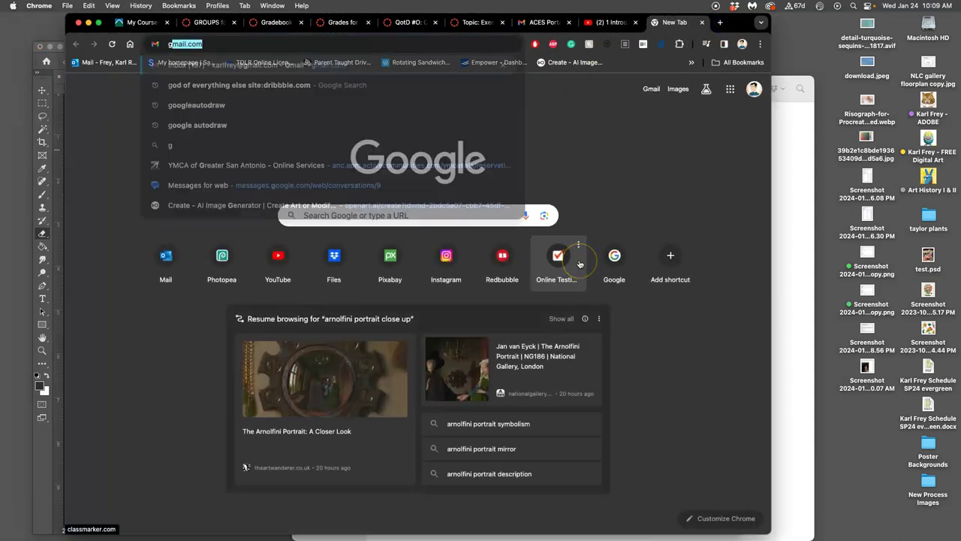
{"action": "type", "text": "oogle images"}
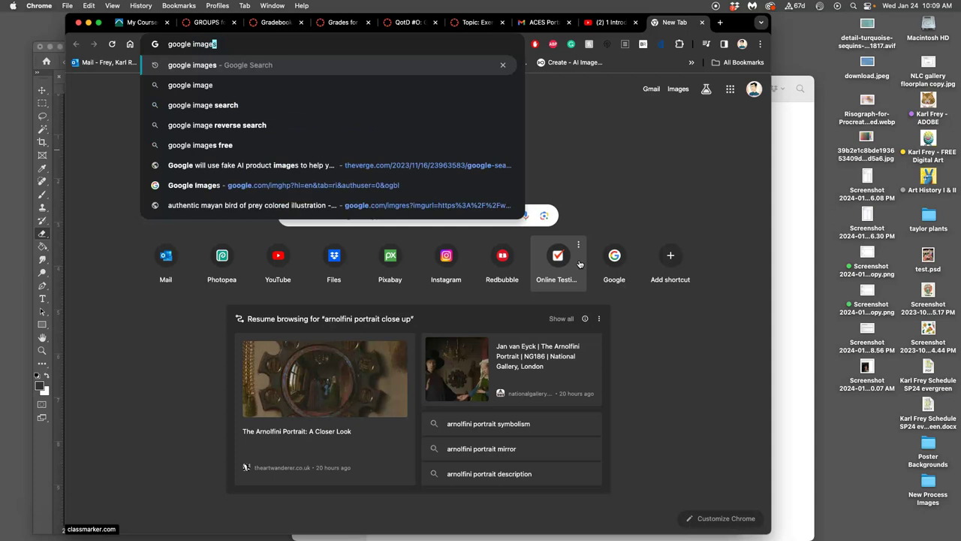
{"action": "key", "text": "Return"}
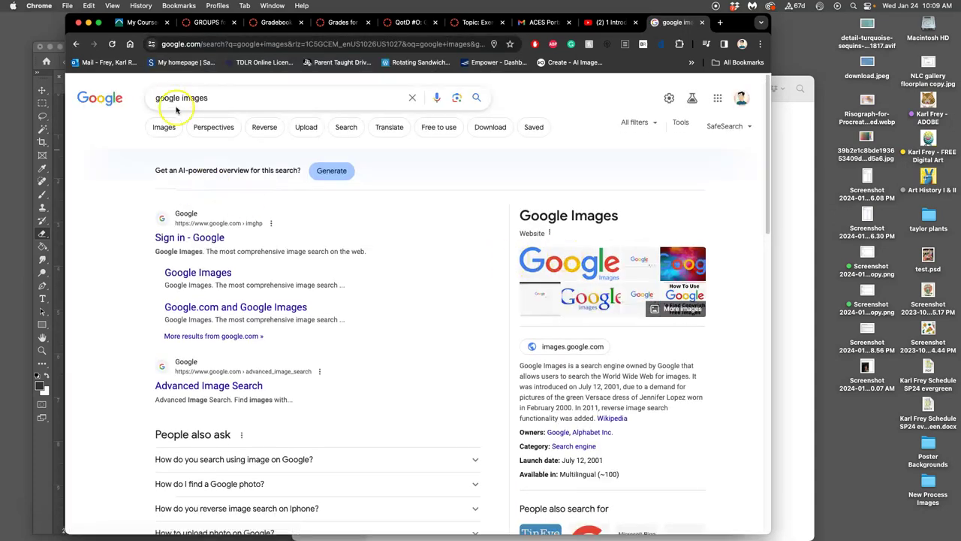
Step: Filter image results to Large and Black and white, then select the old query for replacement
{"action": "left_click", "coordinate": [169, 134]}
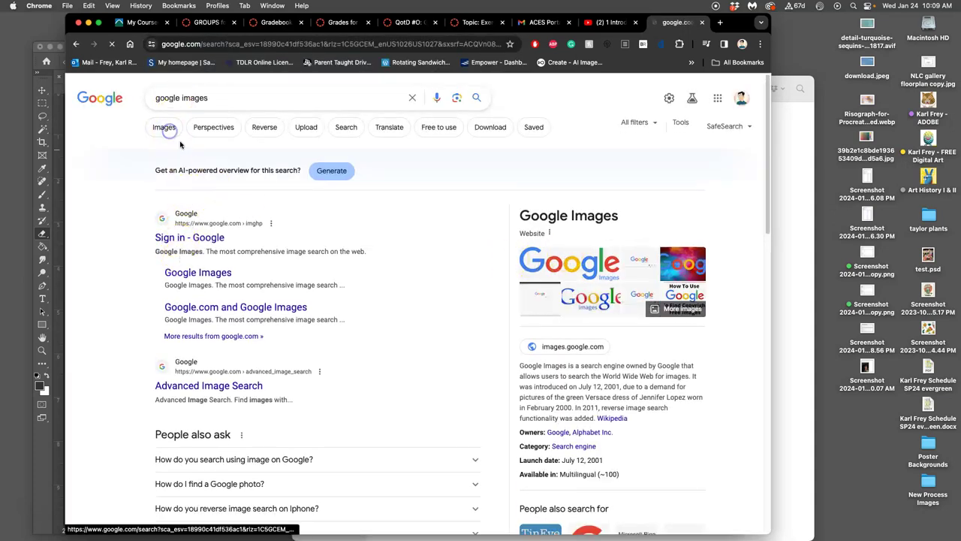
{"action": "left_click", "coordinate": [469, 124]}
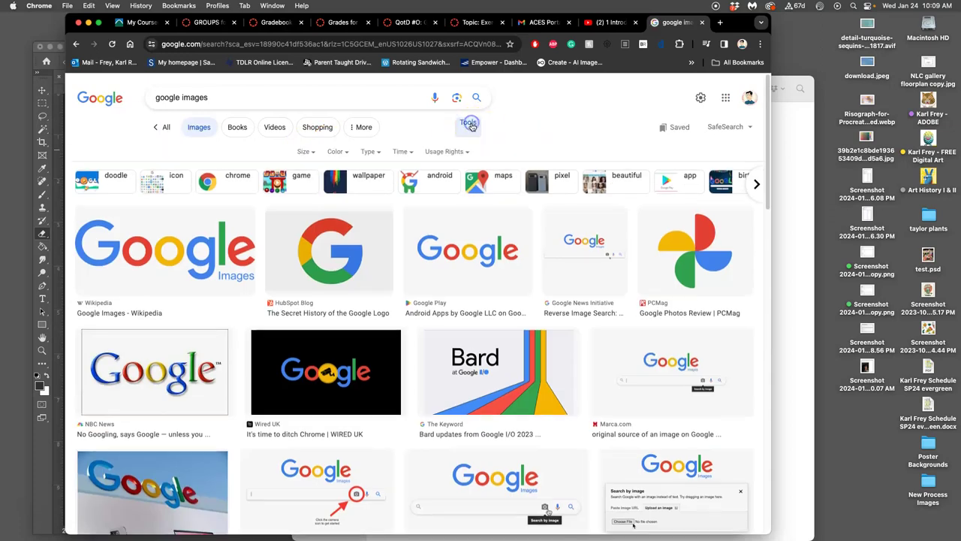
{"action": "left_click", "coordinate": [315, 154]}
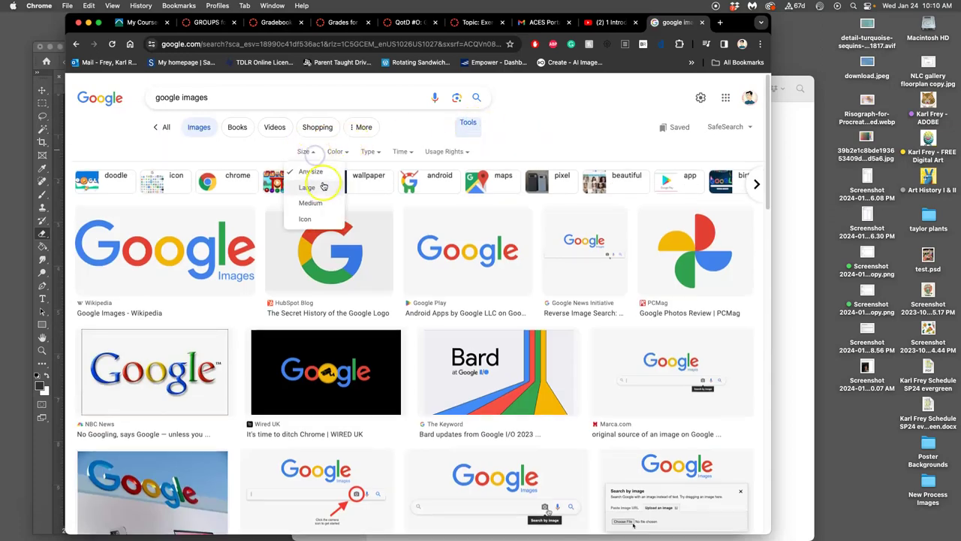
{"action": "left_click", "coordinate": [317, 188]}
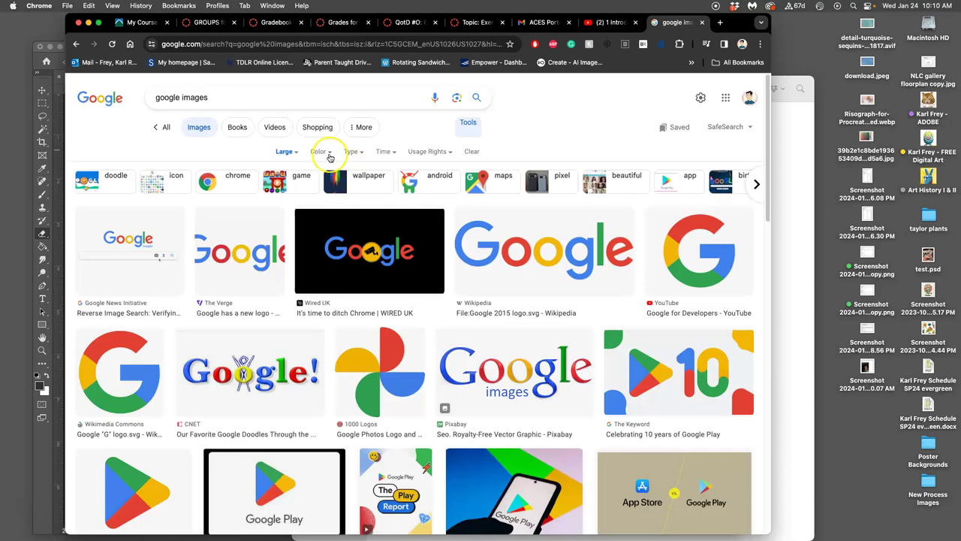
{"action": "left_click", "coordinate": [318, 151]}
{"action": "left_click", "coordinate": [339, 188]}
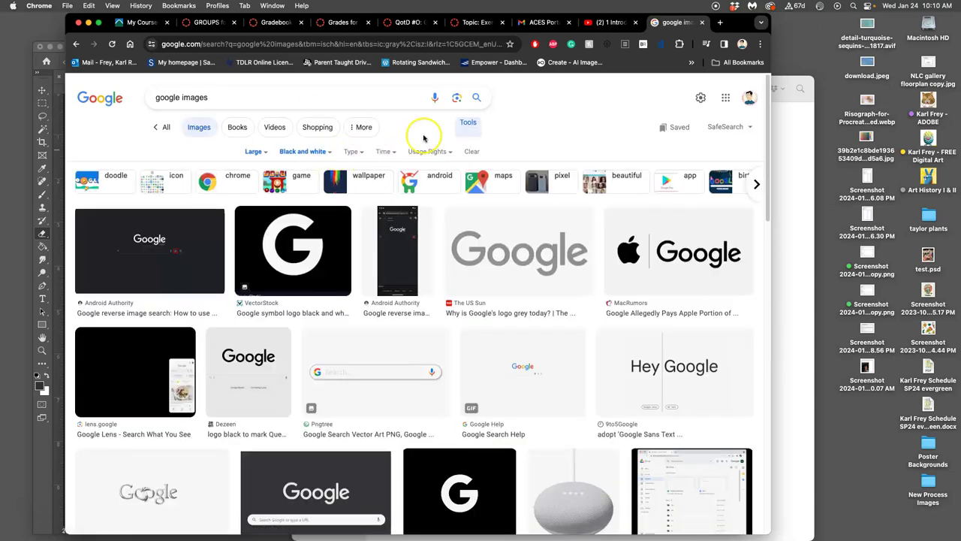
{"action": "left_click", "coordinate": [231, 101]}
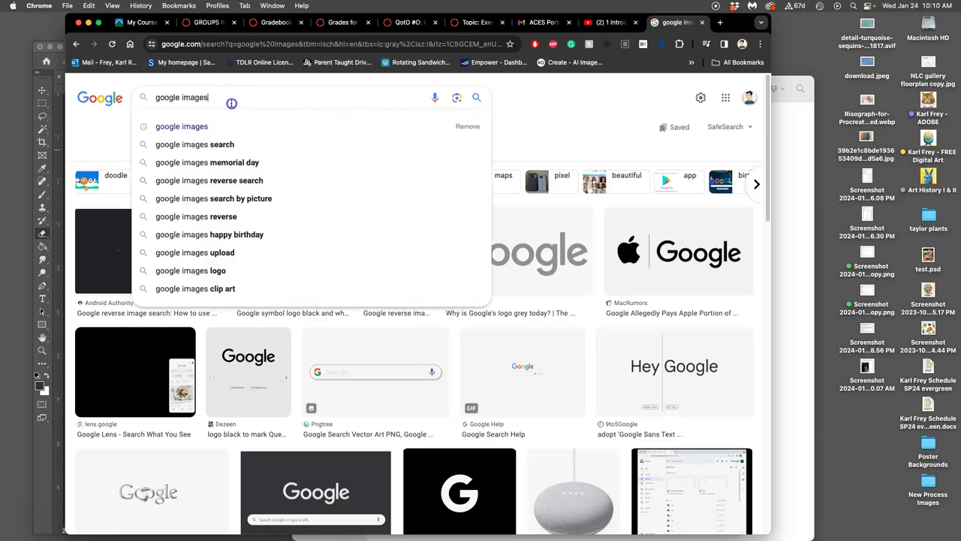
{"action": "left_click_drag", "start_coordinate": [231, 103], "coordinate": [143, 96]}
Step: Search 'johnny quest' and filter results to Large, black-and-white images
{"action": "type", "text": "jo"}
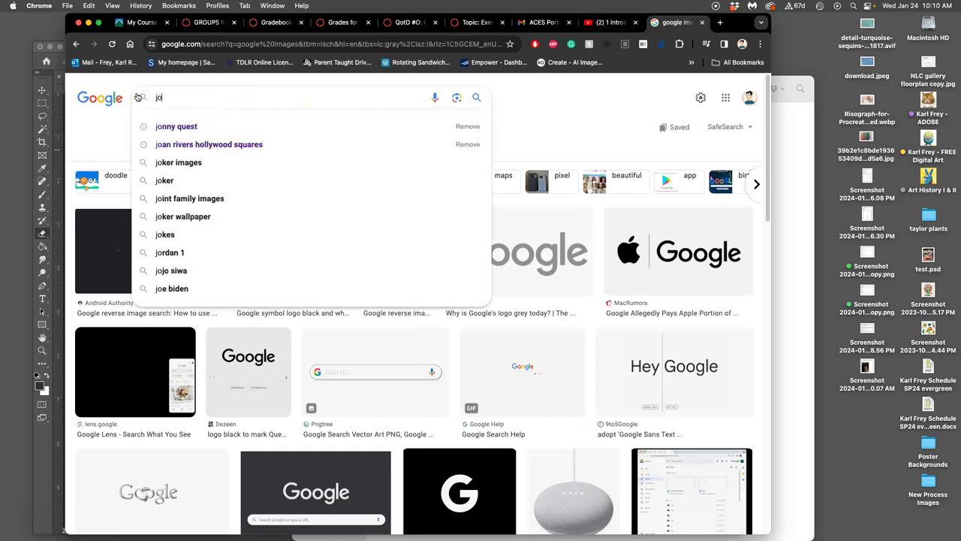
{"action": "type", "text": "hnny quest"}
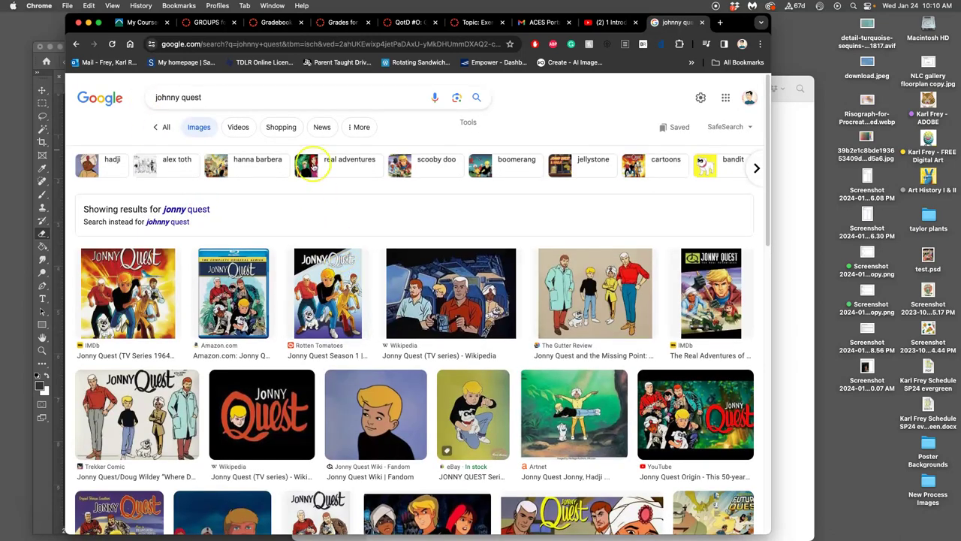
{"action": "left_click", "coordinate": [468, 124]}
{"action": "left_click", "coordinate": [304, 151]}
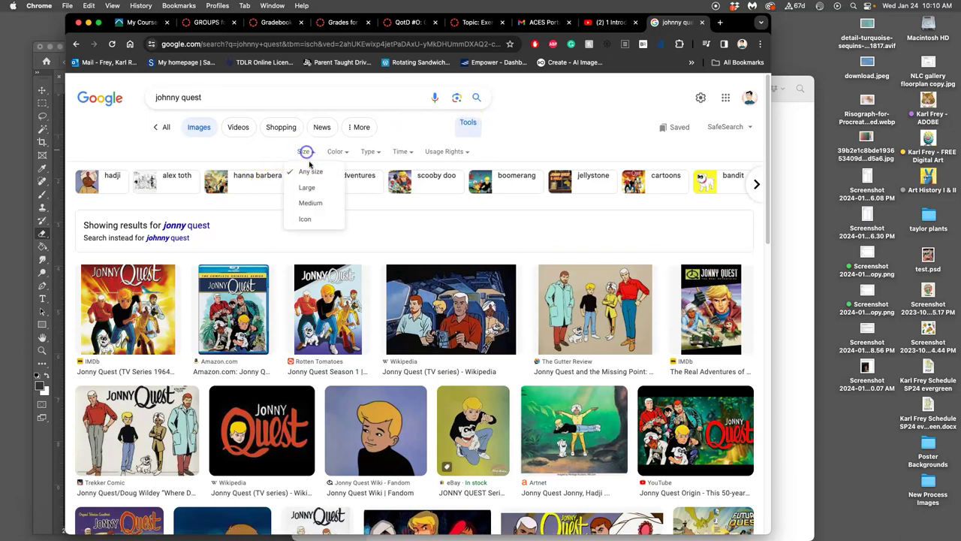
{"action": "left_click", "coordinate": [307, 194]}
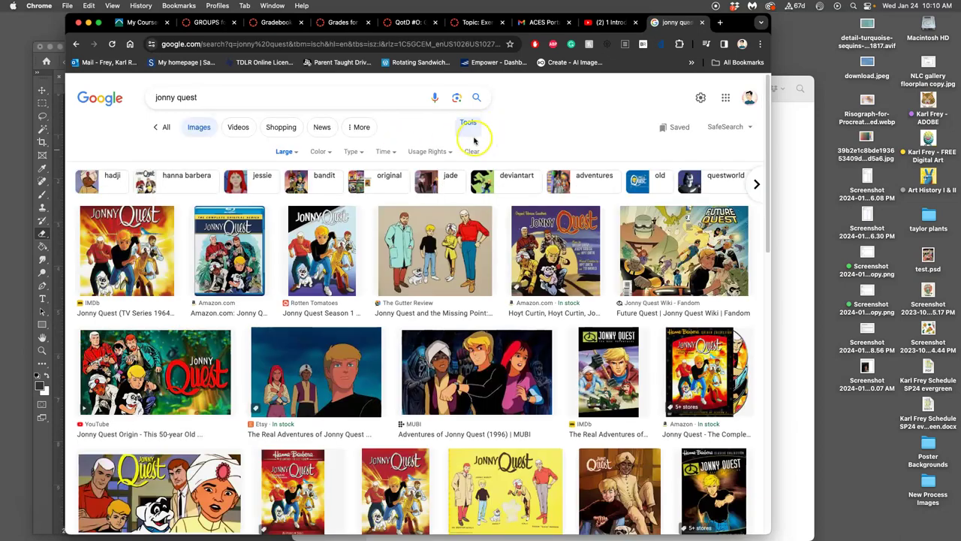
{"action": "left_click", "coordinate": [319, 152]}
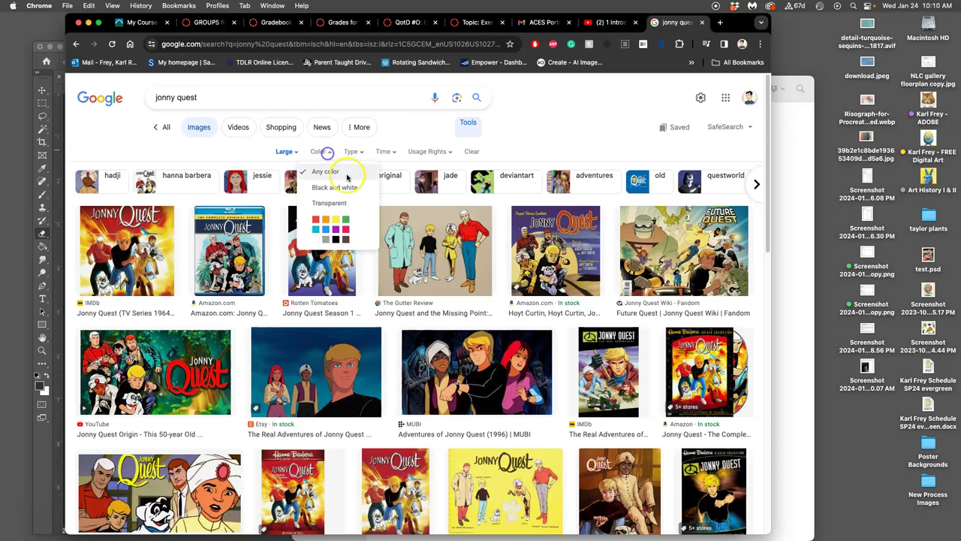
{"action": "left_click", "coordinate": [345, 187]}
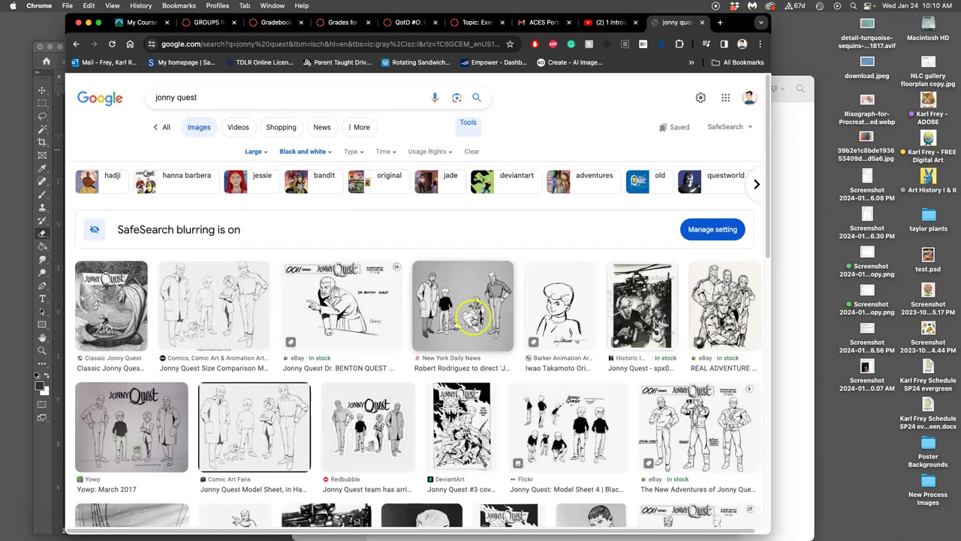
Step: Preview the New Adventures of Jonny Quest model sheet, then close the preview
{"action": "scroll", "coordinate": [420, 346], "scroll_direction": "down", "scroll_amount": 4}
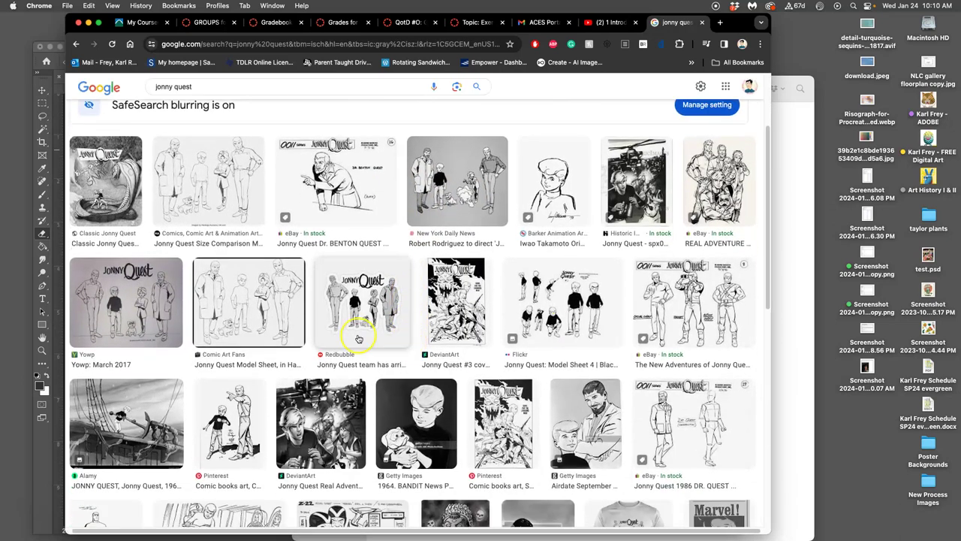
{"action": "left_click", "coordinate": [664, 328]}
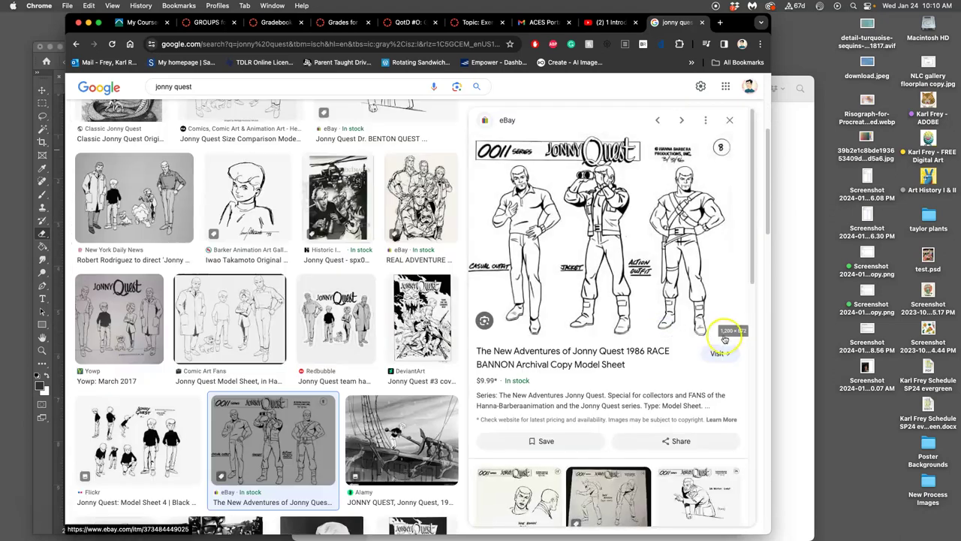
{"action": "scroll", "coordinate": [719, 335], "scroll_direction": "up", "scroll_amount": 2}
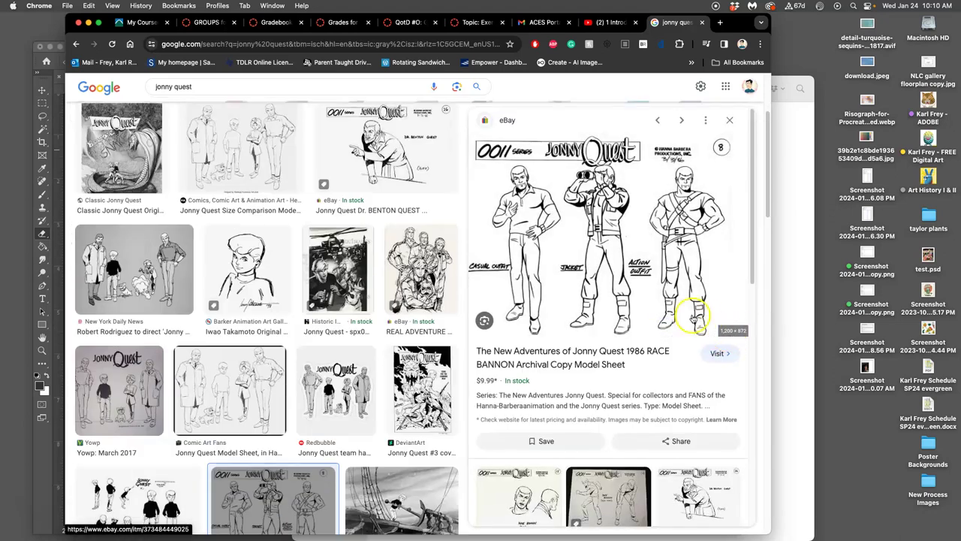
{"action": "scroll", "coordinate": [443, 278], "scroll_direction": "up", "scroll_amount": 4}
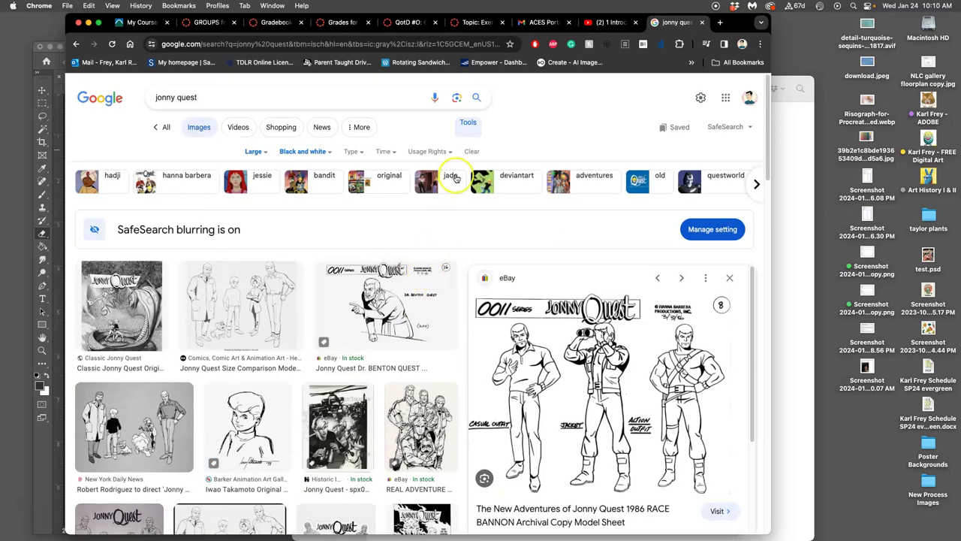
{"action": "left_click", "coordinate": [729, 277]}
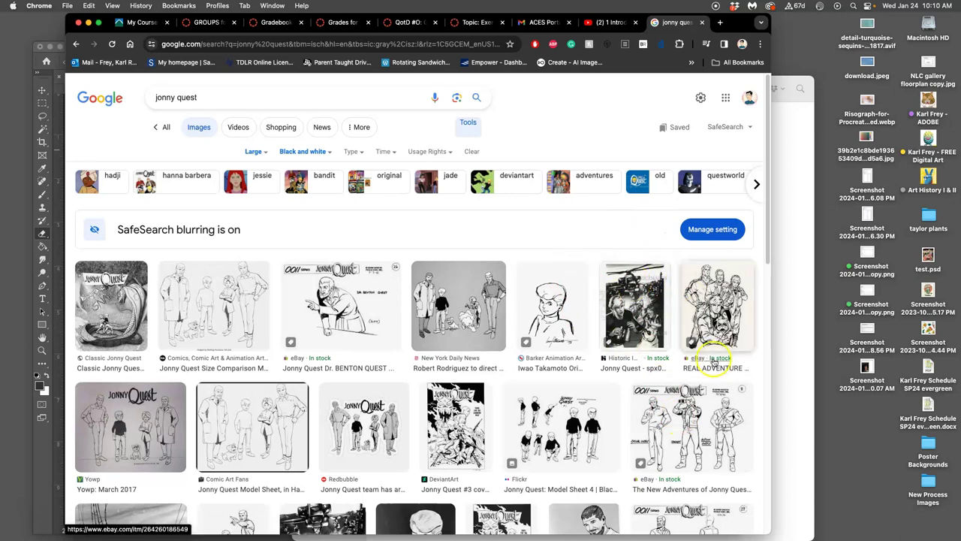
Step: Save the model sheet to the desktop as download.jpg, inspect it zoomed in Preview, then close it
{"action": "left_click_drag", "start_coordinate": [690, 426], "coordinate": [841, 434]}
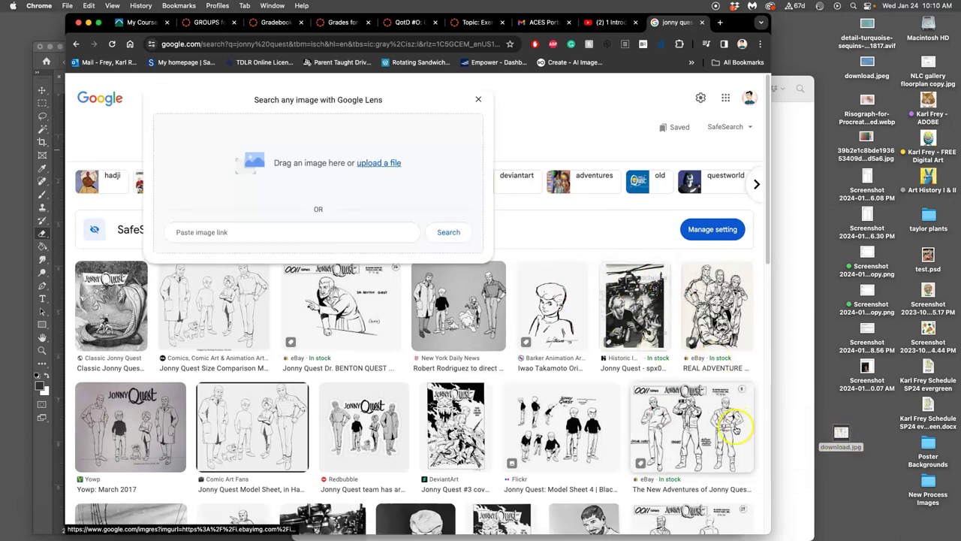
{"action": "left_click", "coordinate": [841, 434]}
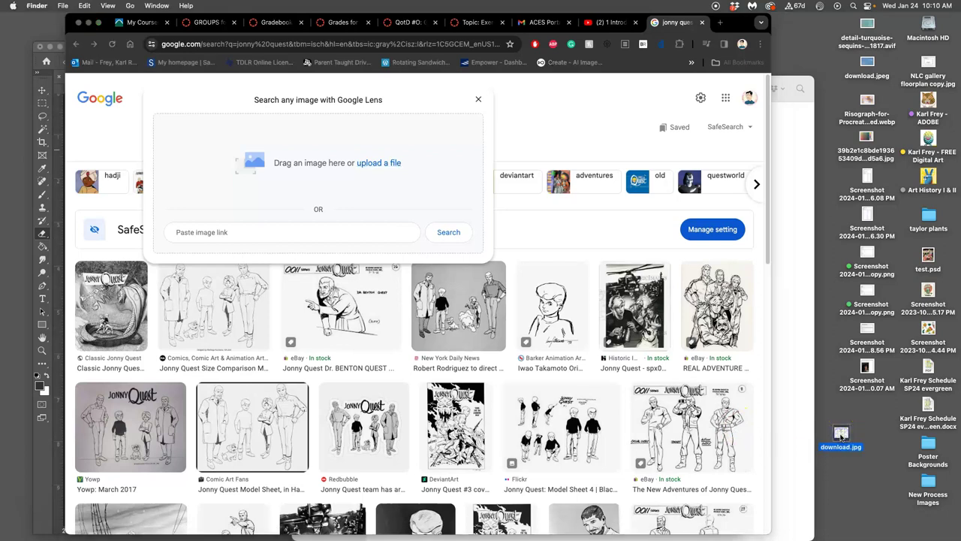
{"action": "double_click", "coordinate": [841, 434]}
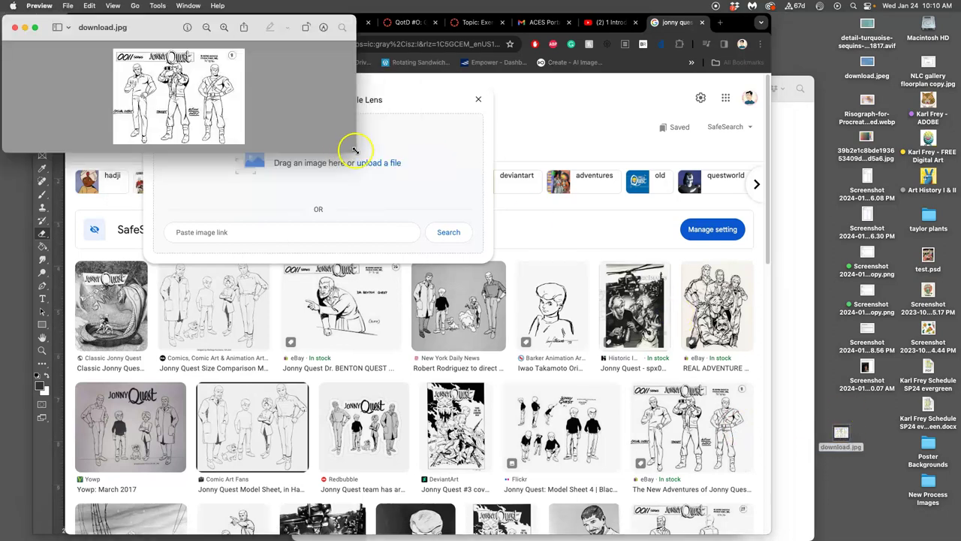
{"action": "left_click_drag", "start_coordinate": [354, 149], "coordinate": [466, 412]}
{"action": "key", "text": "super+equal"}
{"action": "key", "text": "super+equal"}
{"action": "key", "text": "super+equal"}
{"action": "key", "text": "super+equal"}
{"action": "key", "text": "super+equal"}
{"action": "key", "text": "super+equal"}
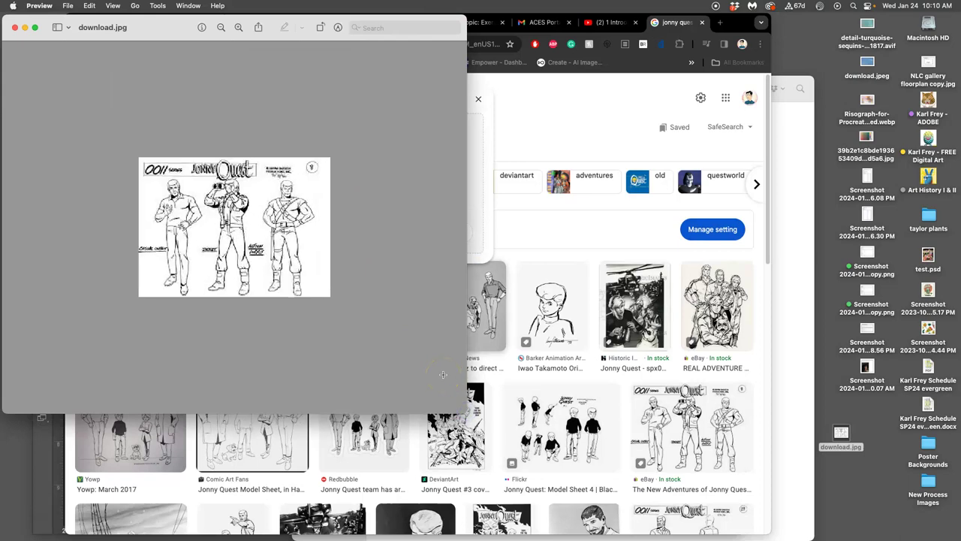
{"action": "key", "text": "super+minus"}
{"action": "key", "text": "super+minus"}
{"action": "key", "text": "super+minus"}
{"action": "key", "text": "super+minus"}
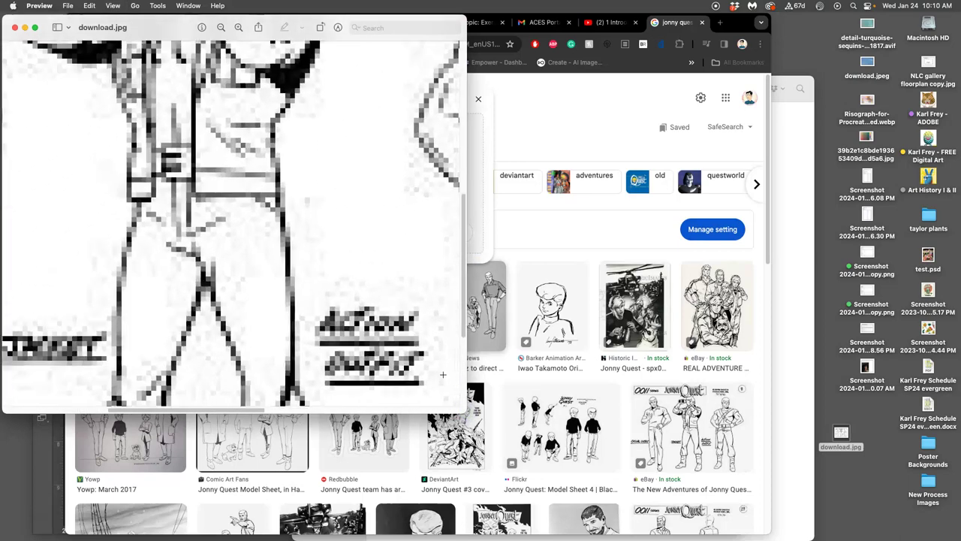
{"action": "key", "text": "super+minus"}
{"action": "key", "text": "super+minus"}
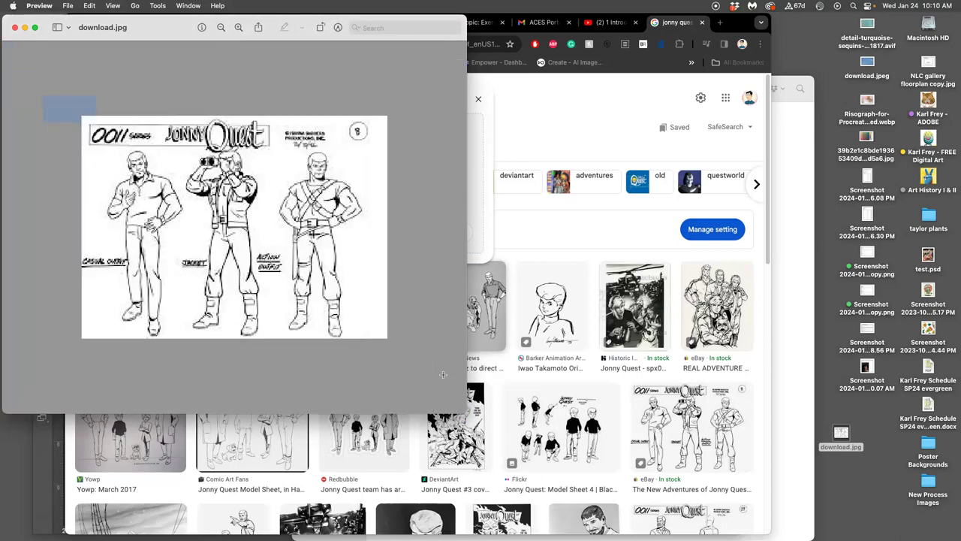
{"action": "left_click", "coordinate": [14, 28]}
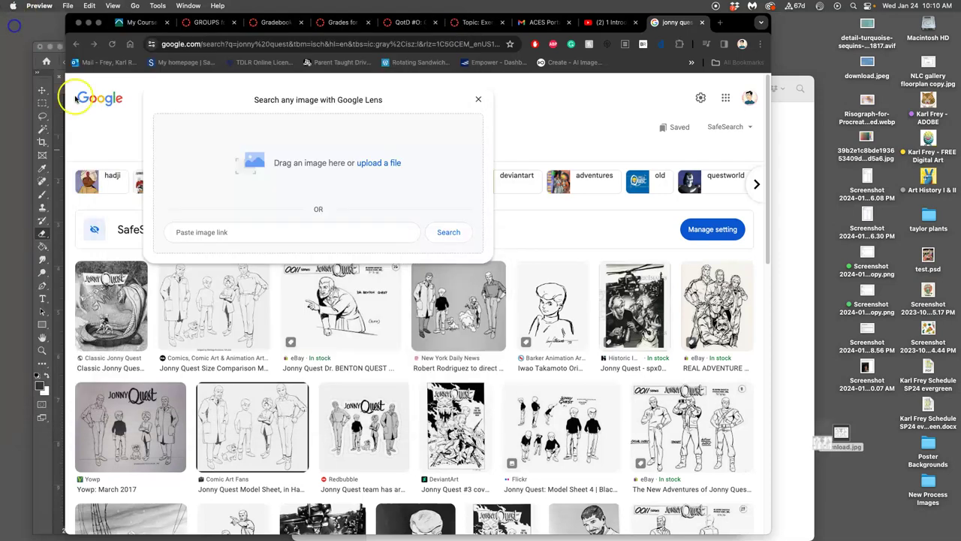
Step: Open the 1986 Jonny Quest model sheet result (1,200 × 872) in a new tab and view it
{"action": "left_click", "coordinate": [527, 221]}
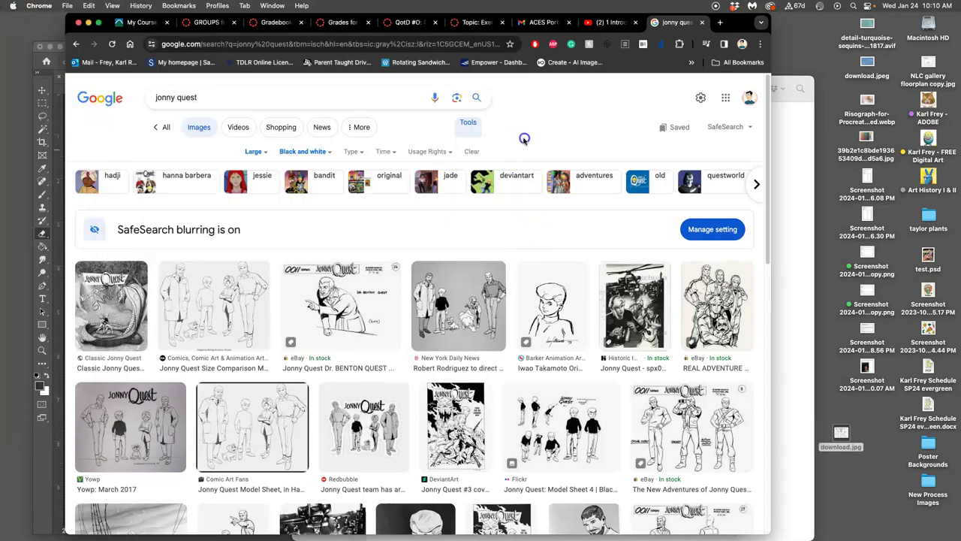
{"action": "scroll", "coordinate": [631, 415], "scroll_direction": "down", "scroll_amount": 3}
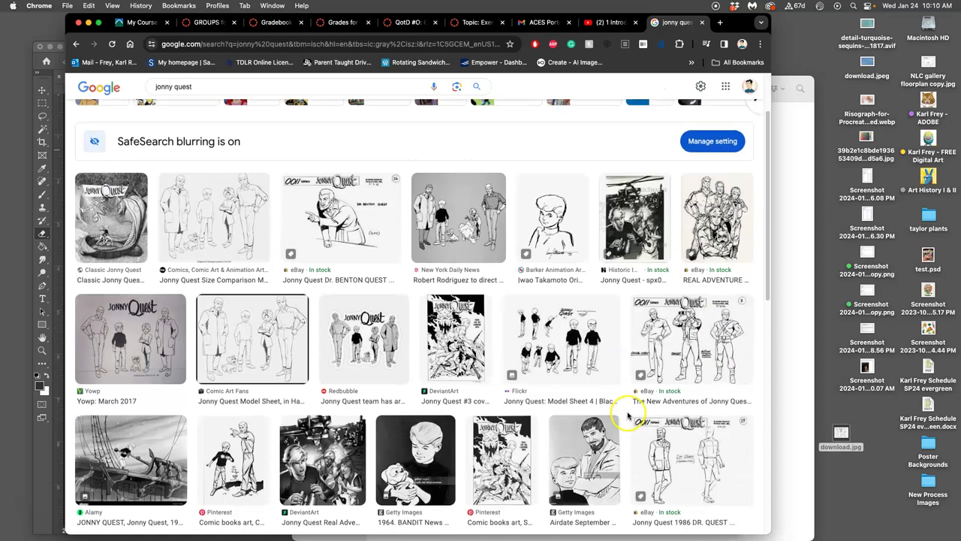
{"action": "right_click", "coordinate": [668, 296]}
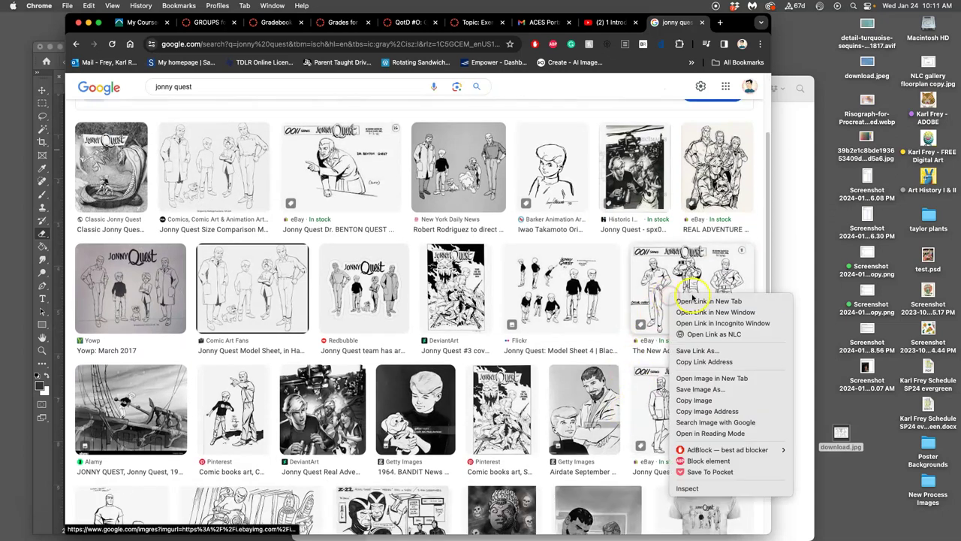
{"action": "left_click", "coordinate": [693, 300]}
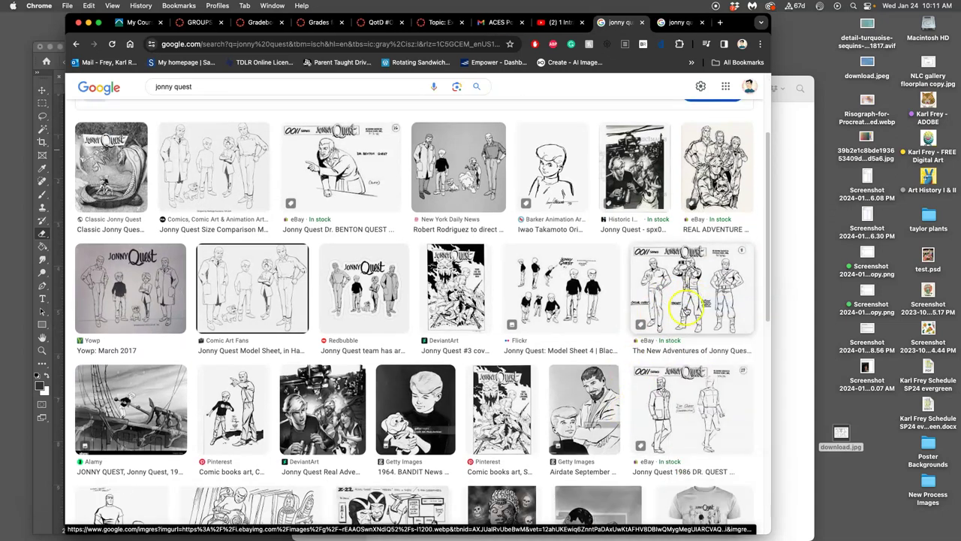
{"action": "left_click", "coordinate": [675, 298]}
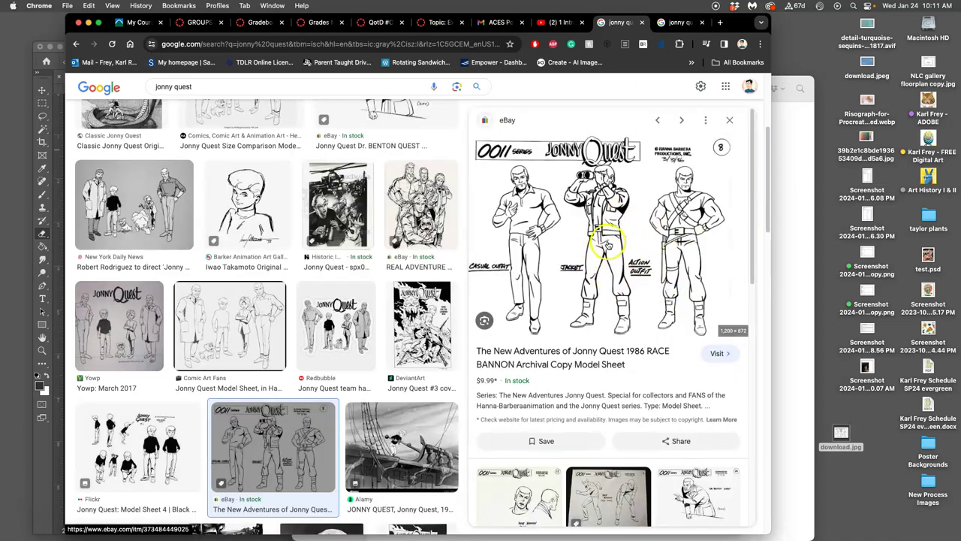
{"action": "left_click", "coordinate": [686, 27]}
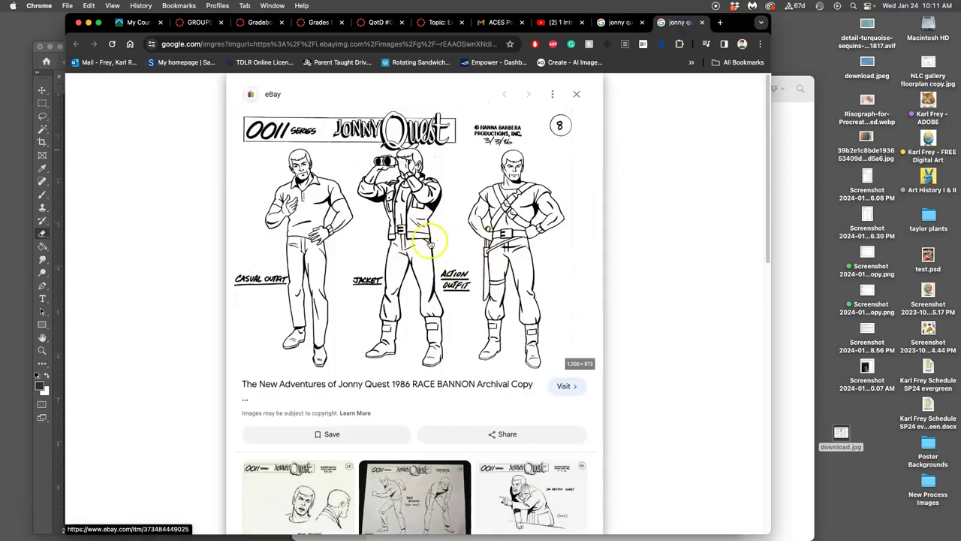
{"action": "left_click_drag", "start_coordinate": [443, 241], "coordinate": [469, 246]}
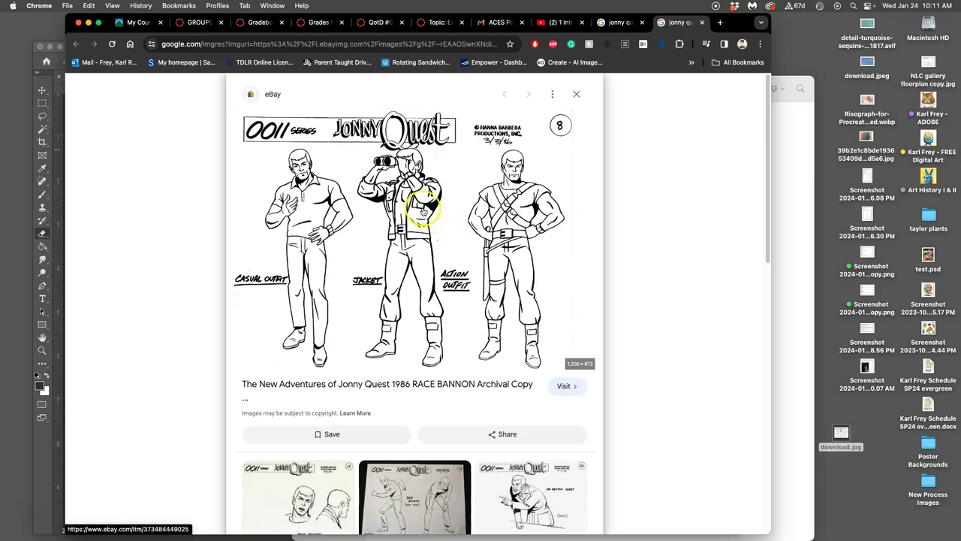
Step: View the full-size model sheet in its own tab, then close the extra image tabs
{"action": "right_click", "coordinate": [424, 213]}
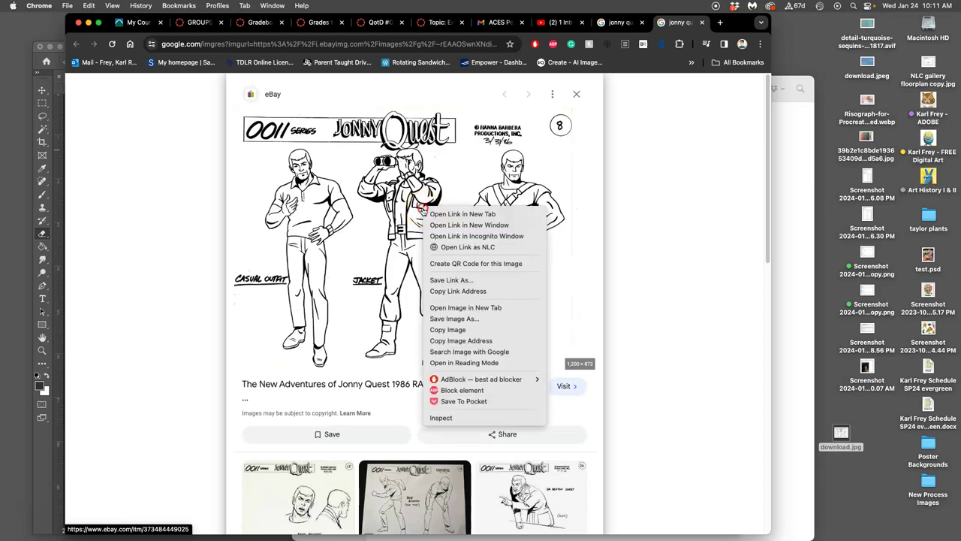
{"action": "left_click", "coordinate": [467, 308]}
{"action": "left_click", "coordinate": [682, 24]}
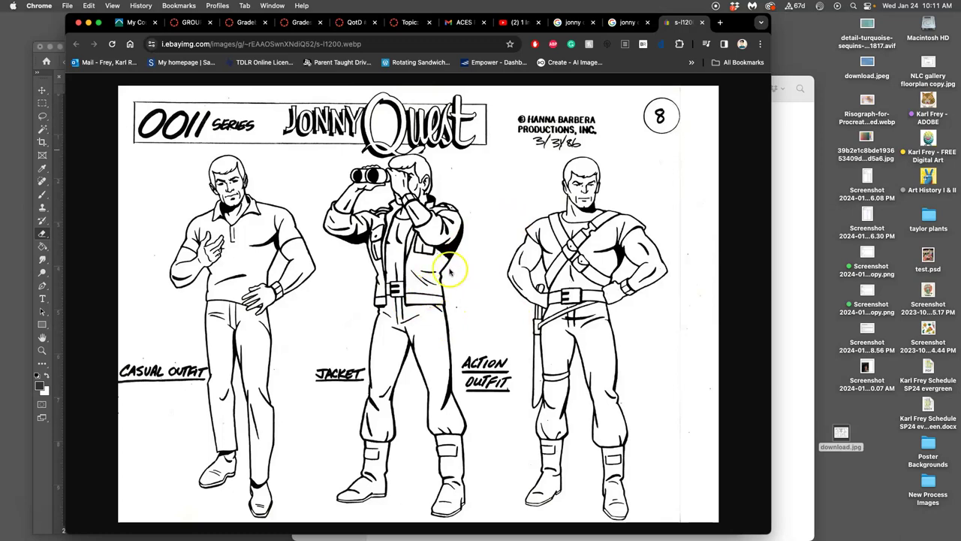
{"action": "left_click", "coordinate": [702, 23]}
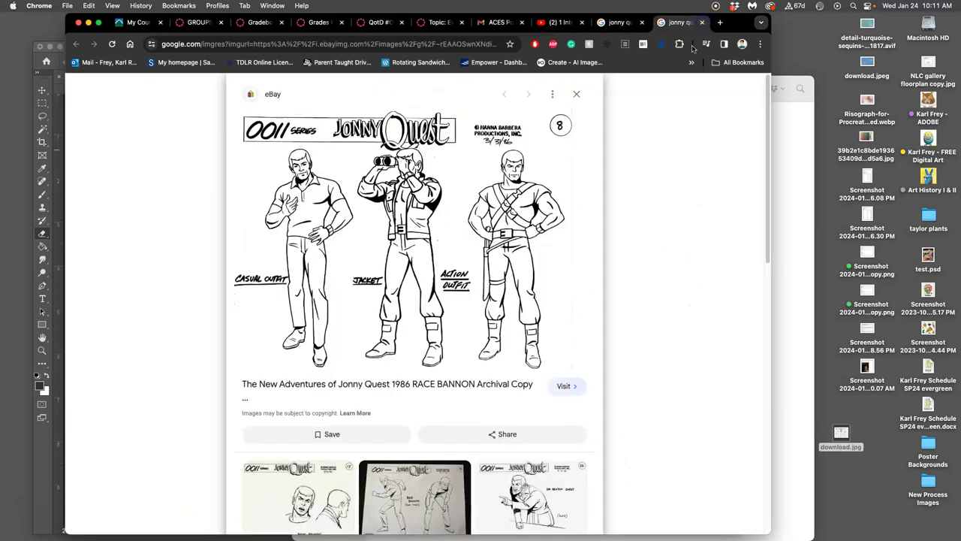
{"action": "left_click", "coordinate": [701, 23]}
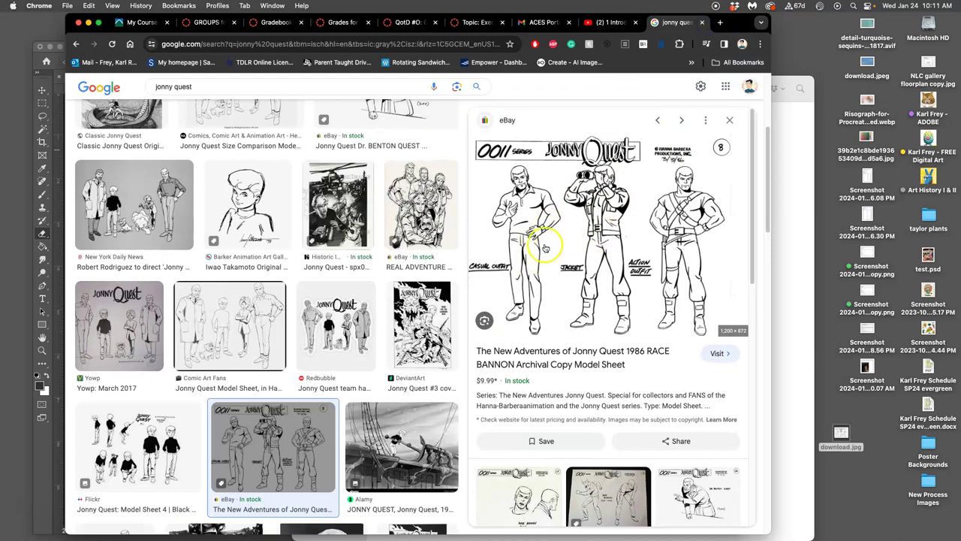
Step: Preview the 'Jonny Quest and Bandit II' DeviantArt drawing, 900 × 1,180
{"action": "scroll", "coordinate": [421, 383], "scroll_direction": "down", "scroll_amount": 10}
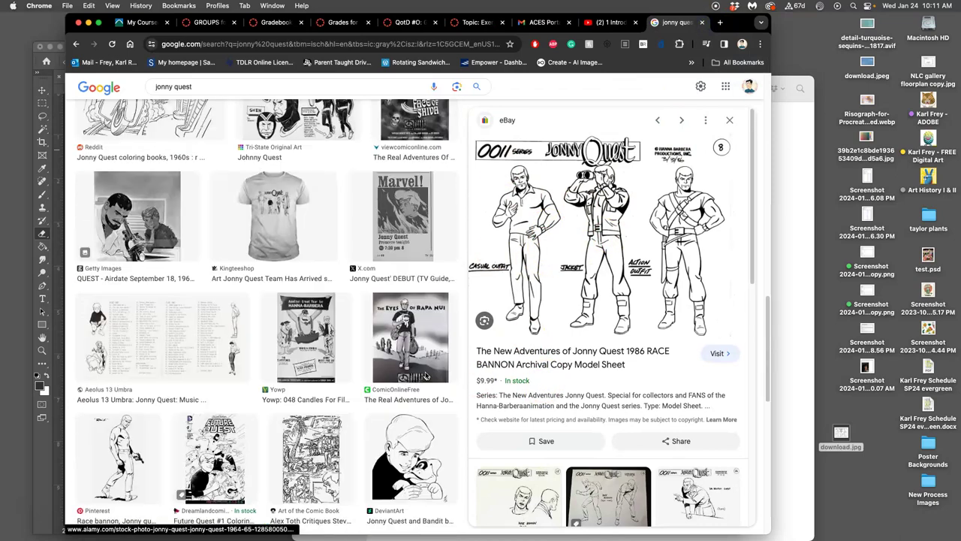
{"action": "scroll", "coordinate": [425, 376], "scroll_direction": "down", "scroll_amount": 5}
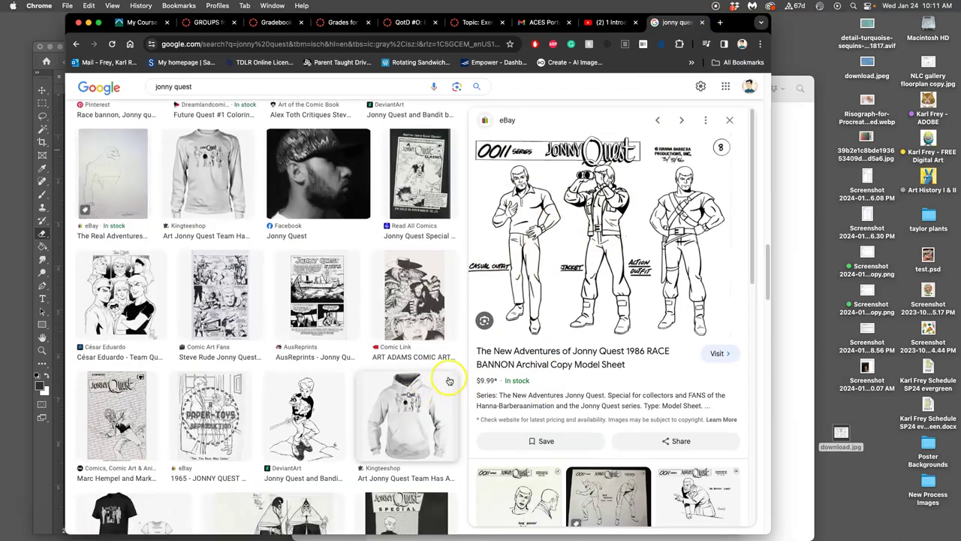
{"action": "left_click", "coordinate": [304, 398]}
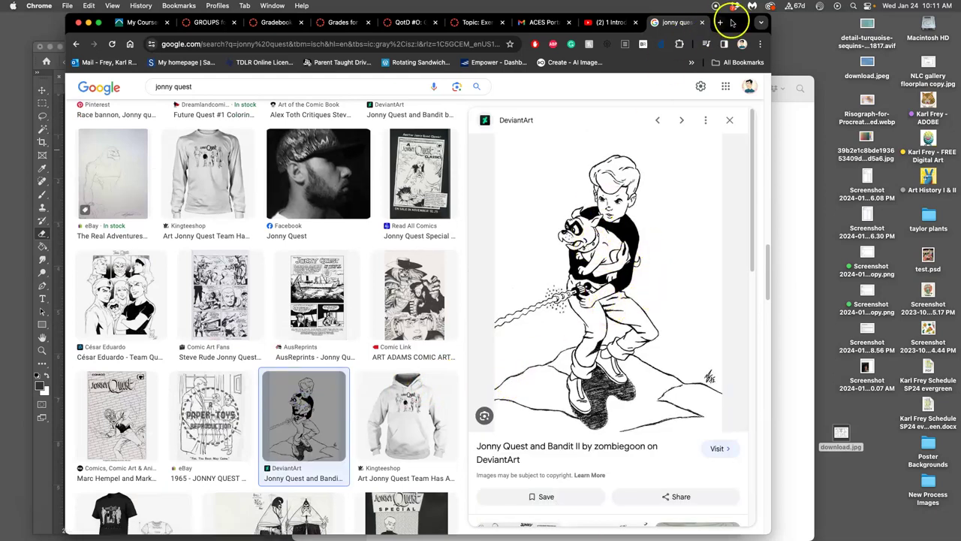
Step: Go to pixabay.com in the browser
{"action": "left_click_drag", "start_coordinate": [727, 23], "coordinate": [744, 78]}
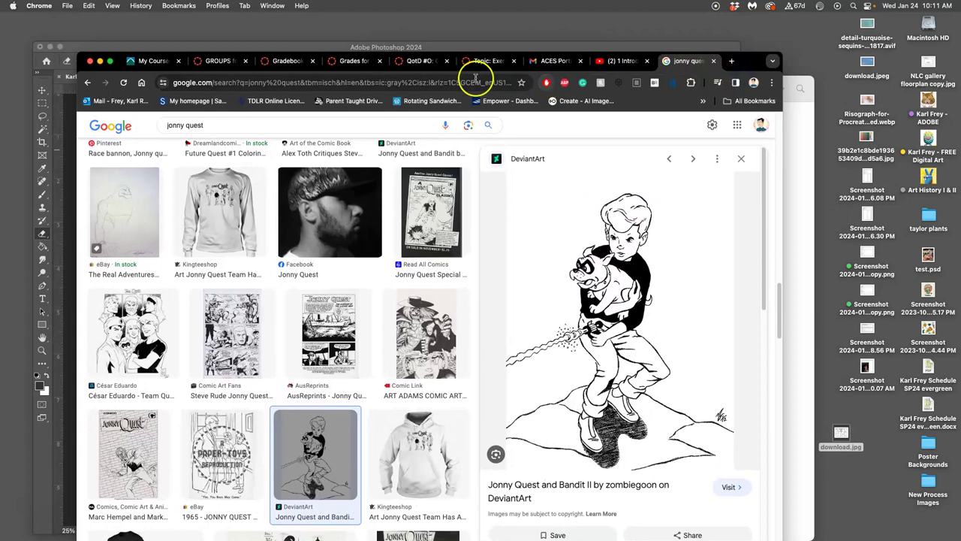
{"action": "left_click", "coordinate": [444, 79]}
{"action": "type", "text": "pixabay.co"}
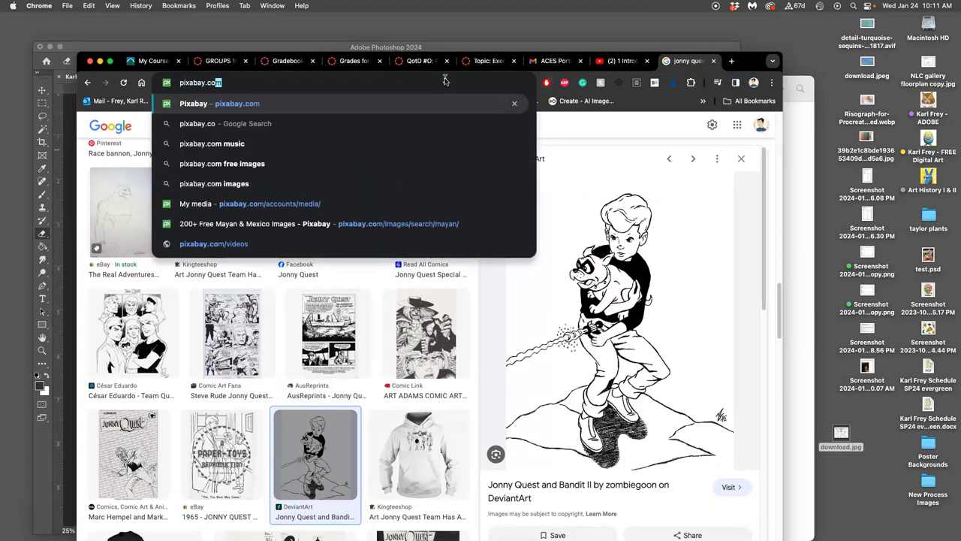
{"action": "key", "text": "Return"}
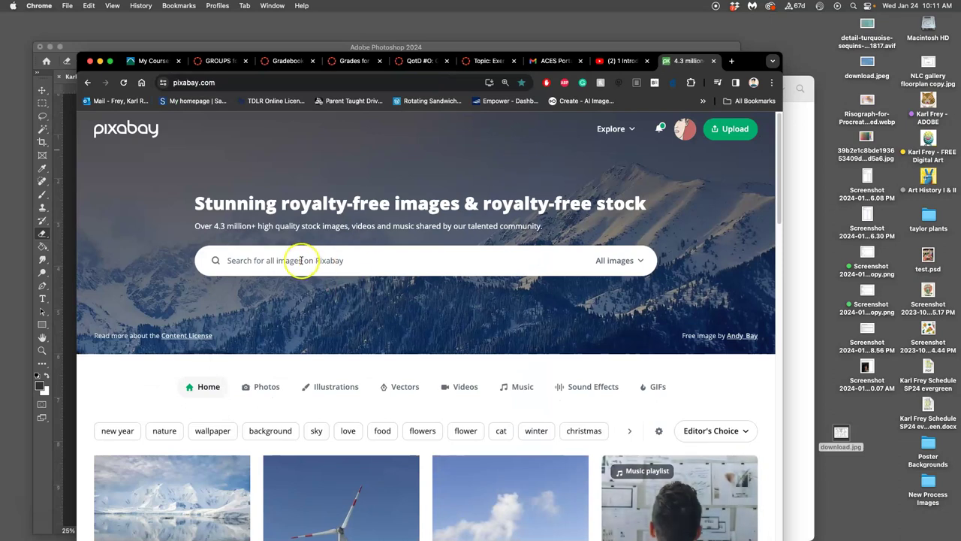
Step: Search Pixabay for 'johnny quest', then replace the unmatched query with 'dog line art'
{"action": "left_click", "coordinate": [296, 261]}
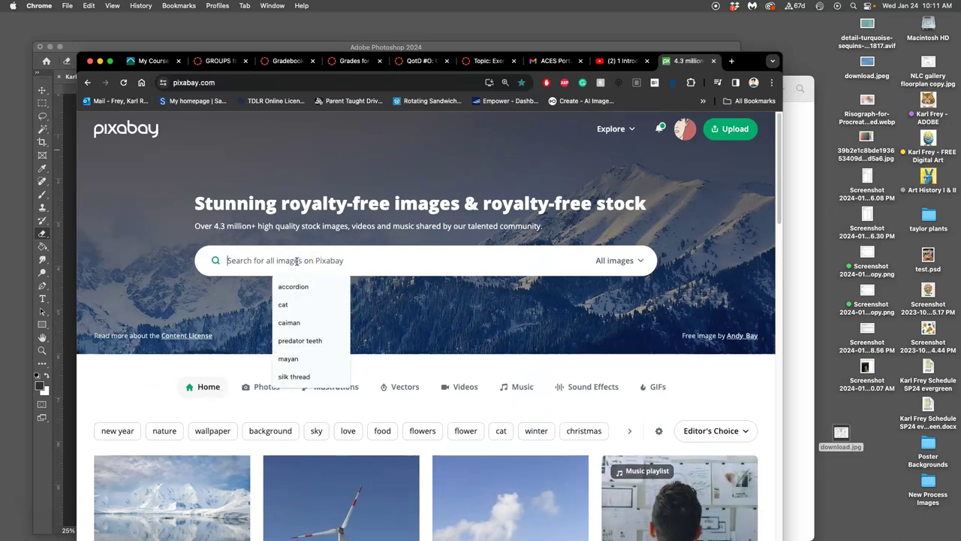
{"action": "type", "text": "johnny"}
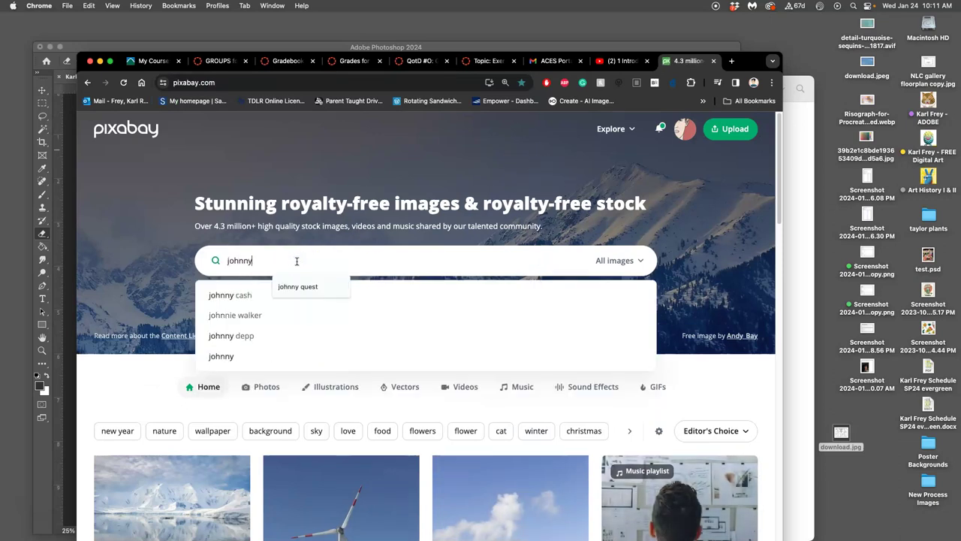
{"action": "type", "text": " quest"}
{"action": "key", "text": "Return"}
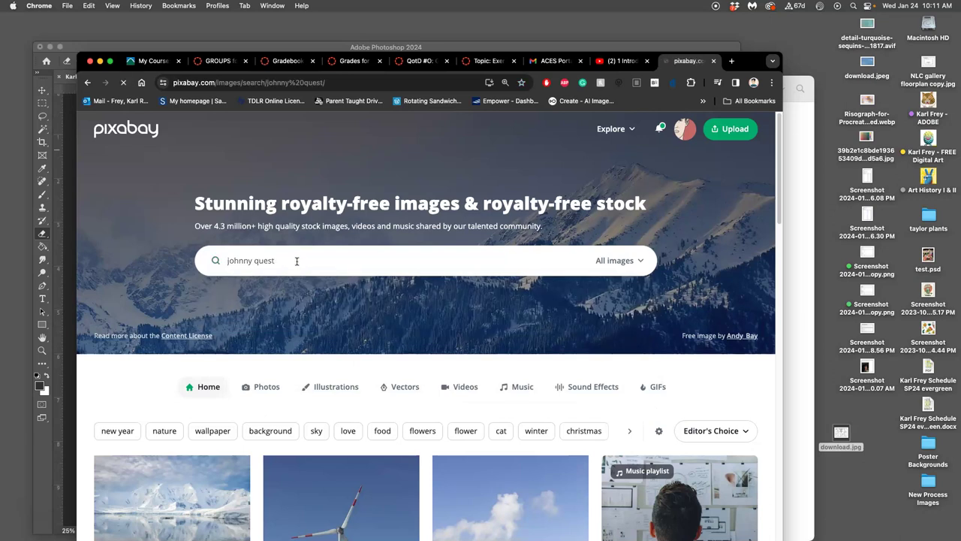
{"action": "scroll", "coordinate": [337, 322], "scroll_direction": "down", "scroll_amount": 1}
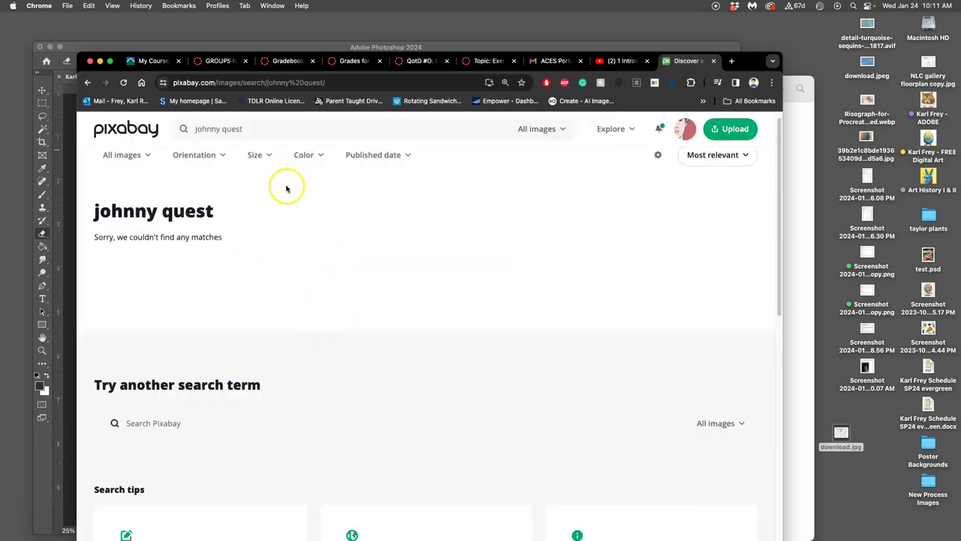
{"action": "scroll", "coordinate": [311, 203], "scroll_direction": "up", "scroll_amount": 1}
{"action": "left_click_drag", "start_coordinate": [252, 127], "coordinate": [192, 129]}
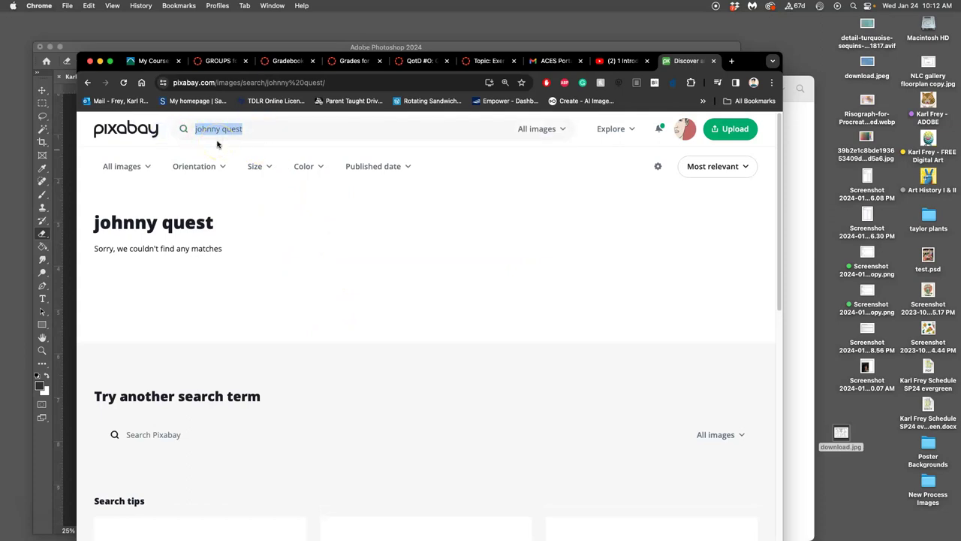
{"action": "type", "text": "dog"}
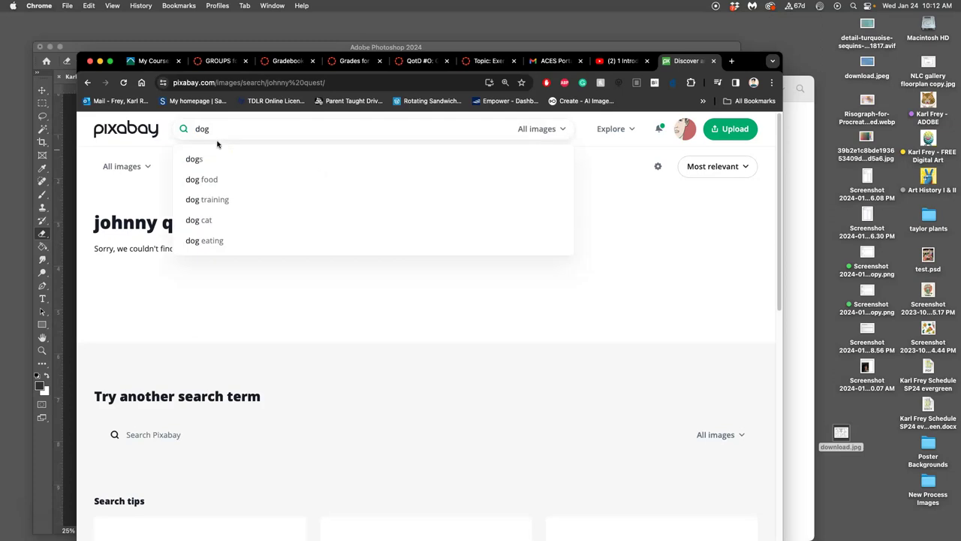
{"action": "type", "text": " line art"}
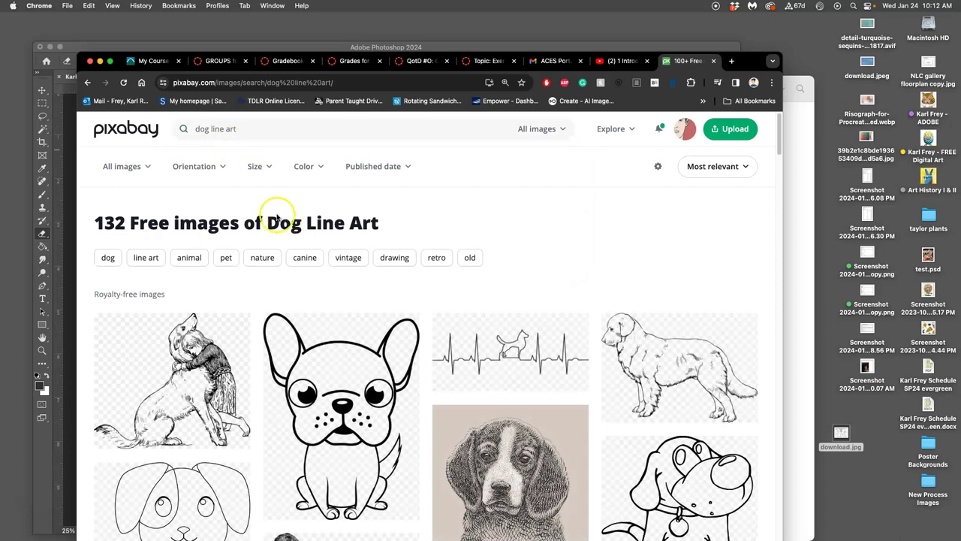
Step: Filter the Pixabay search results to black-and-white illustrations
{"action": "left_click", "coordinate": [150, 167]}
{"action": "left_click", "coordinate": [174, 249]}
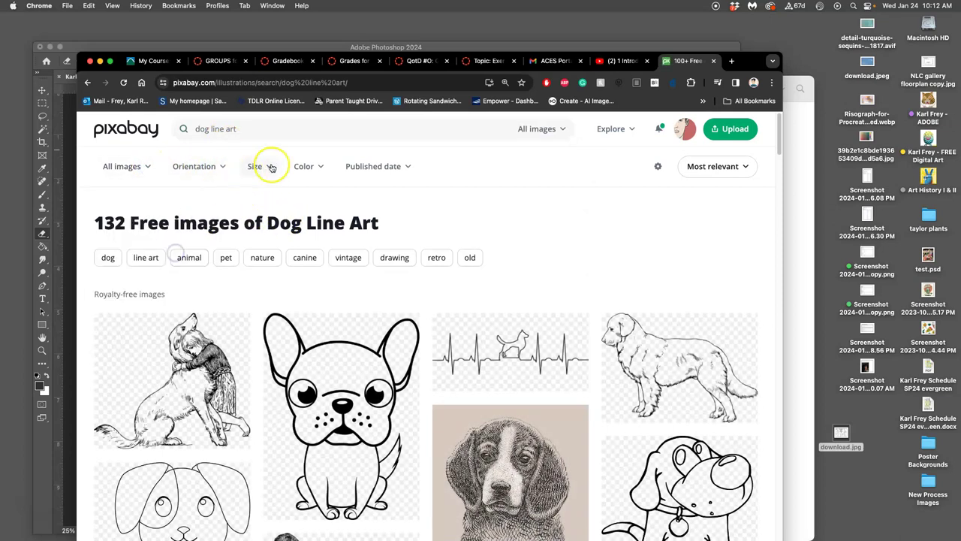
{"action": "left_click", "coordinate": [315, 169]}
{"action": "left_click", "coordinate": [474, 223]}
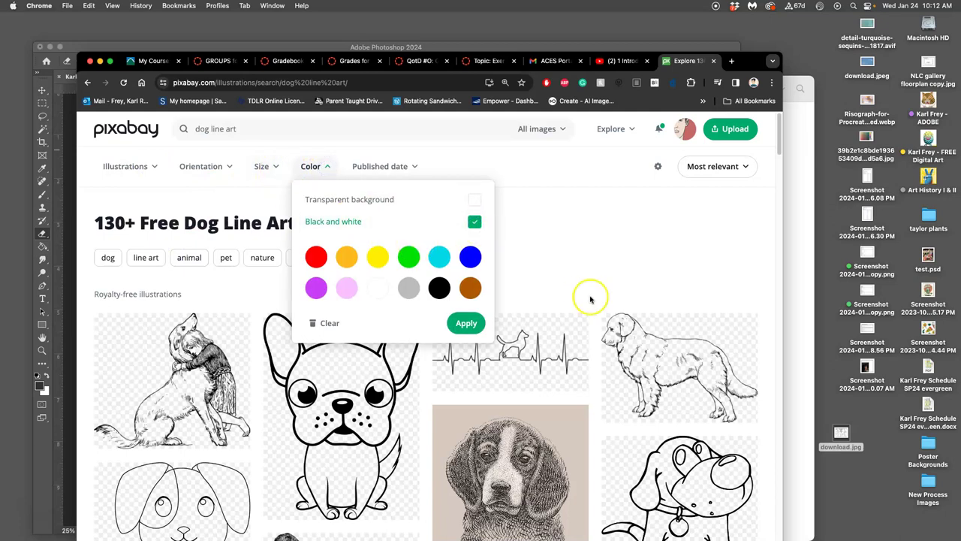
{"action": "left_click", "coordinate": [637, 275]}
Step: Choose the 1801×1920 PNG download size for the puppy line art
{"action": "scroll", "coordinate": [637, 332], "scroll_direction": "down", "scroll_amount": 3}
{"action": "scroll", "coordinate": [638, 332], "scroll_direction": "down", "scroll_amount": 2}
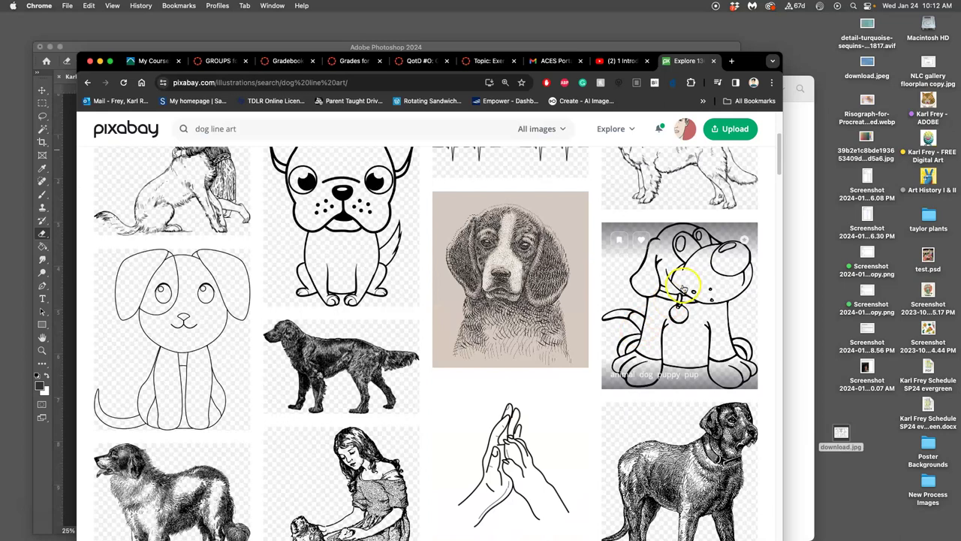
{"action": "left_click", "coordinate": [691, 207]}
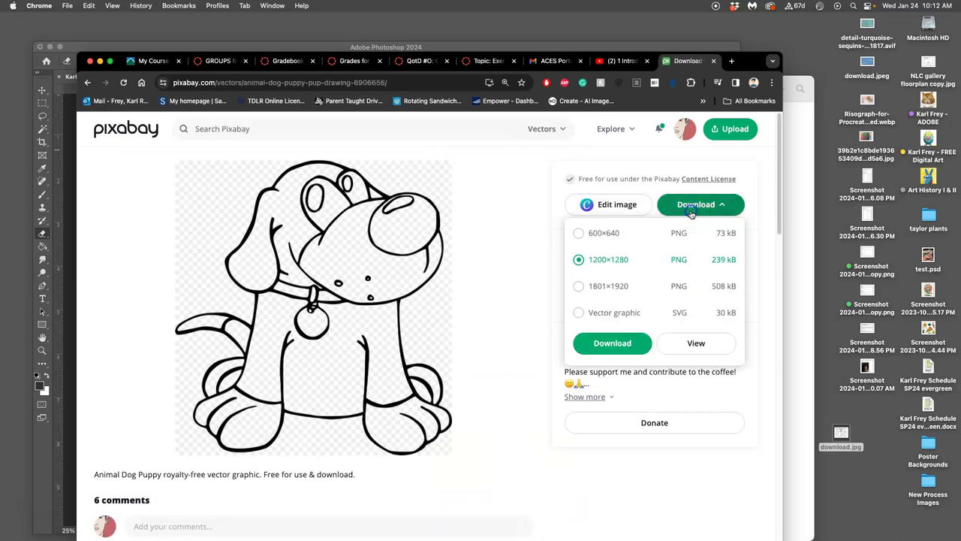
{"action": "left_click", "coordinate": [579, 287]}
Step: Download the puppy PNG and place it on the desktop beside download.jpg
{"action": "left_click", "coordinate": [634, 339]}
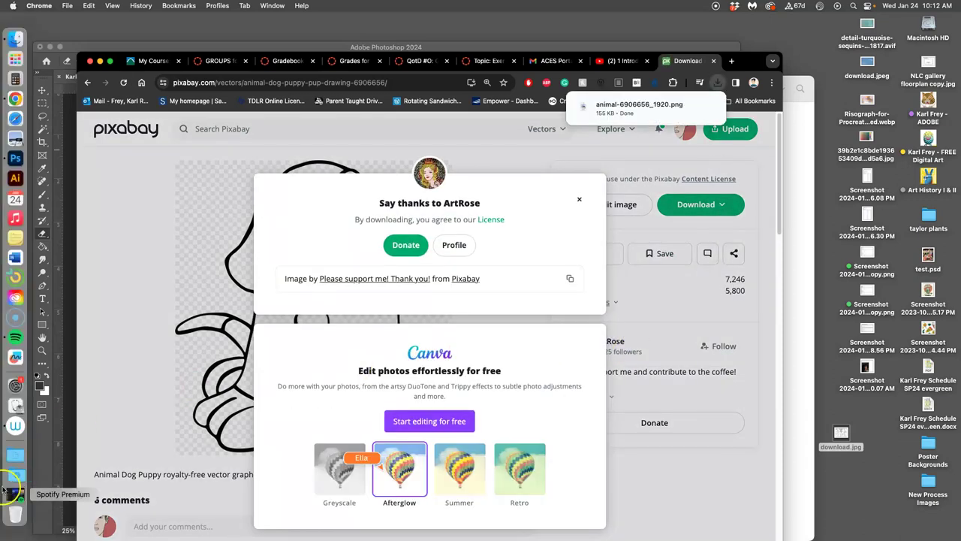
{"action": "left_click", "coordinate": [15, 458]}
{"action": "left_click_drag", "start_coordinate": [78, 169], "coordinate": [857, 437]}
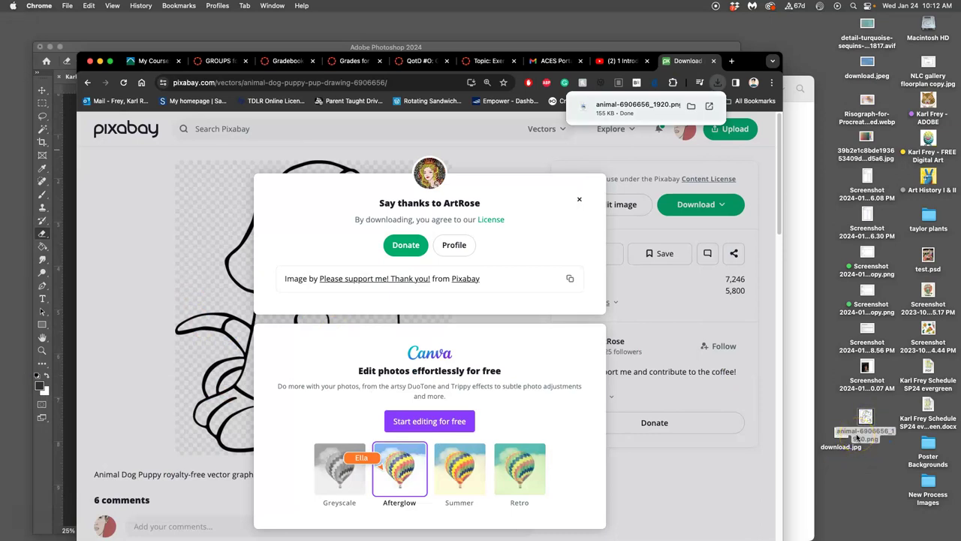
{"action": "left_click", "coordinate": [857, 445]}
{"action": "left_click_drag", "start_coordinate": [853, 415], "coordinate": [550, 231]}
{"action": "left_click_drag", "start_coordinate": [839, 434], "coordinate": [551, 285]}
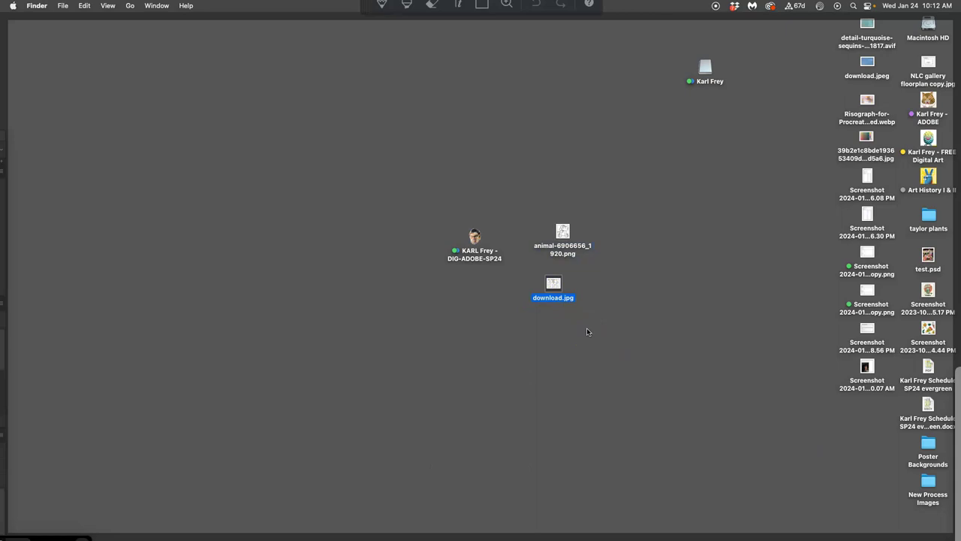
Step: Back in the browser, dismiss the download thank-you popup and close the Canva tab
{"action": "left_click", "coordinate": [586, 328]}
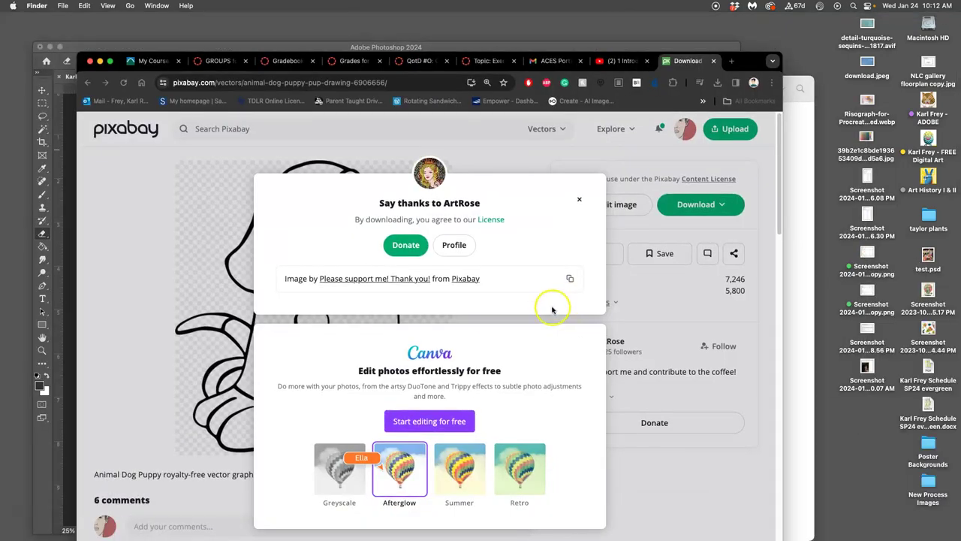
{"action": "left_click", "coordinate": [580, 200]}
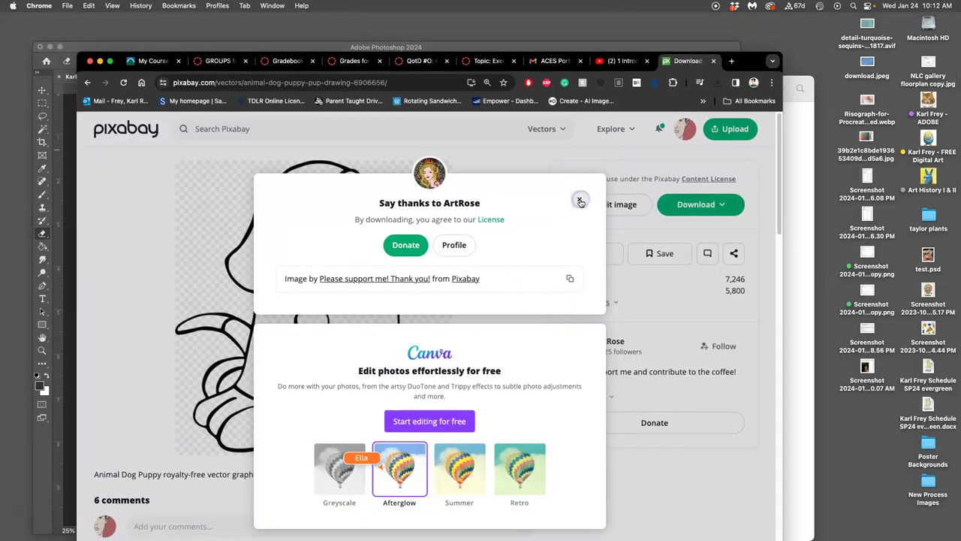
{"action": "left_click", "coordinate": [579, 200]}
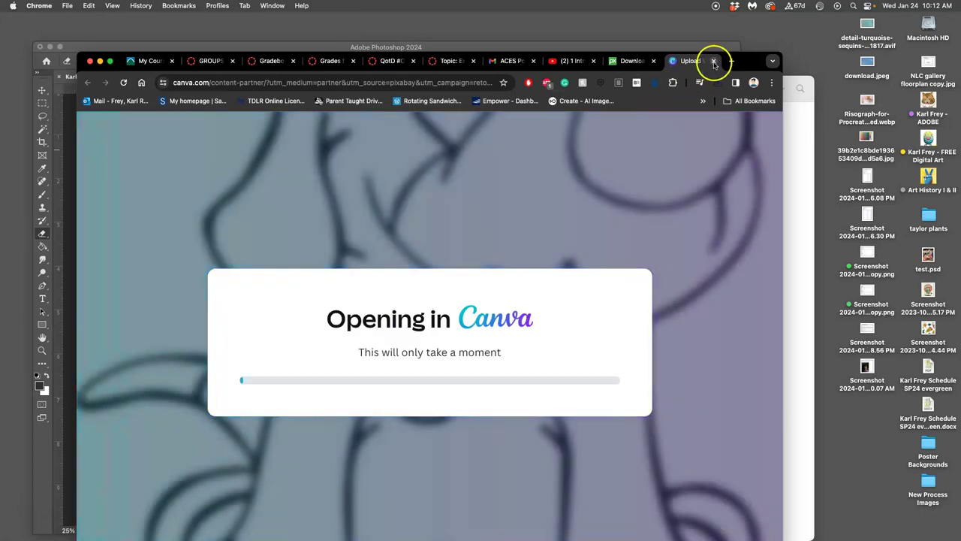
{"action": "left_click", "coordinate": [714, 61]}
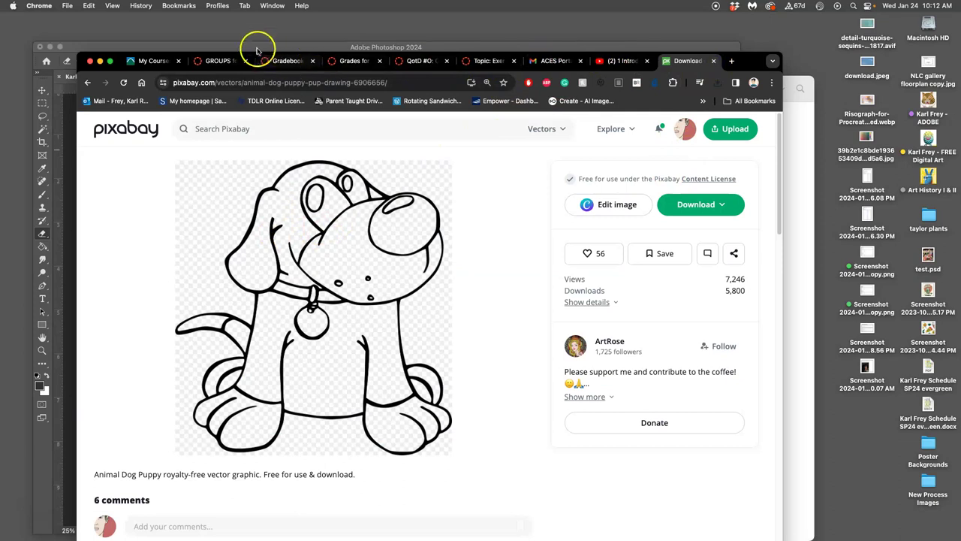
Step: Open the assets folder in the Exercise #1 Finder window, then return to Aztec Jumble
{"action": "left_click", "coordinate": [808, 154]}
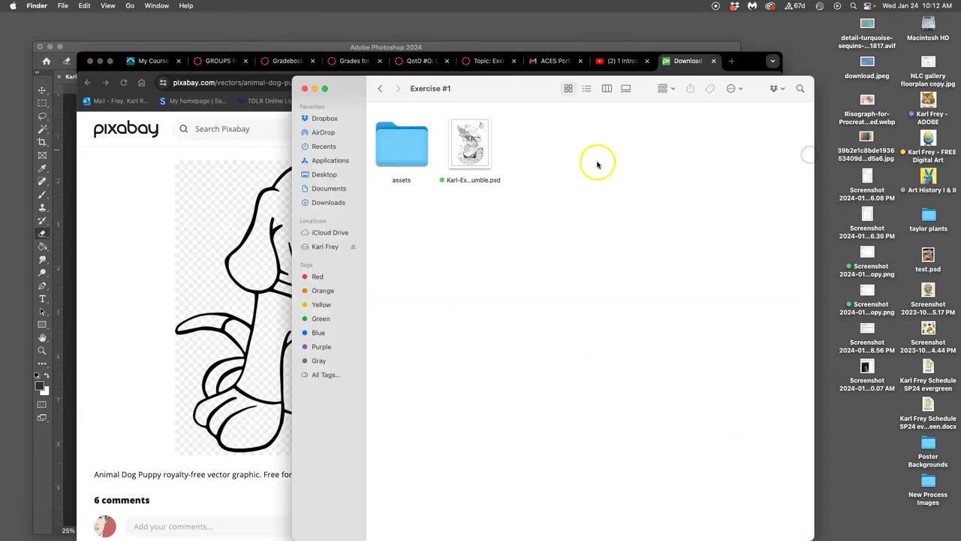
{"action": "double_click", "coordinate": [425, 158]}
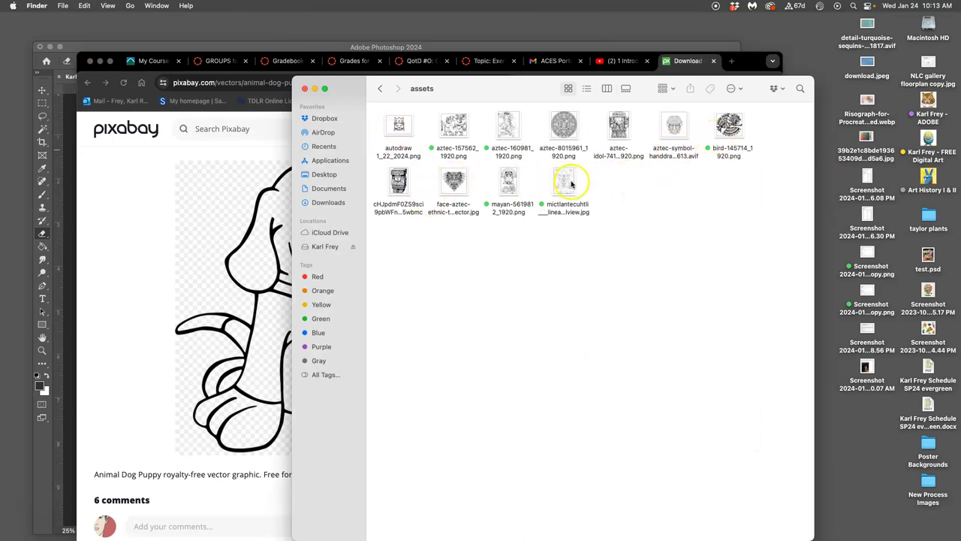
{"action": "left_click", "coordinate": [67, 109]}
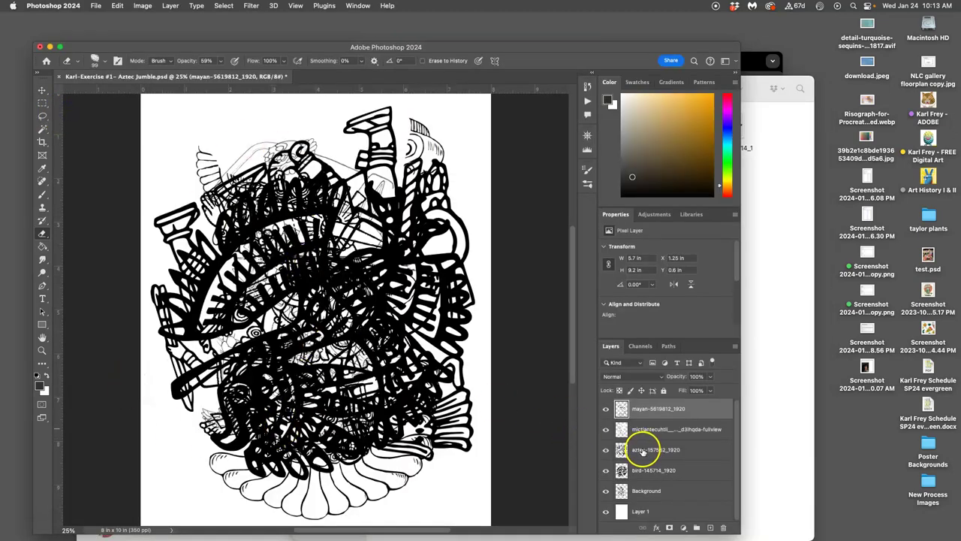
Step: Hide the mayan, mictlantecuhtli, aztec, bird and Background layers, leaving a blank canvas
{"action": "left_click", "coordinate": [606, 408]}
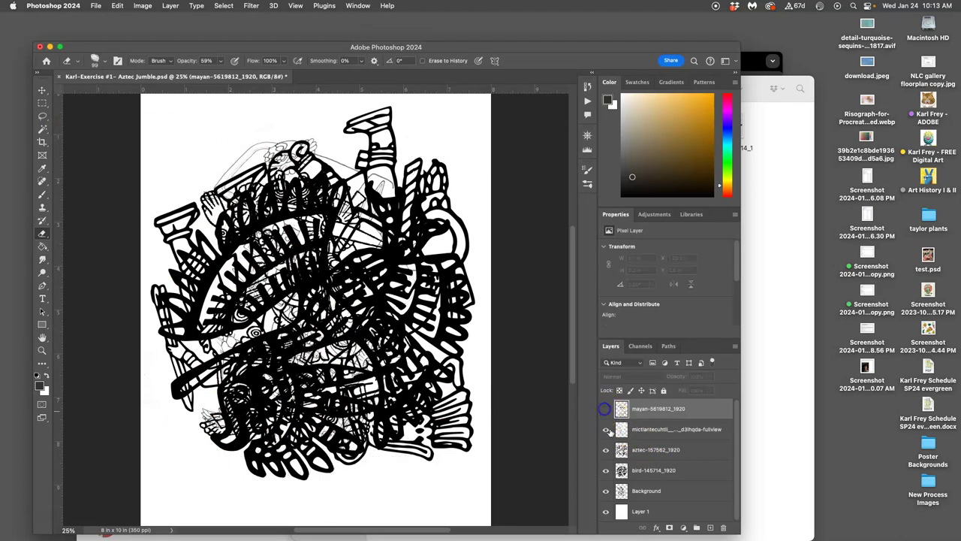
{"action": "left_click", "coordinate": [606, 429]}
{"action": "left_click", "coordinate": [606, 449]}
{"action": "left_click", "coordinate": [606, 470]}
{"action": "left_click", "coordinate": [606, 490]}
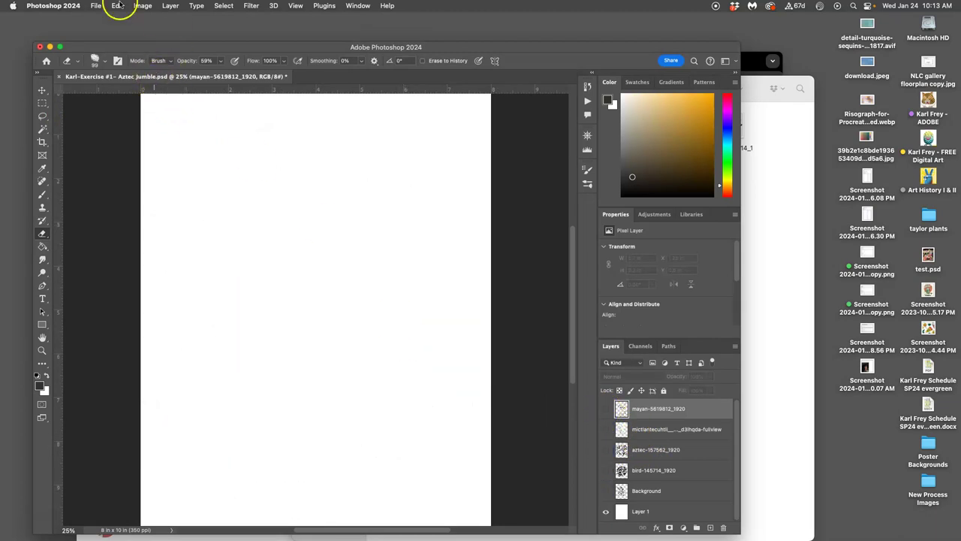
Step: Confirm the image size stays 8 × 10 in at 350 ppi (2800 × 3500 px)
{"action": "left_click", "coordinate": [143, 5]}
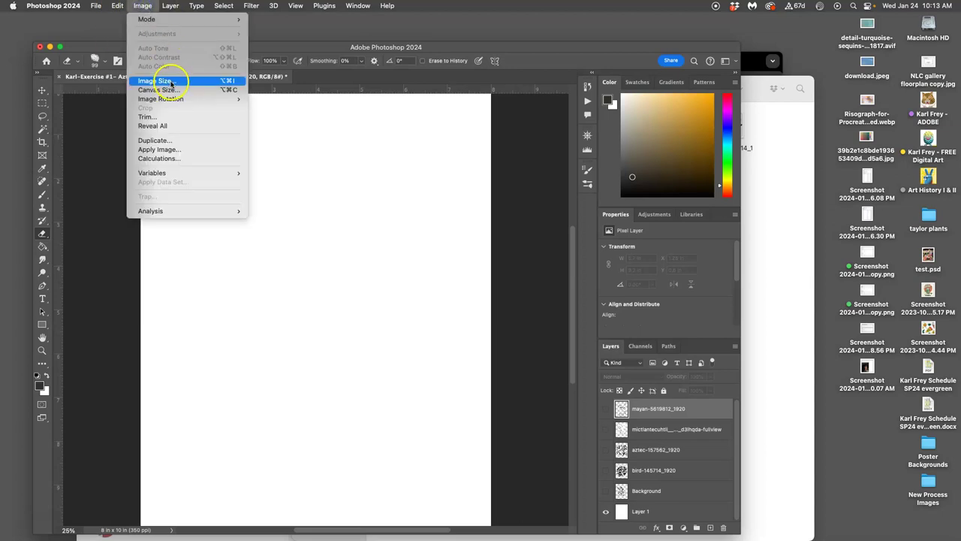
{"action": "left_click", "coordinate": [172, 80]}
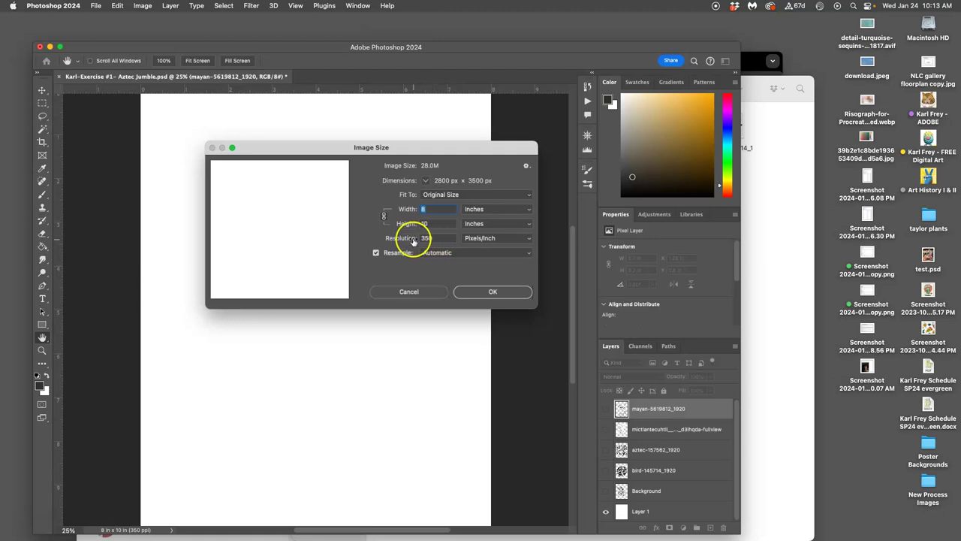
{"action": "left_click", "coordinate": [477, 290]}
{"action": "left_click", "coordinate": [780, 152]}
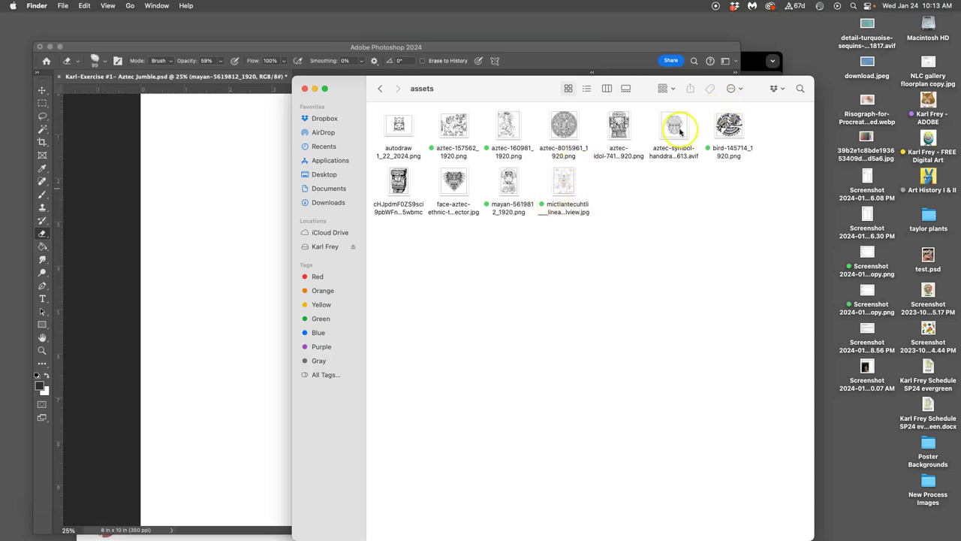
{"action": "left_click_drag", "start_coordinate": [678, 126], "coordinate": [192, 235]}
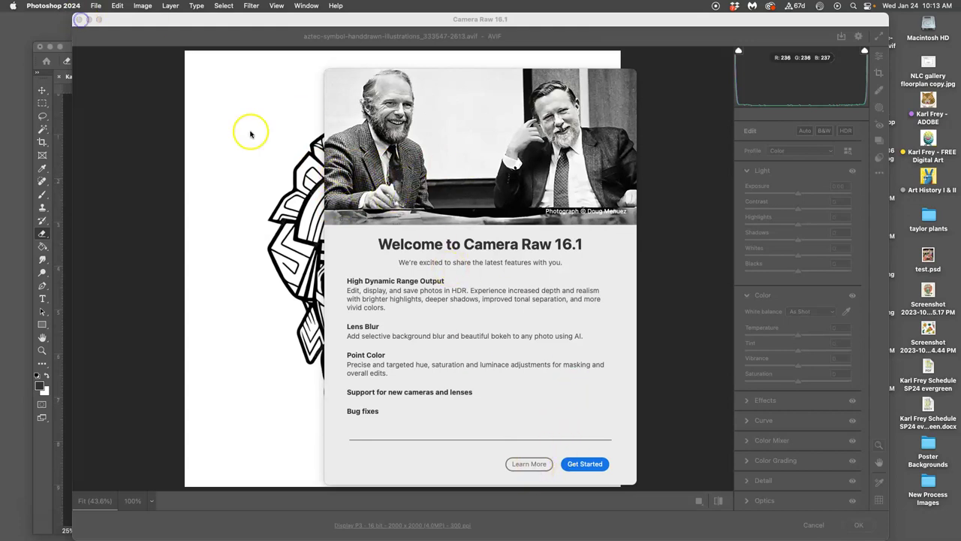
{"action": "left_click", "coordinate": [527, 466]}
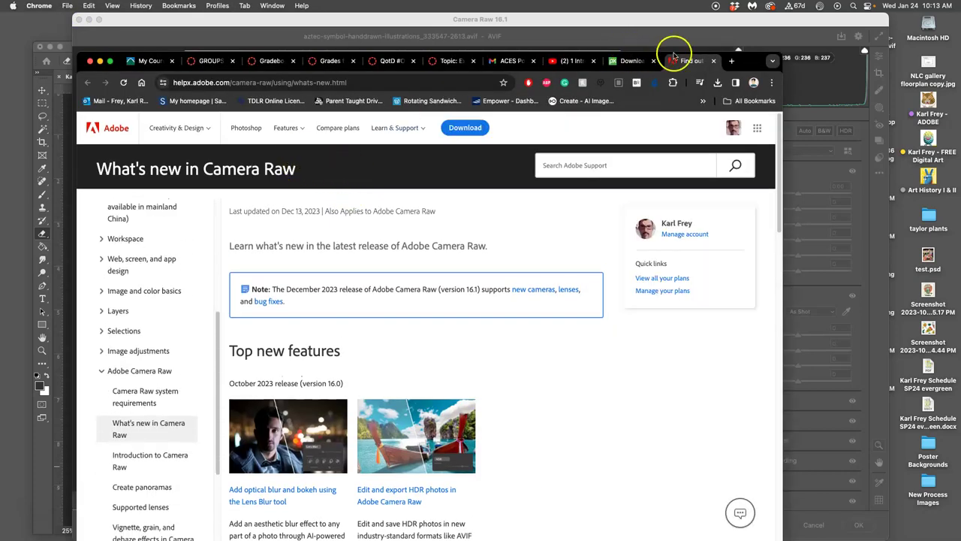
{"action": "left_click", "coordinate": [713, 60]}
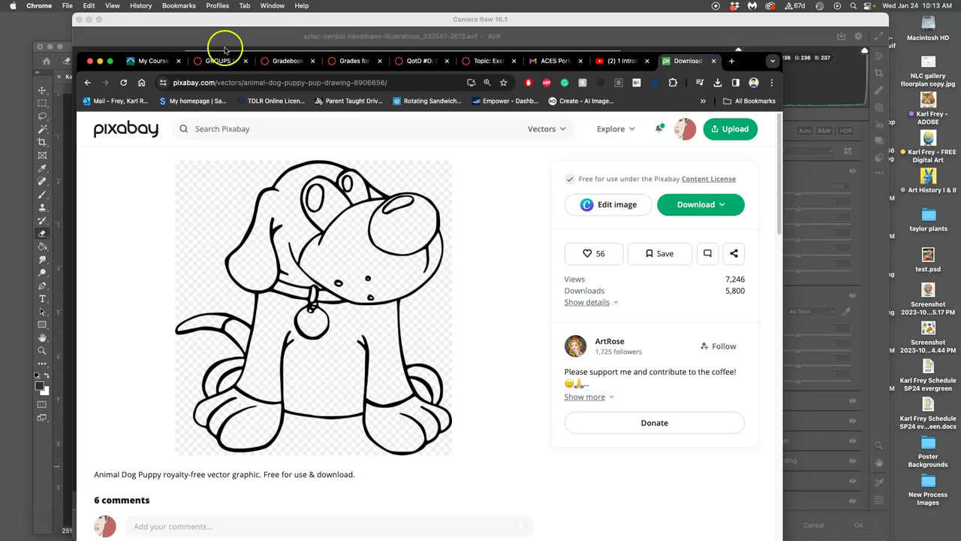
{"action": "left_click", "coordinate": [149, 26]}
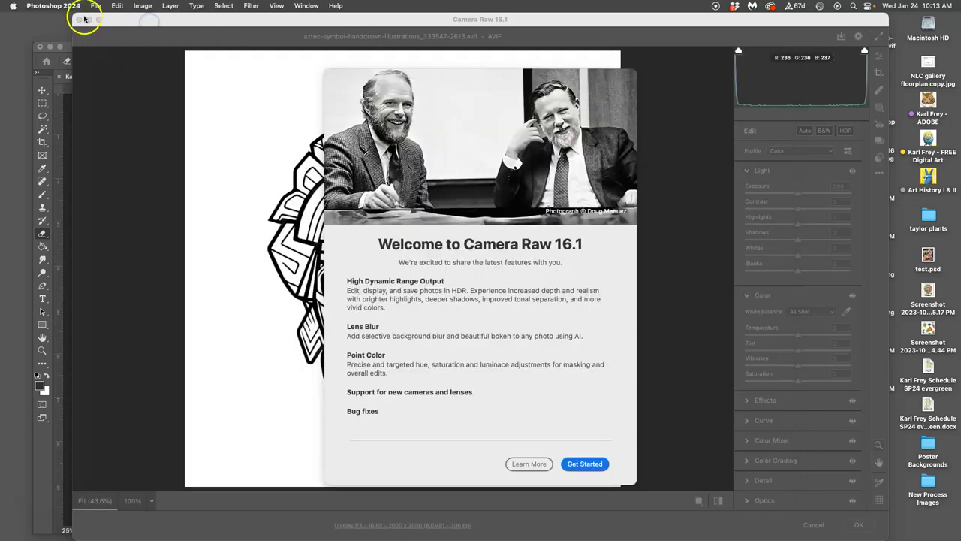
{"action": "left_click", "coordinate": [139, 23]}
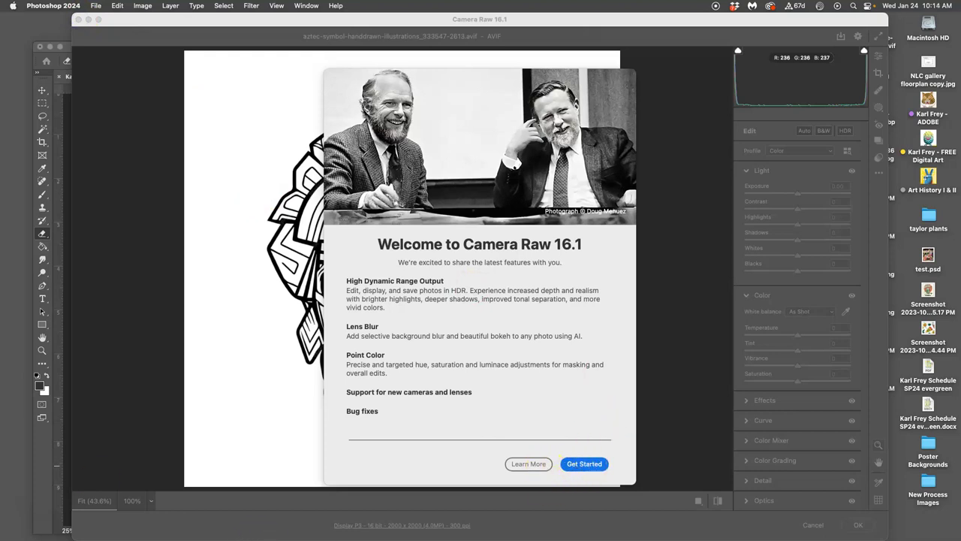
{"action": "left_click", "coordinate": [26, 389]}
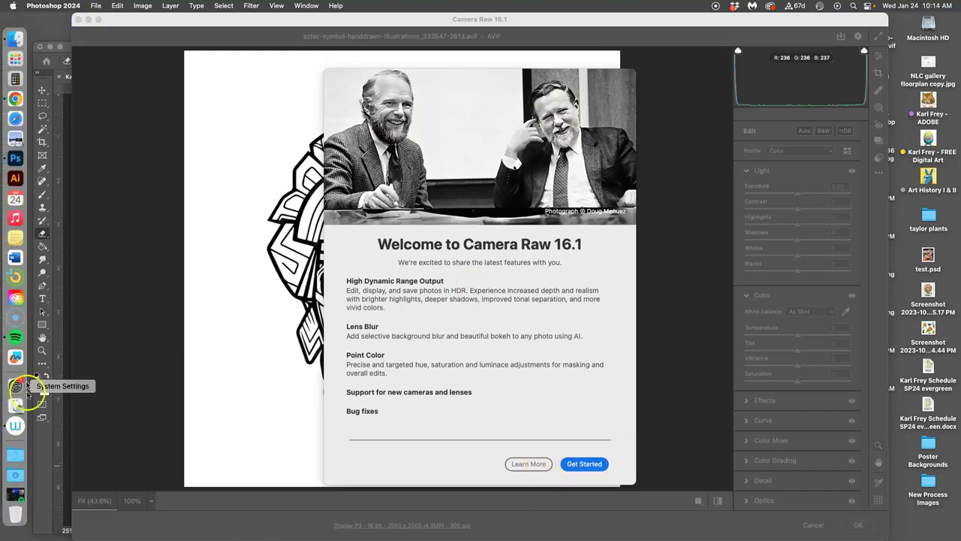
{"action": "right_click", "coordinate": [15, 426]}
{"action": "left_click", "coordinate": [58, 458]}
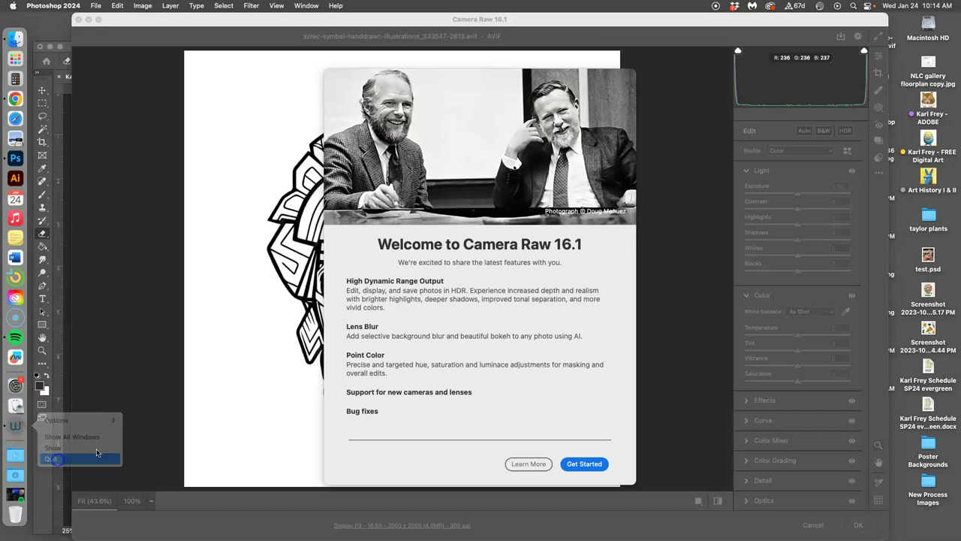
{"action": "left_click", "coordinate": [556, 461]}
{"action": "left_click", "coordinate": [567, 464]}
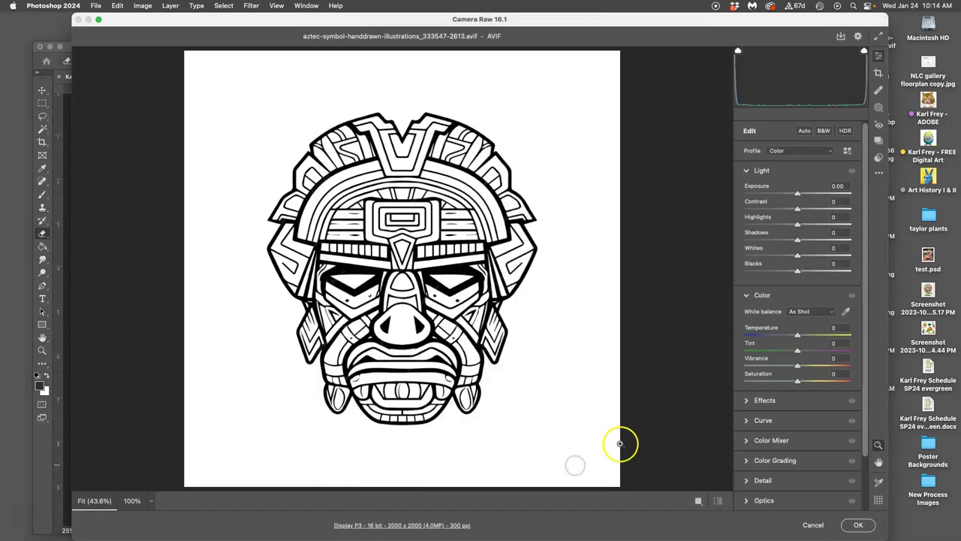
{"action": "left_click", "coordinate": [814, 525]}
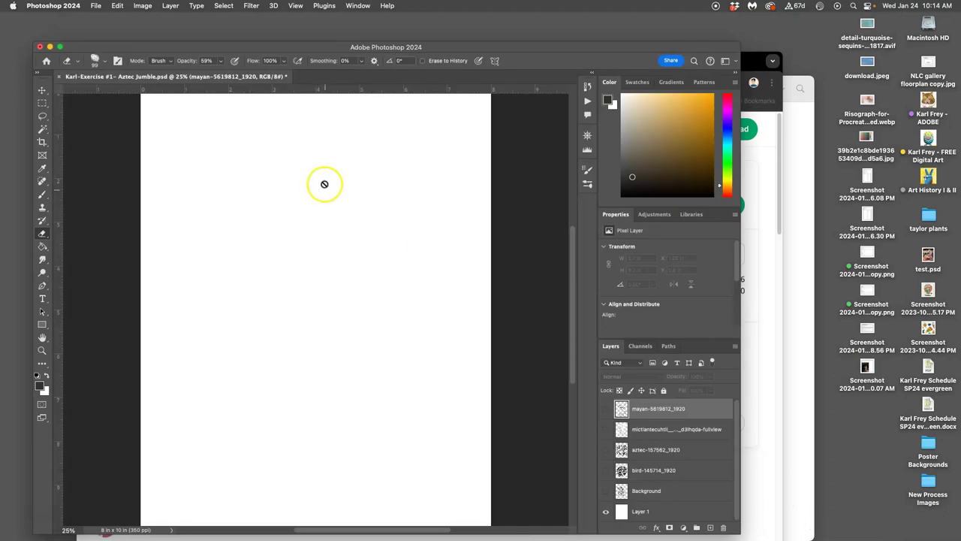
Step: Place the aztec-idol drawing from the assets folder onto the canvas as a new layer
{"action": "left_click", "coordinate": [798, 139]}
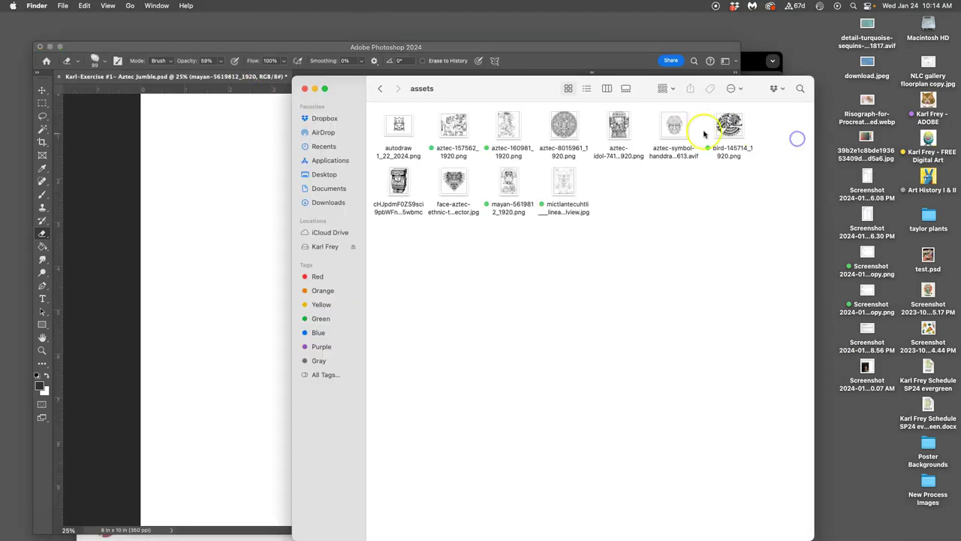
{"action": "left_click_drag", "start_coordinate": [620, 129], "coordinate": [256, 322]}
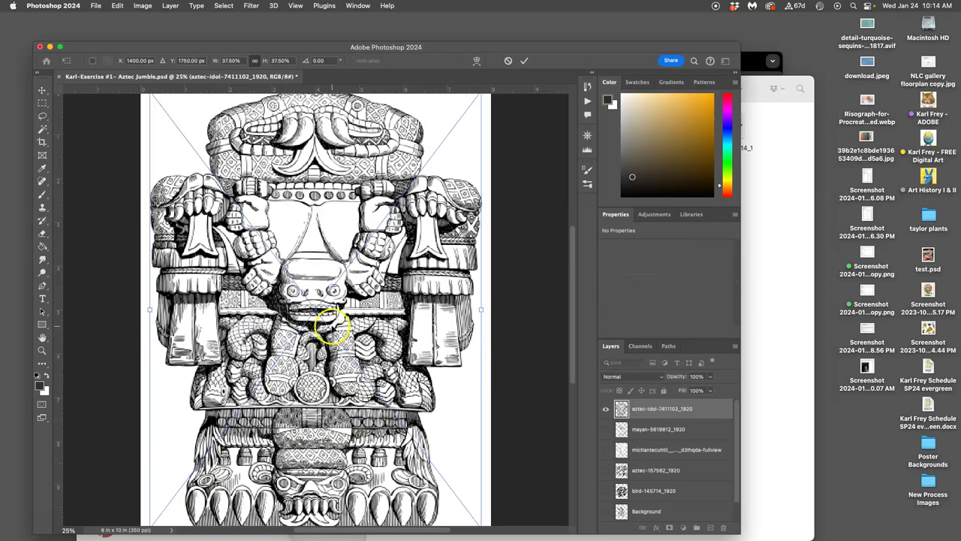
{"action": "key", "text": "super+minus"}
{"action": "left_click", "coordinate": [770, 183]}
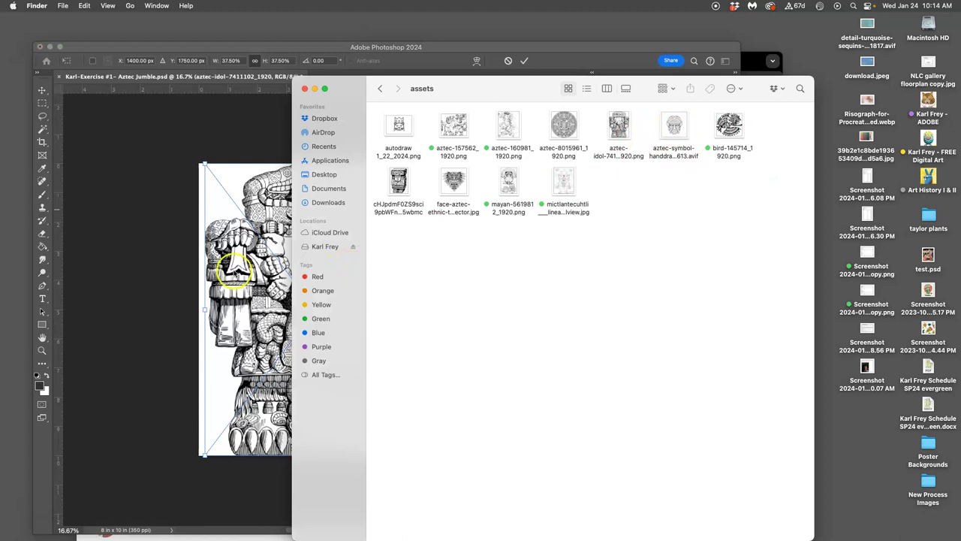
{"action": "left_click", "coordinate": [234, 268]}
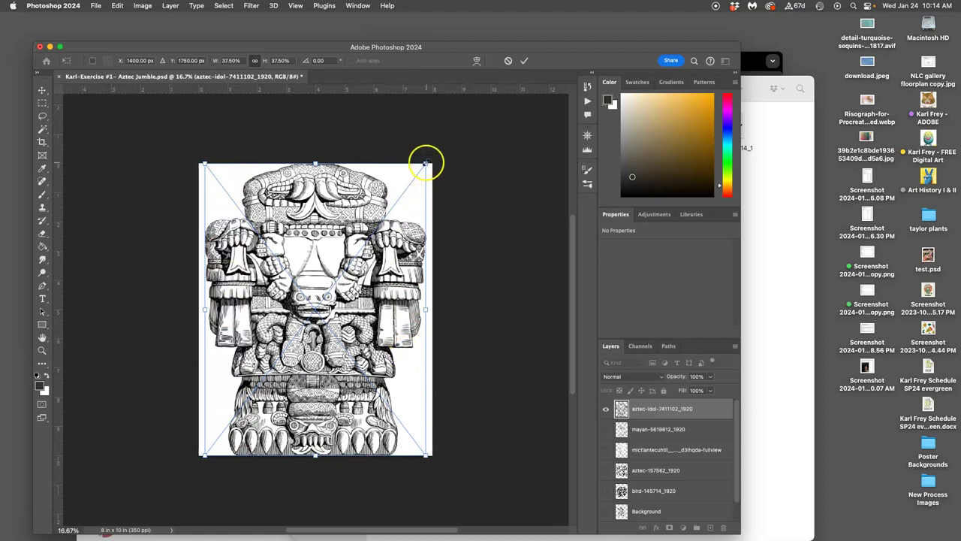
Step: Scale the idol to about 31%, tilt it 13.47° and centre it on the page
{"action": "left_click_drag", "start_coordinate": [426, 162], "coordinate": [428, 225]}
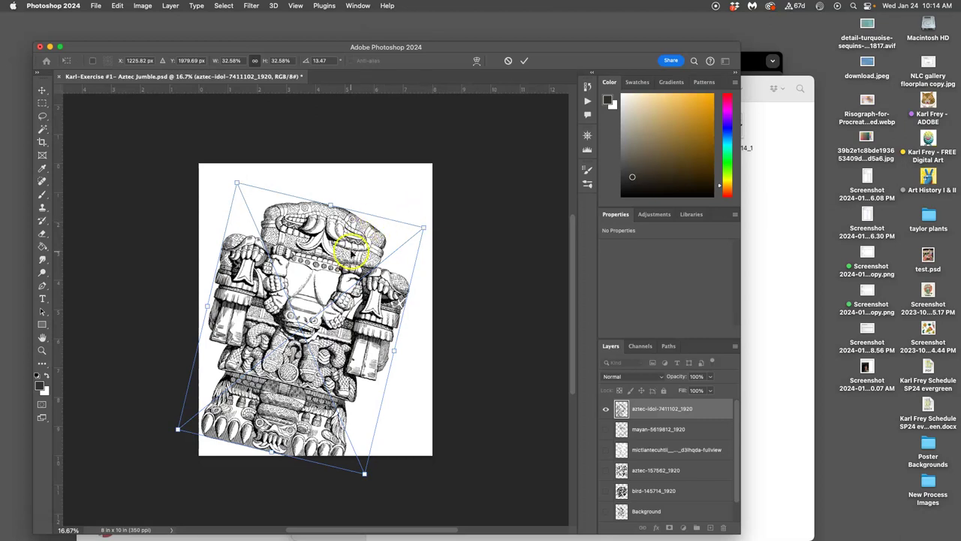
{"action": "left_click_drag", "start_coordinate": [350, 251], "coordinate": [366, 231]}
{"action": "mouse_move", "coordinate": [428, 210]}
{"action": "left_mouse_down"}
{"action": "mouse_move", "coordinate": [438, 208]}
{"action": "mouse_move", "coordinate": [410, 206]}
{"action": "mouse_move", "coordinate": [420, 202]}
{"action": "left_mouse_up"}
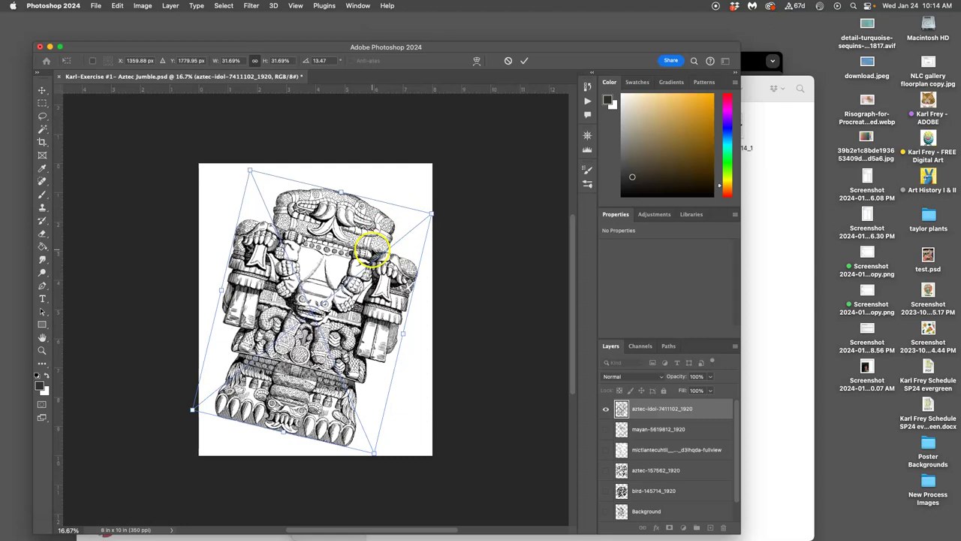
{"action": "left_click_drag", "start_coordinate": [371, 252], "coordinate": [374, 241]}
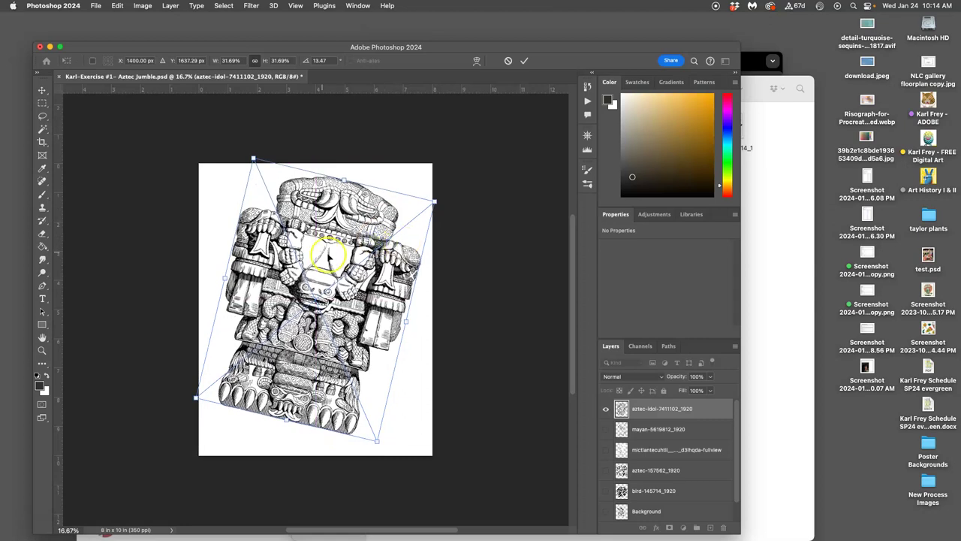
{"action": "key", "text": "Return"}
{"action": "key", "text": "e"}
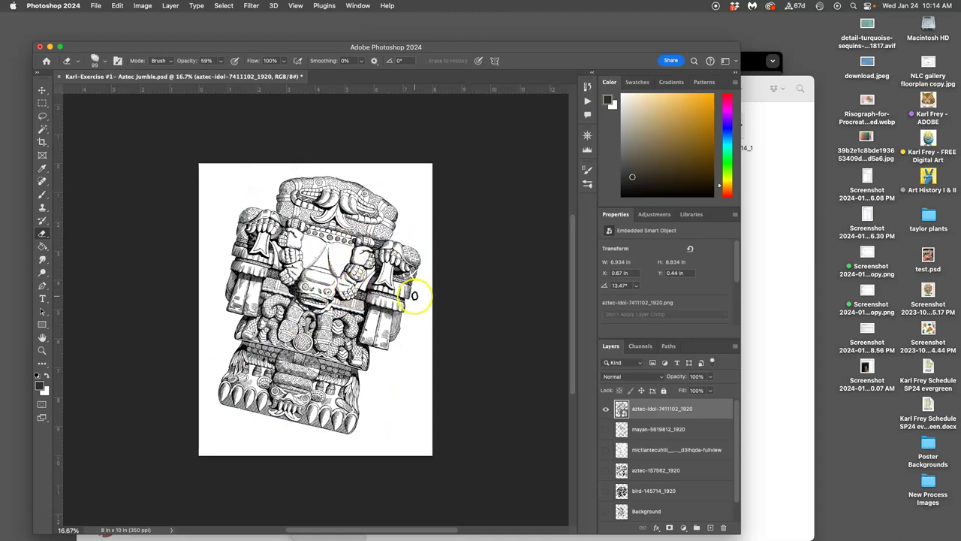
{"action": "left_click", "coordinate": [43, 118]}
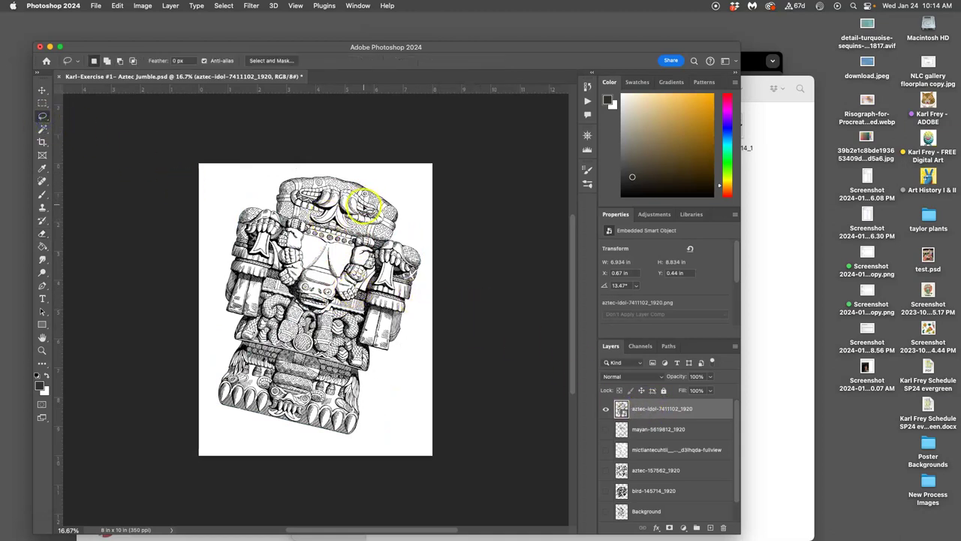
Step: Try erasing a lassoed area of the smart-object idol, dismiss the warning, and prepare to rasterize
{"action": "left_click_drag", "start_coordinate": [383, 230], "coordinate": [382, 222]}
{"action": "key", "text": "BackSpace"}
{"action": "left_click", "coordinate": [510, 208]}
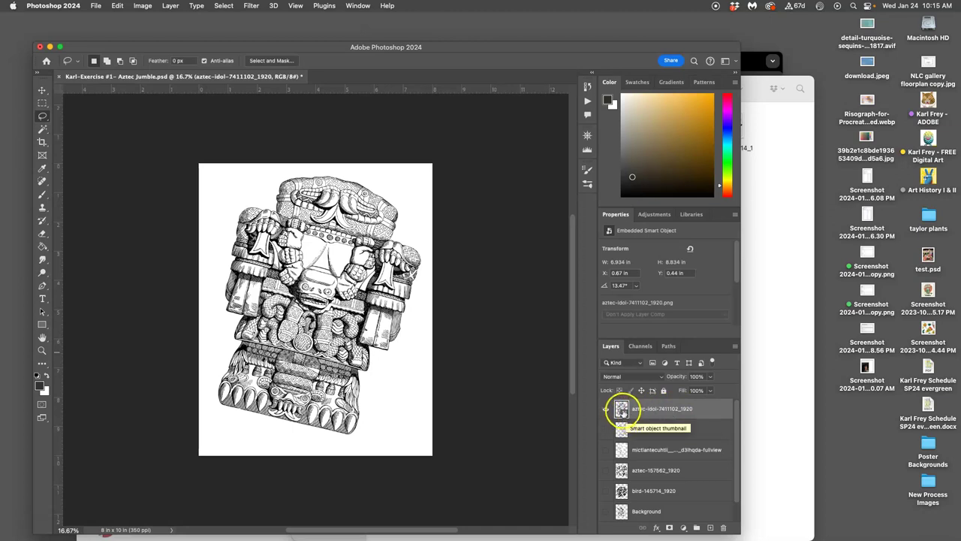
{"action": "right_click", "coordinate": [705, 409]}
{"action": "scroll", "coordinate": [734, 495], "scroll_direction": "down", "scroll_amount": 6}
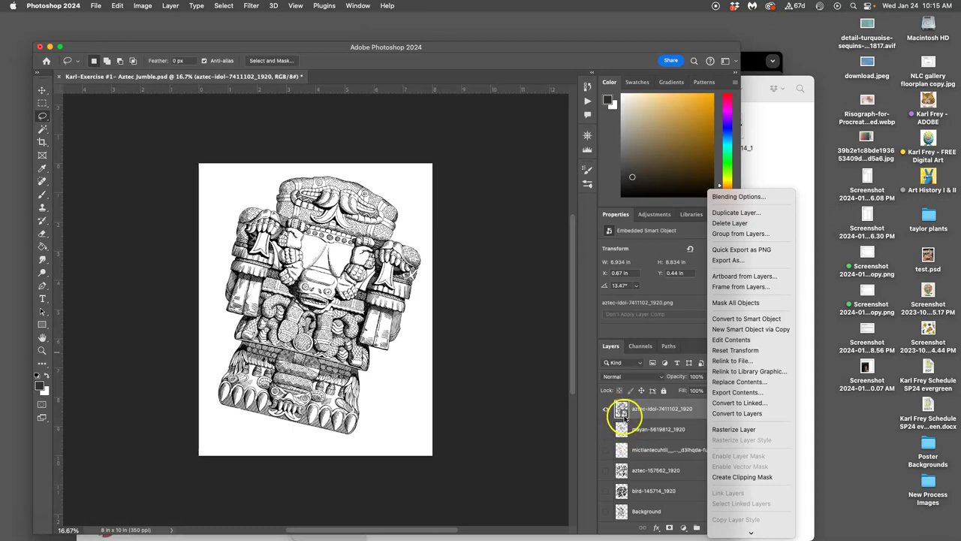
Step: Rasterize the idol layer and erase its lassoed right portion
{"action": "left_click", "coordinate": [717, 429]}
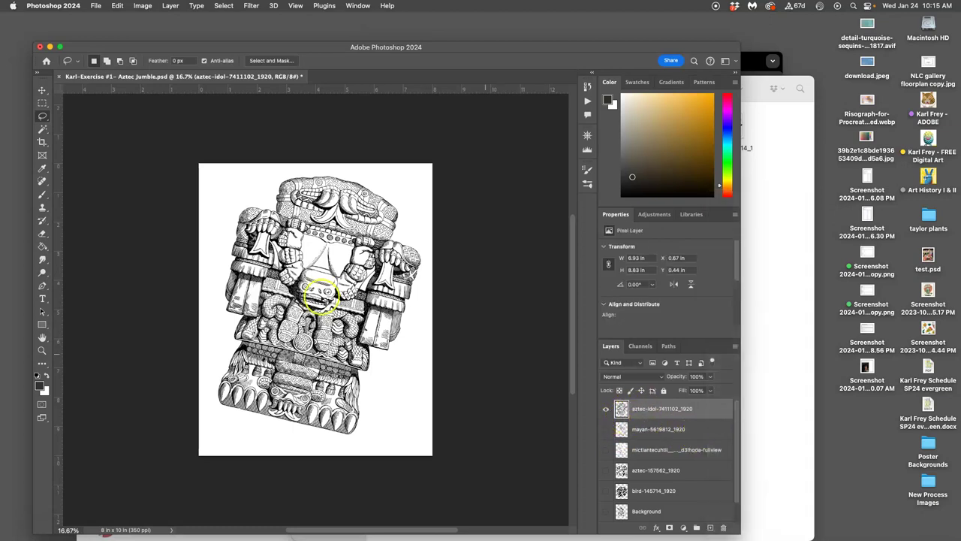
{"action": "left_click_drag", "start_coordinate": [404, 244], "coordinate": [378, 247]}
{"action": "mouse_move", "coordinate": [336, 373]}
{"action": "left_mouse_down"}
{"action": "mouse_move", "coordinate": [403, 442]}
{"action": "mouse_move", "coordinate": [460, 285]}
{"action": "left_mouse_up"}
{"action": "key", "text": "BackSpace"}
{"action": "key", "text": "super+d"}
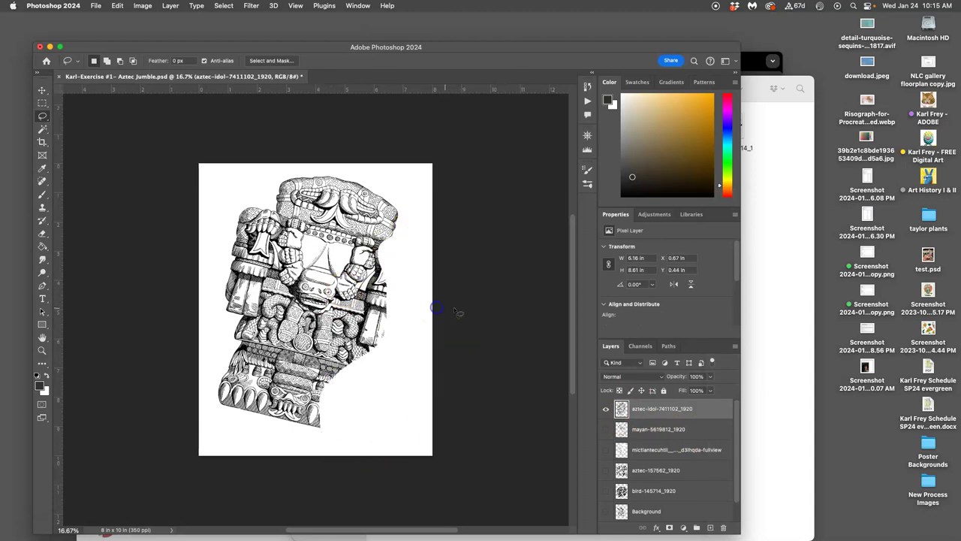
Step: Rotate the idol slightly, then warp it to bulge its left side and upper right
{"action": "left_click", "coordinate": [117, 6]}
{"action": "left_click", "coordinate": [142, 227]}
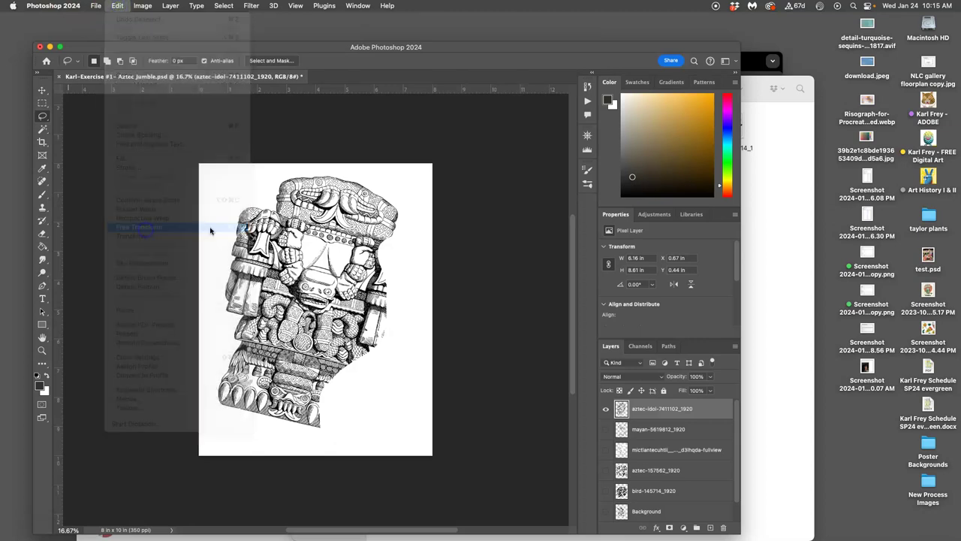
{"action": "left_click_drag", "start_coordinate": [413, 166], "coordinate": [401, 192]}
{"action": "right_click", "coordinate": [340, 244]}
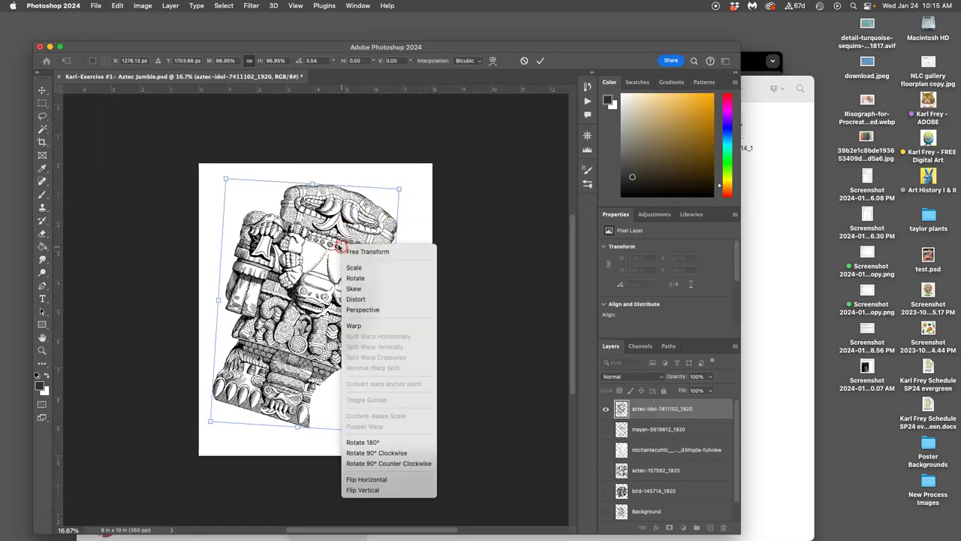
{"action": "left_click", "coordinate": [366, 326]}
{"action": "left_click_drag", "start_coordinate": [343, 342], "coordinate": [349, 361]}
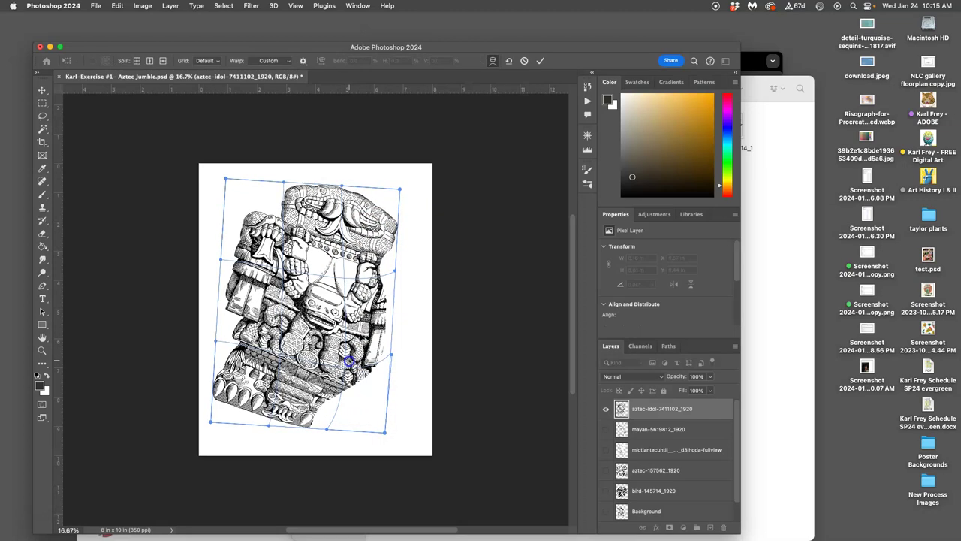
{"action": "left_click_drag", "start_coordinate": [381, 235], "coordinate": [399, 217]}
{"action": "left_click_drag", "start_coordinate": [267, 241], "coordinate": [251, 269]}
{"action": "left_click_drag", "start_coordinate": [228, 300], "coordinate": [217, 301]}
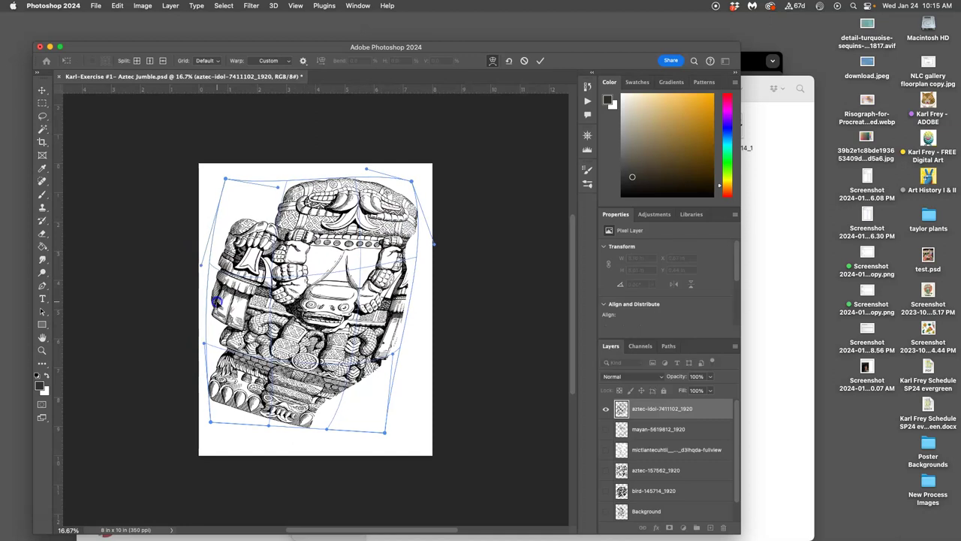
{"action": "key", "text": "Return"}
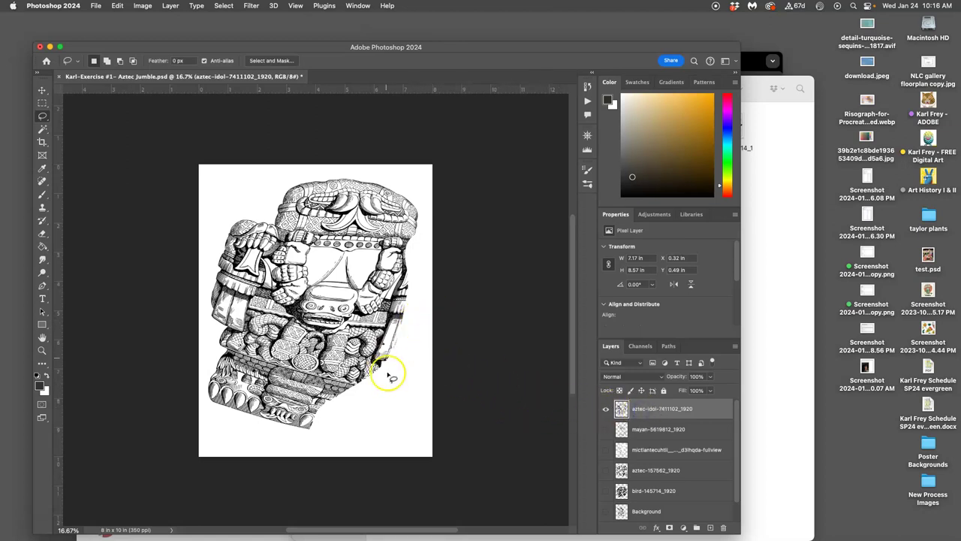
Step: Show the mictlantecuhtli, aztec and bird layers again, leaving the Background blend mode unchanged
{"action": "left_click", "coordinate": [606, 450]}
{"action": "left_click", "coordinate": [606, 470]}
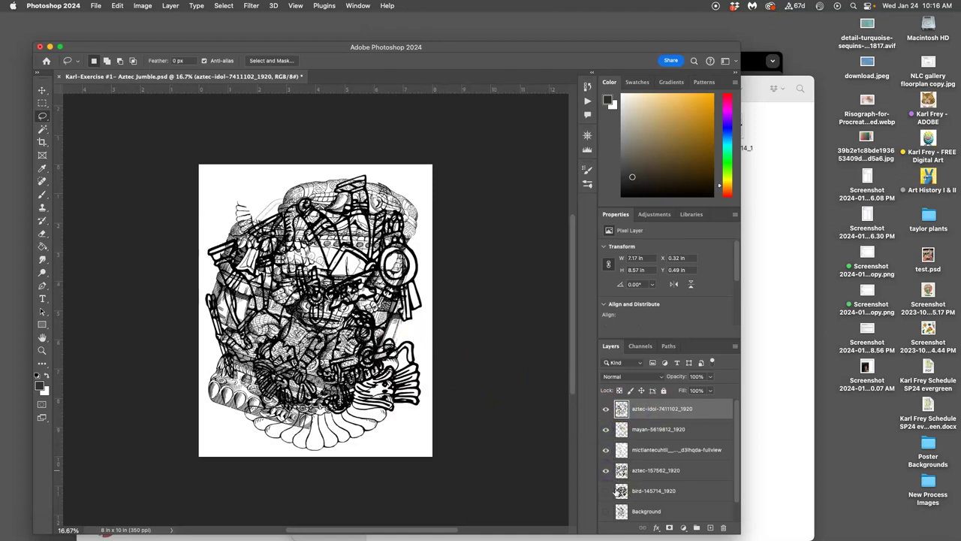
{"action": "left_click", "coordinate": [606, 492]}
{"action": "scroll", "coordinate": [642, 476], "scroll_direction": "down", "scroll_amount": 1}
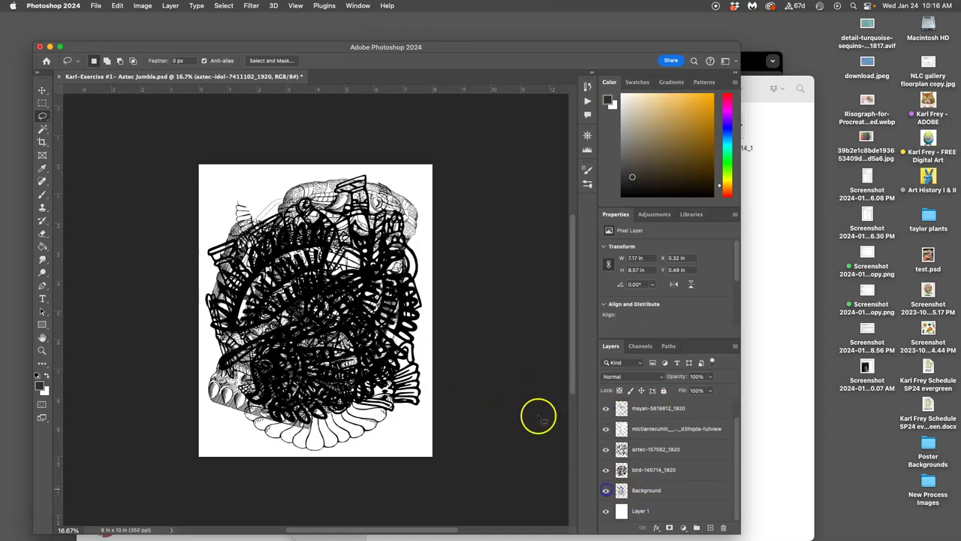
{"action": "left_click", "coordinate": [648, 489]}
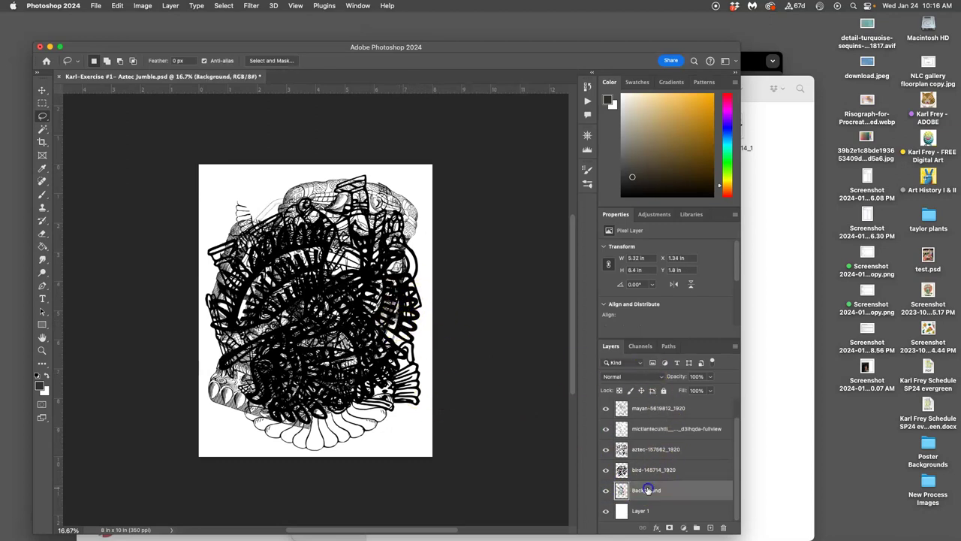
{"action": "left_click", "coordinate": [624, 378]}
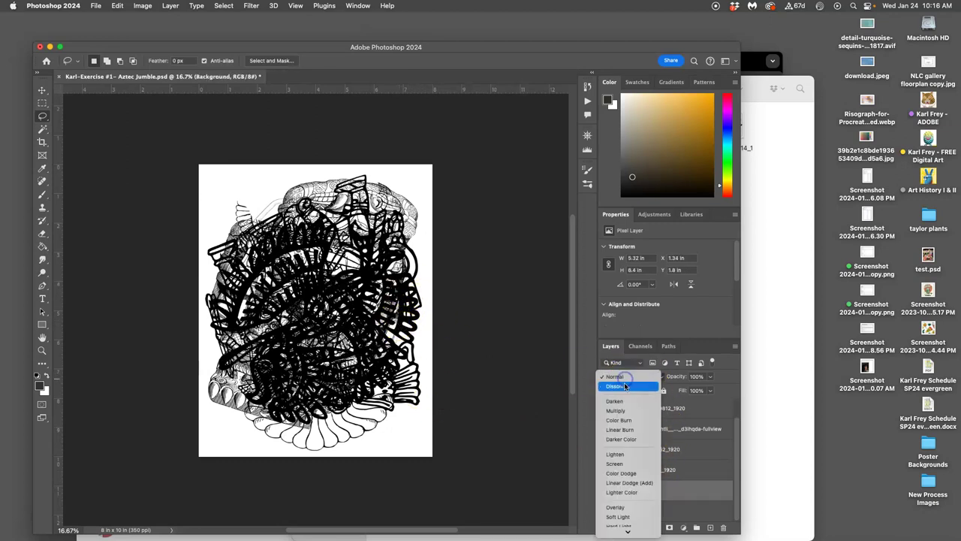
{"action": "left_click", "coordinate": [643, 457]}
Step: Set the bird, aztec-157562 and mictlantecuhtli layers to Multiply
{"action": "left_click", "coordinate": [643, 469]}
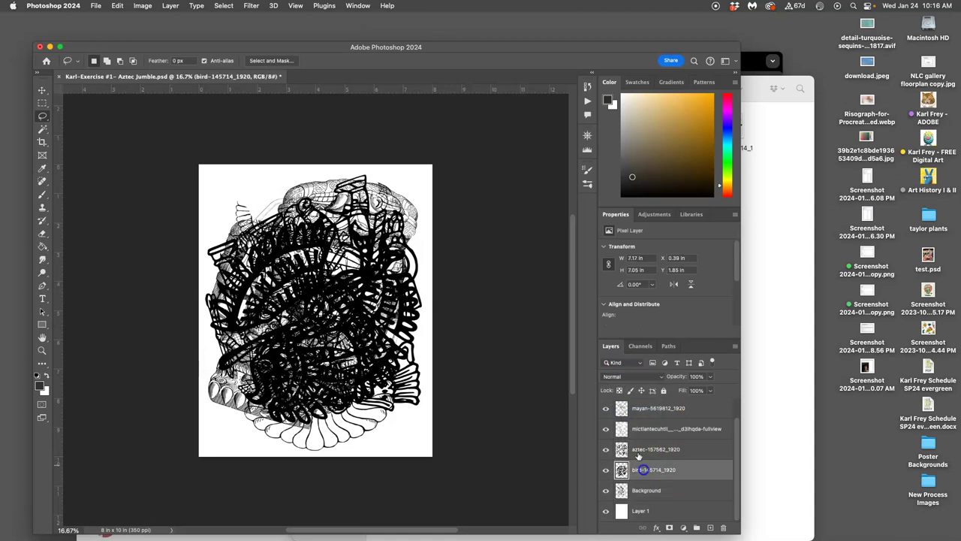
{"action": "left_click", "coordinate": [627, 378]}
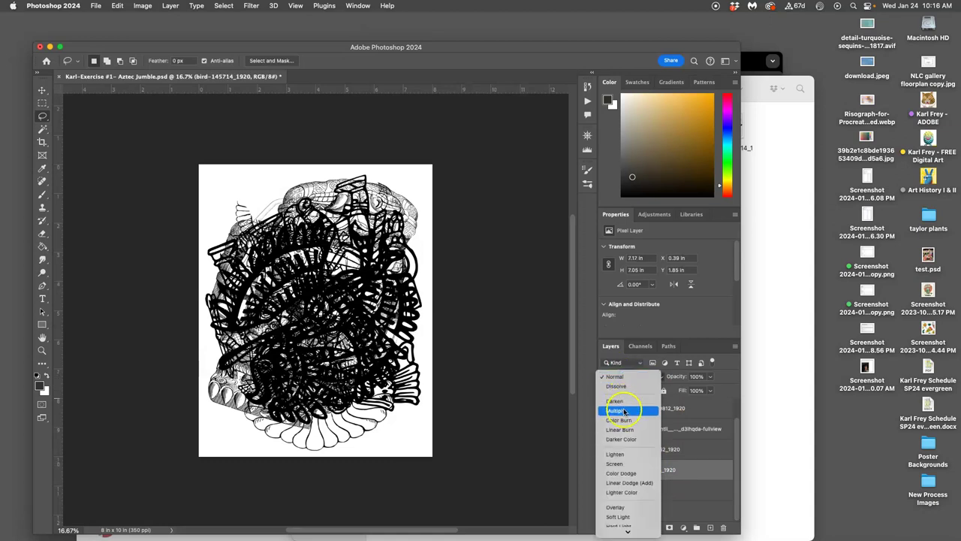
{"action": "left_click", "coordinate": [655, 451]}
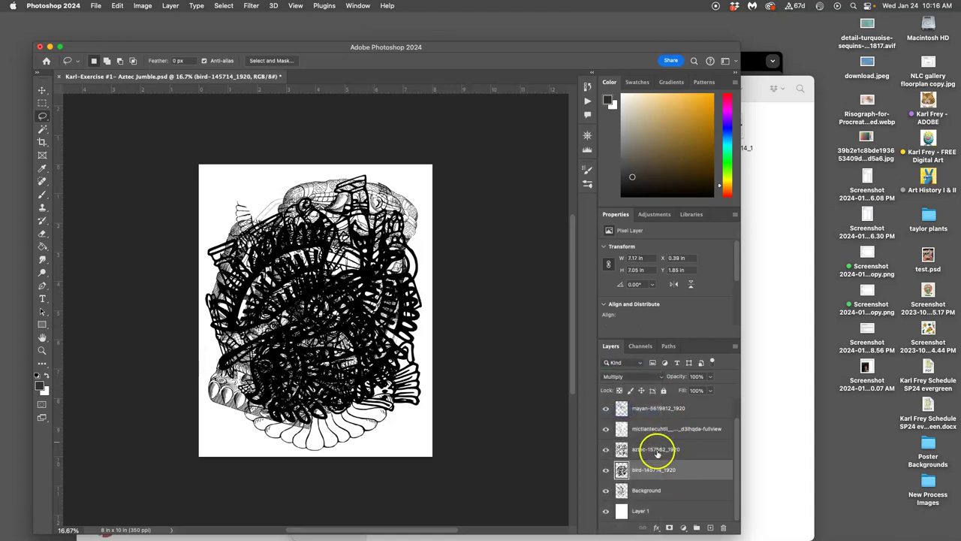
{"action": "left_click", "coordinate": [657, 449]}
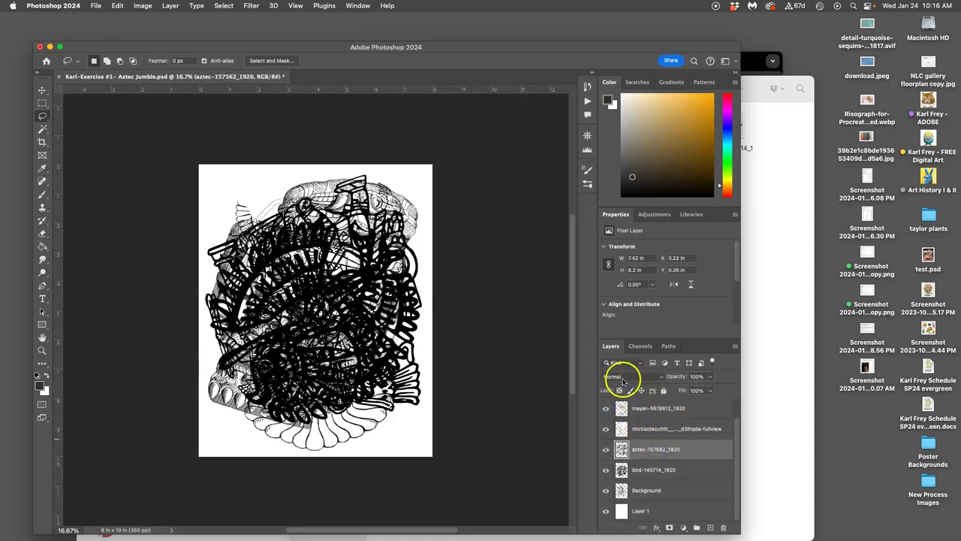
{"action": "left_click", "coordinate": [622, 380]}
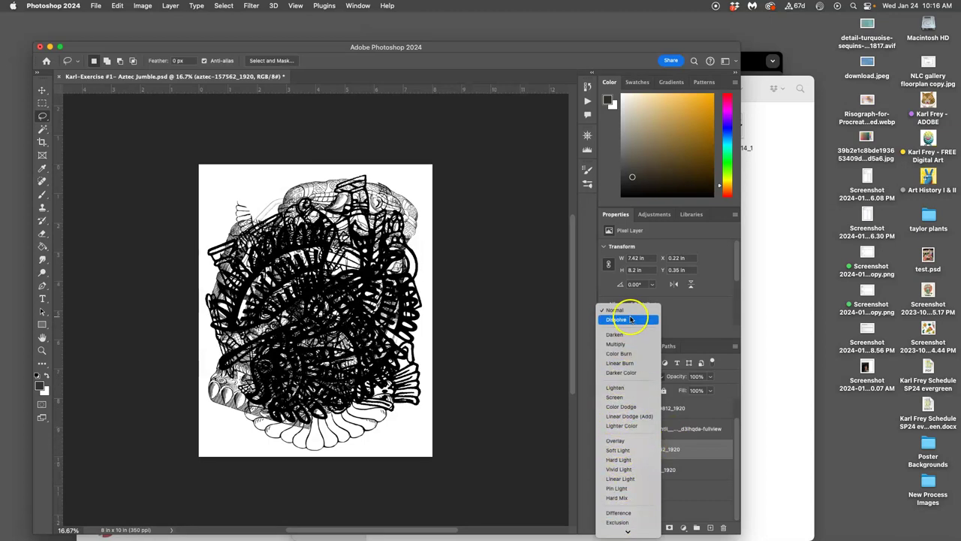
{"action": "left_click", "coordinate": [616, 343]}
{"action": "left_click", "coordinate": [649, 428]}
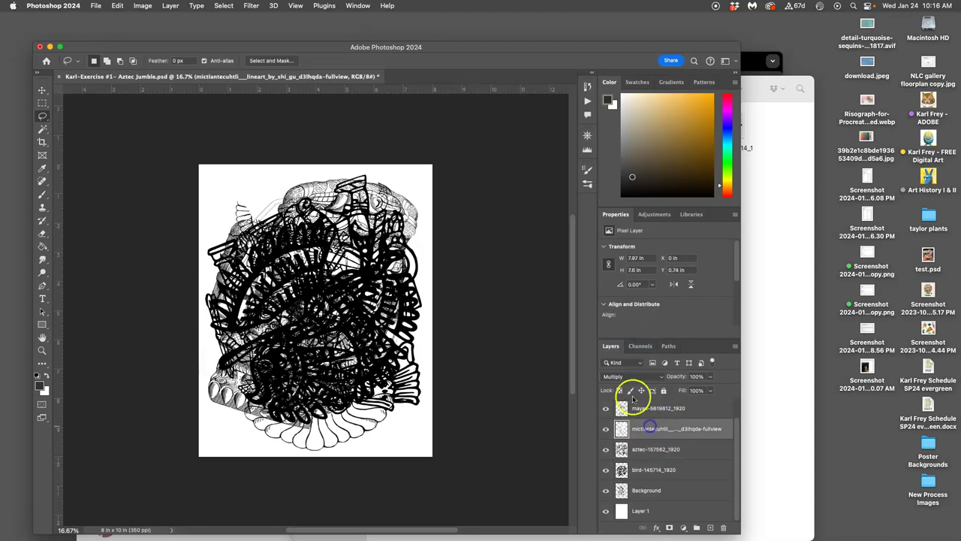
{"action": "left_click", "coordinate": [623, 379]}
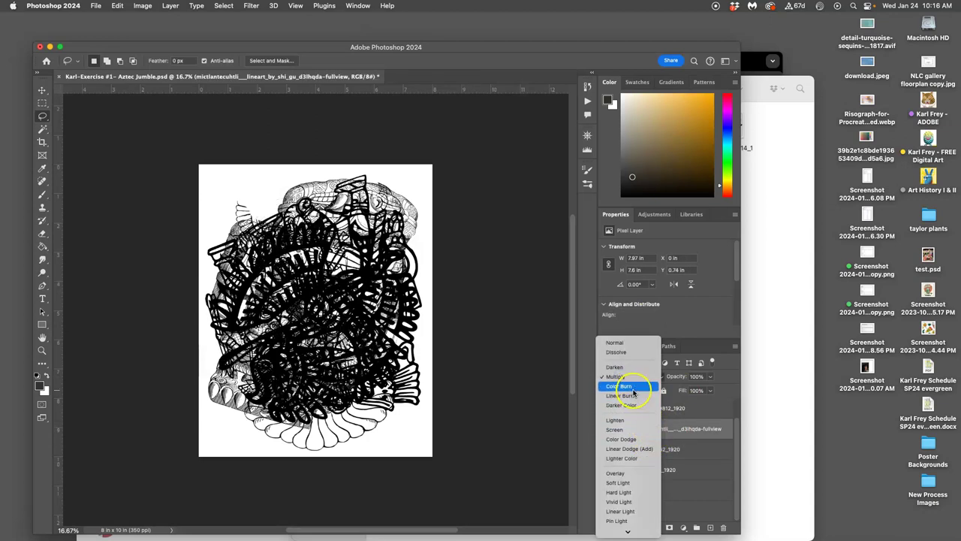
{"action": "left_click", "coordinate": [691, 421]}
Step: Set the mayan and aztec-idol layers to Multiply as well
{"action": "left_click", "coordinate": [657, 409]}
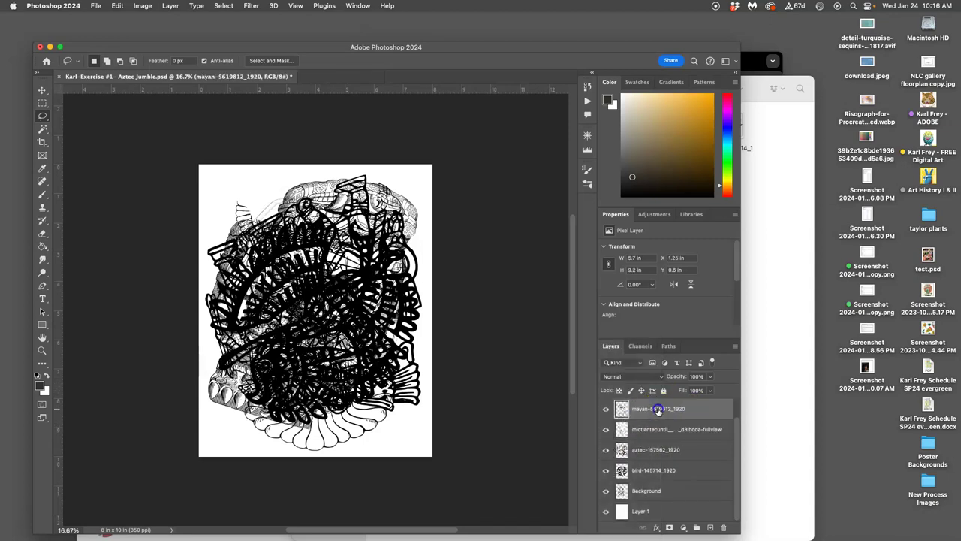
{"action": "left_click", "coordinate": [630, 379]}
{"action": "left_click", "coordinate": [635, 410]}
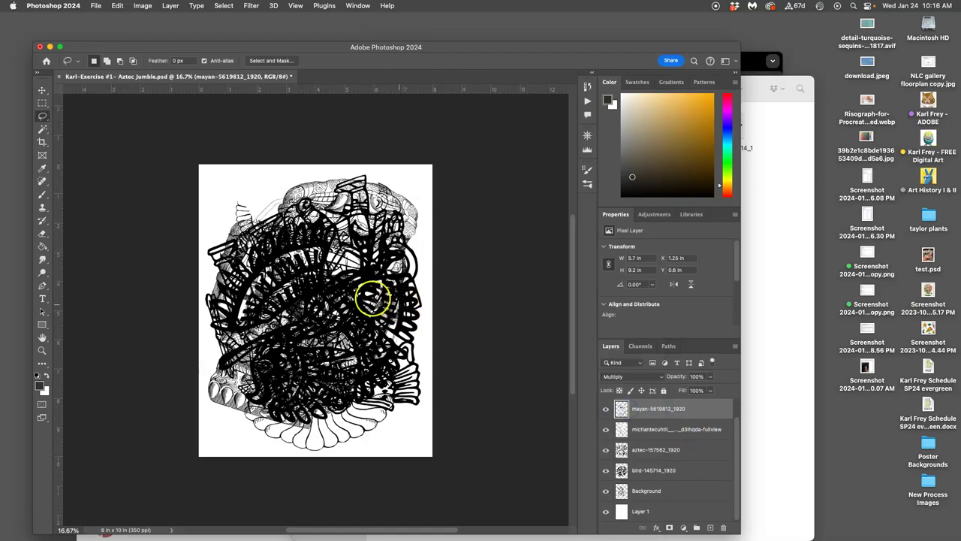
{"action": "key", "text": "super+equal"}
{"action": "key", "text": "super+equal"}
{"action": "key", "text": "super+equal"}
{"action": "key", "text": "super+equal"}
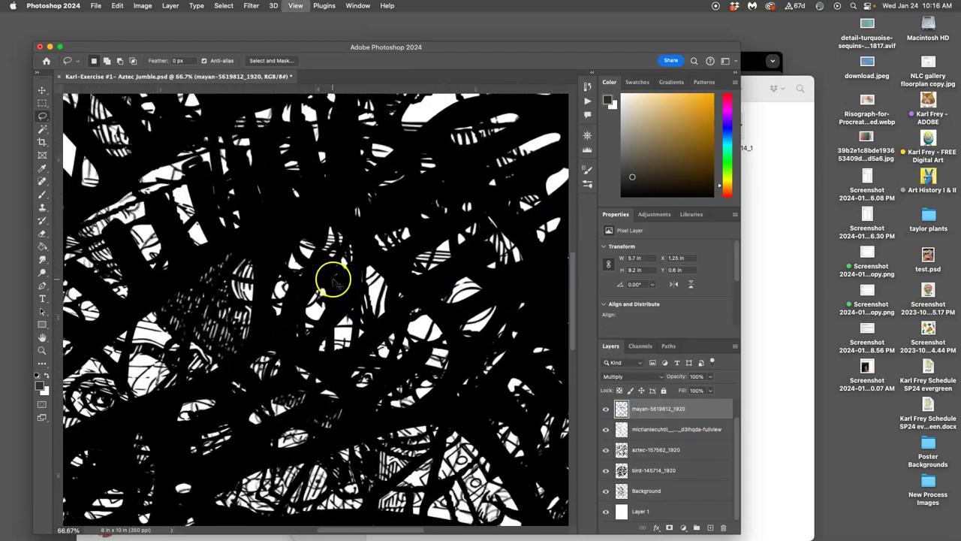
{"action": "key", "text": "super+minus"}
{"action": "key", "text": "super+minus"}
{"action": "key", "text": "super+minus"}
{"action": "key", "text": "super+minus"}
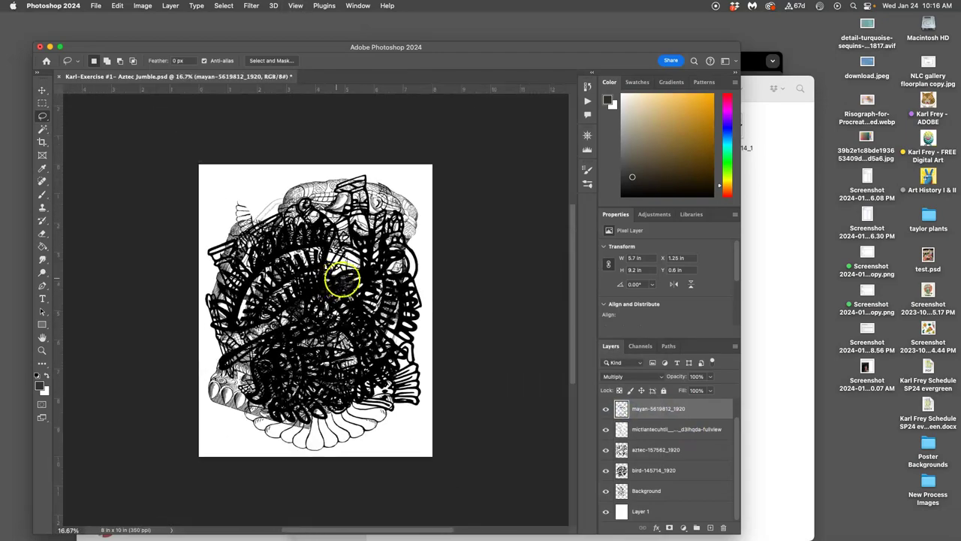
{"action": "scroll", "coordinate": [658, 443], "scroll_direction": "up", "scroll_amount": 1}
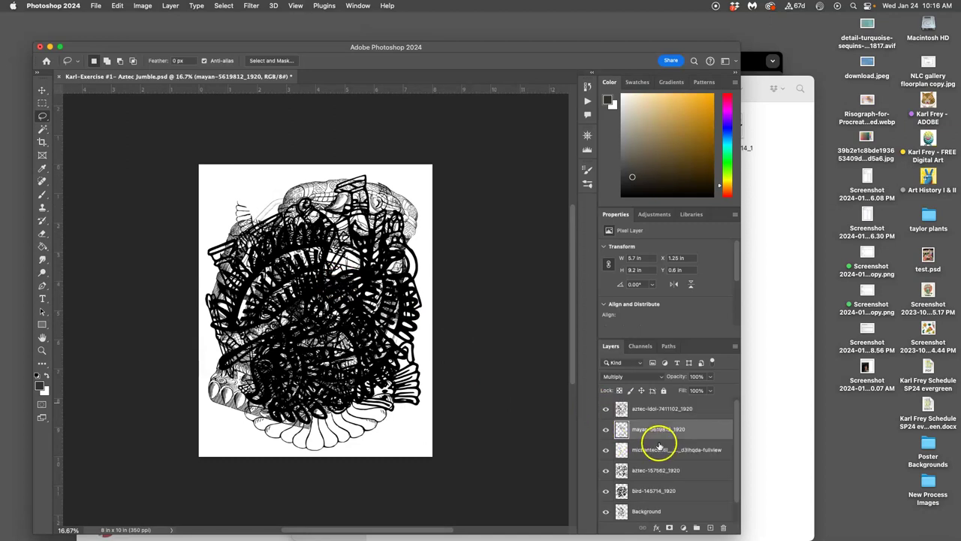
{"action": "left_click", "coordinate": [639, 409]}
{"action": "left_click", "coordinate": [623, 376]}
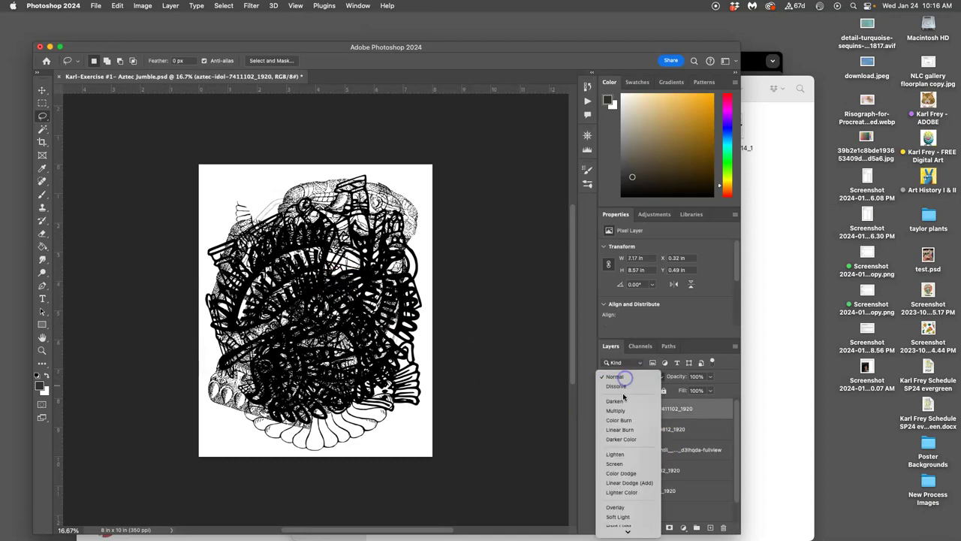
{"action": "left_click", "coordinate": [616, 410]}
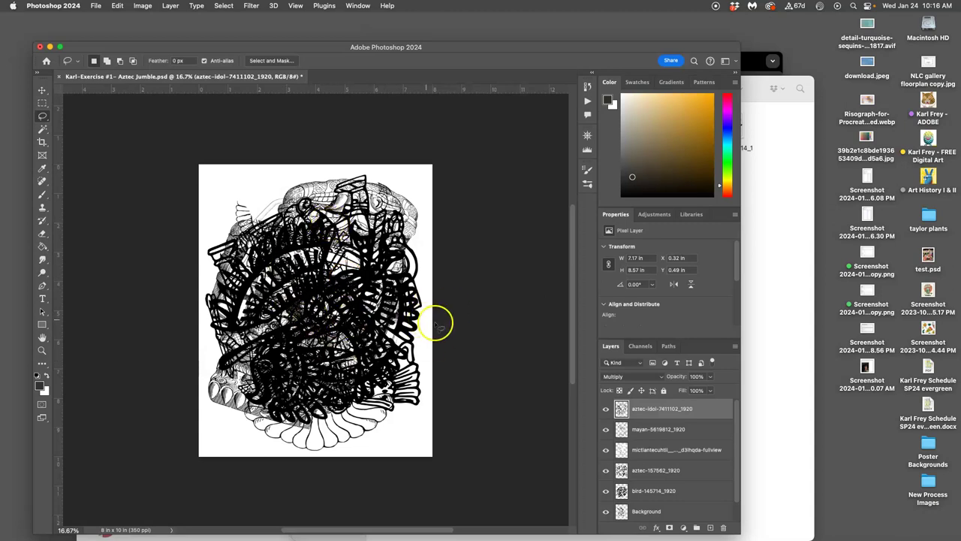
Step: Hide the idol, mayan, mictlantecuhtli, aztec and bird layers and select the Background layer
{"action": "left_click", "coordinate": [606, 408]}
{"action": "left_click", "coordinate": [606, 429]}
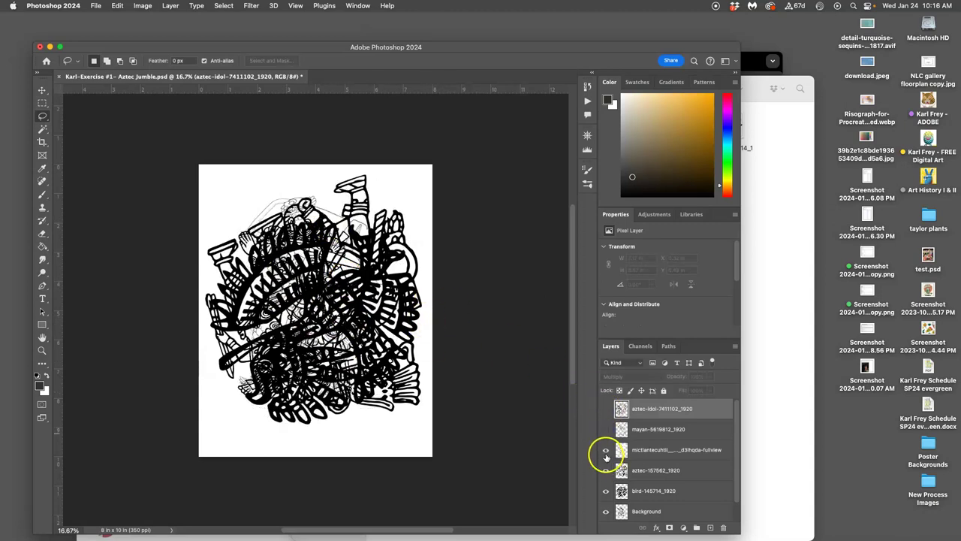
{"action": "left_click", "coordinate": [606, 450]}
{"action": "left_click", "coordinate": [606, 471]}
{"action": "left_click", "coordinate": [606, 490]}
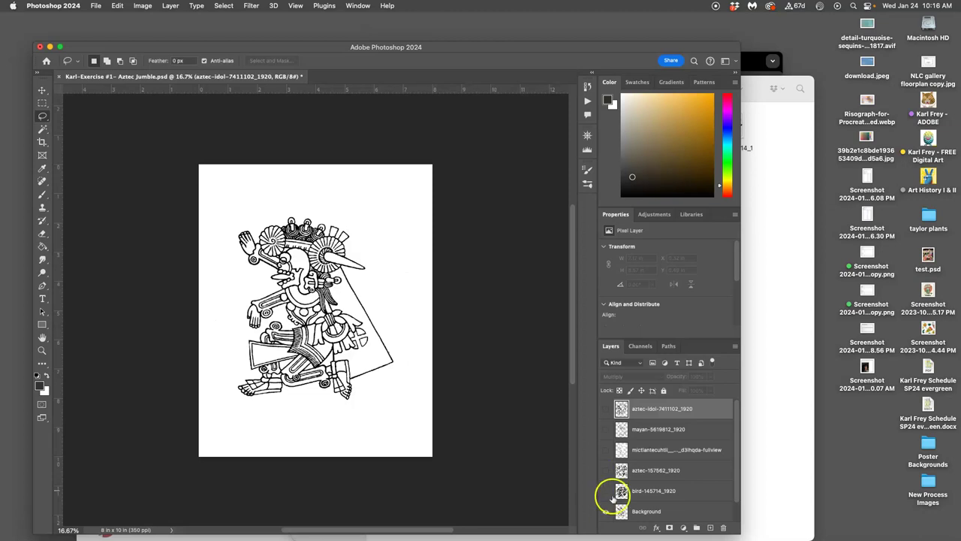
{"action": "scroll", "coordinate": [611, 494], "scroll_direction": "down", "scroll_amount": 1}
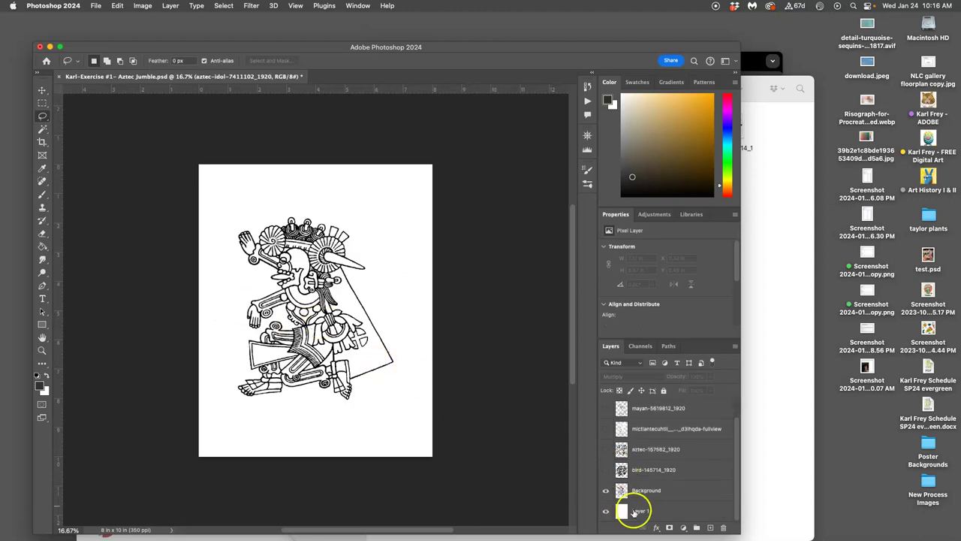
{"action": "left_click", "coordinate": [640, 490]}
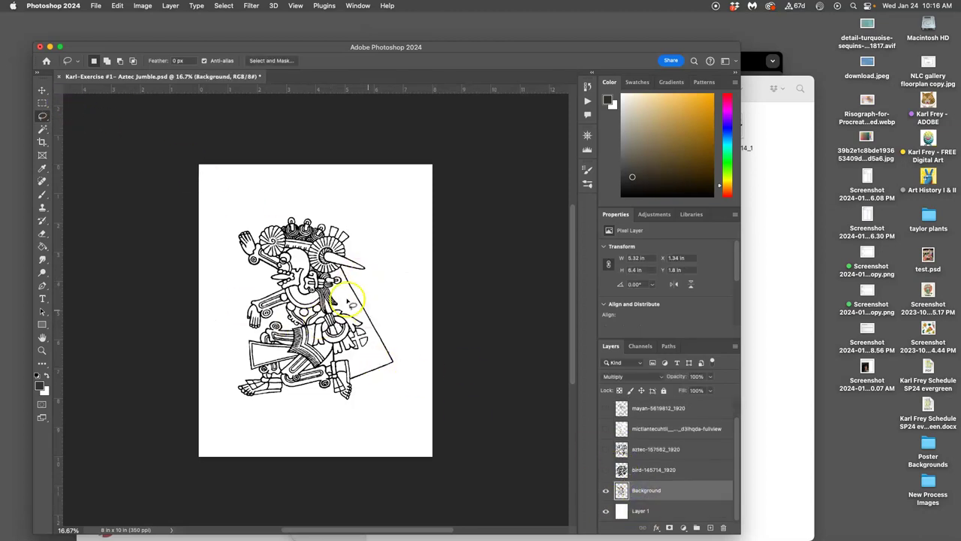
{"action": "left_click", "coordinate": [606, 408]}
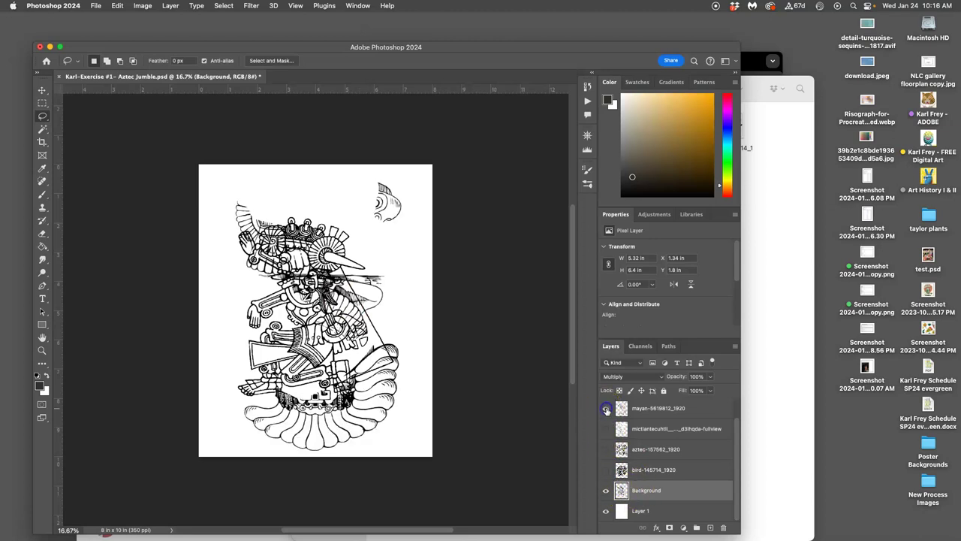
{"action": "left_click", "coordinate": [606, 407]}
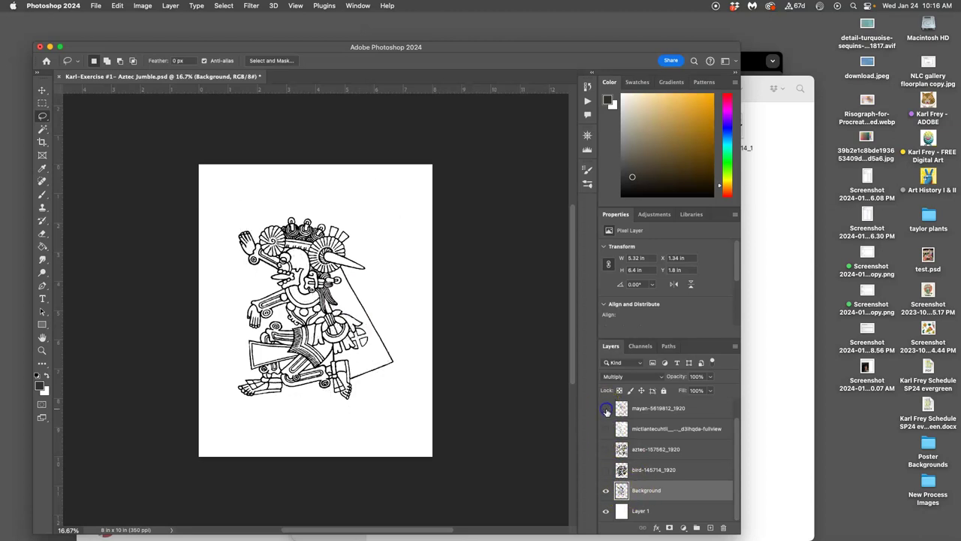
Step: Lasso and erase the Background drawing's middle section and its stray lower-left scrap
{"action": "left_click", "coordinate": [57, 120]}
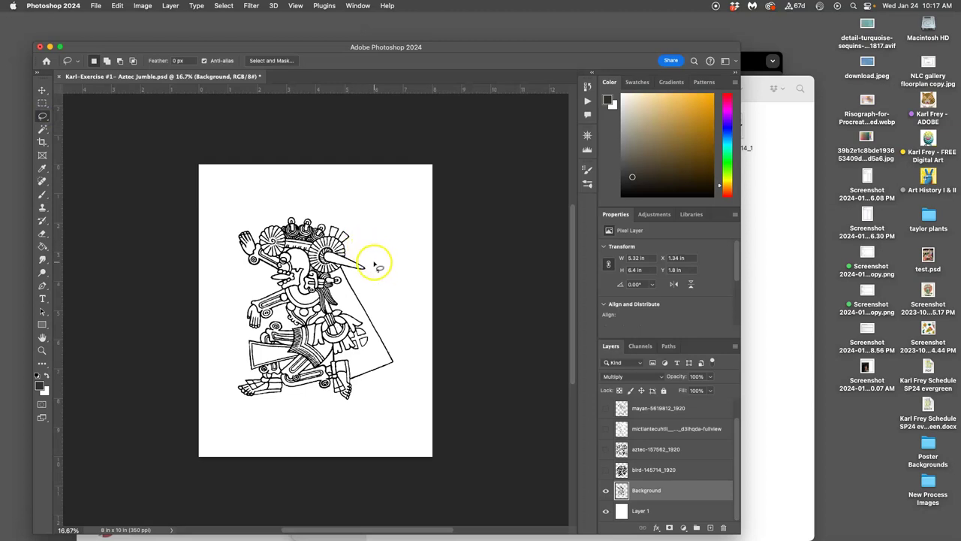
{"action": "mouse_move", "coordinate": [357, 377]}
{"action": "left_mouse_down"}
{"action": "mouse_move", "coordinate": [428, 357]}
{"action": "mouse_move", "coordinate": [423, 319]}
{"action": "left_mouse_up"}
{"action": "key", "text": "Delete"}
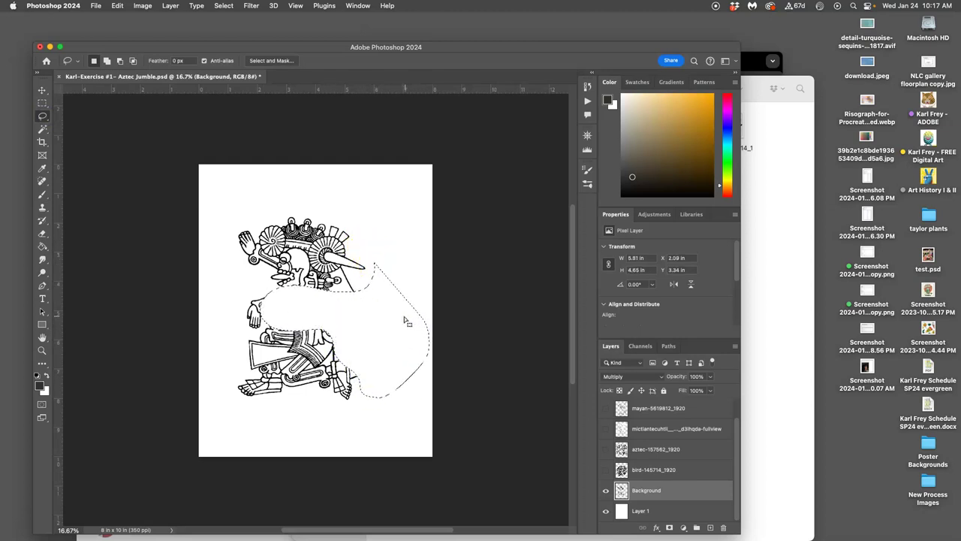
{"action": "left_click", "coordinate": [308, 392]}
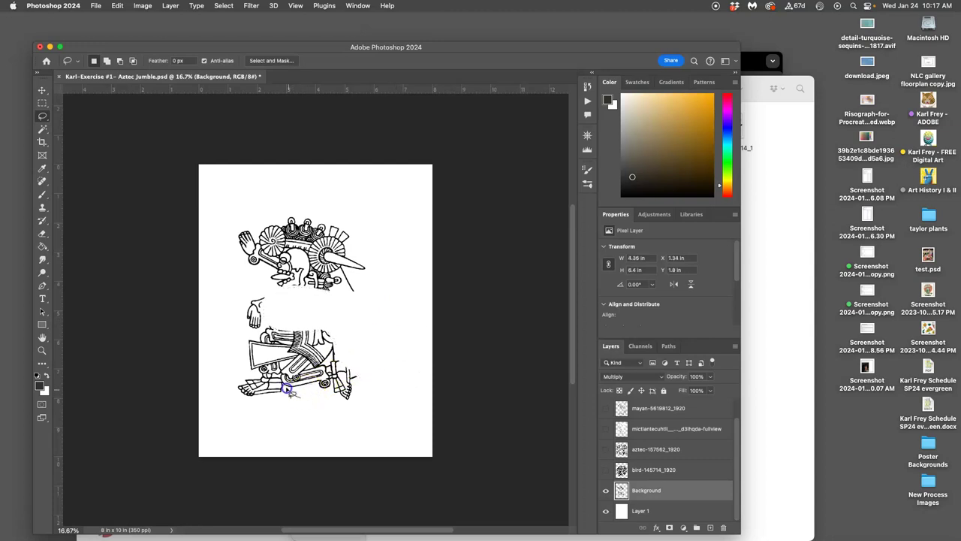
{"action": "mouse_move", "coordinate": [255, 371]}
{"action": "left_mouse_down"}
{"action": "mouse_move", "coordinate": [232, 409]}
{"action": "mouse_move", "coordinate": [305, 412]}
{"action": "left_mouse_up"}
{"action": "key", "text": "Delete"}
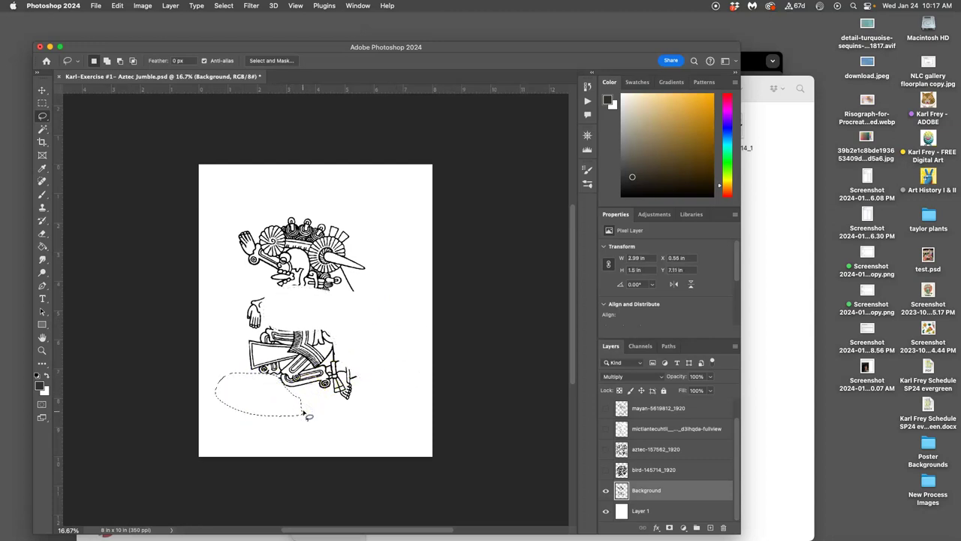
{"action": "left_click", "coordinate": [398, 349]}
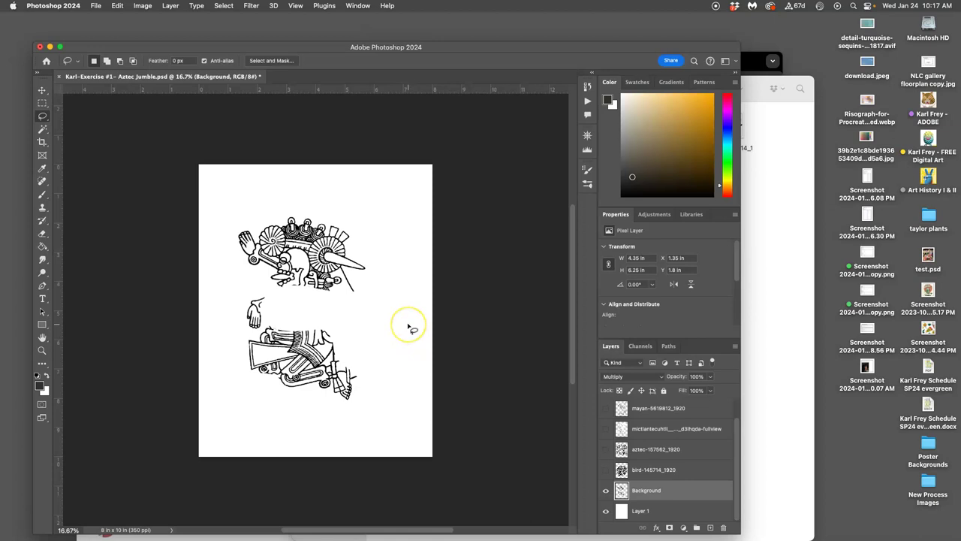
{"action": "key", "text": "ctrl+t"}
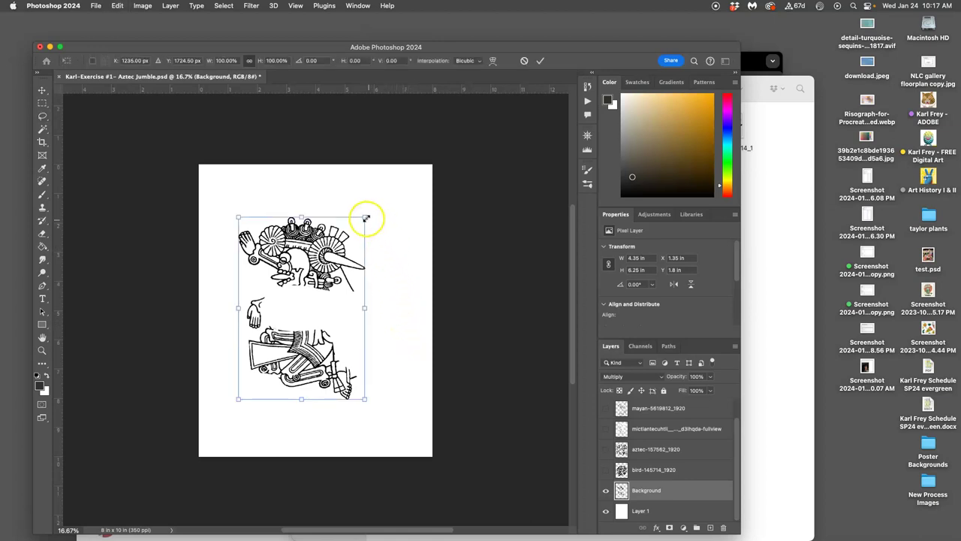
Step: Enlarge and flip the Background figures, then warp the mesh so they bend across the page
{"action": "left_click_drag", "start_coordinate": [368, 214], "coordinate": [291, 413]}
{"action": "right_click", "coordinate": [364, 336]}
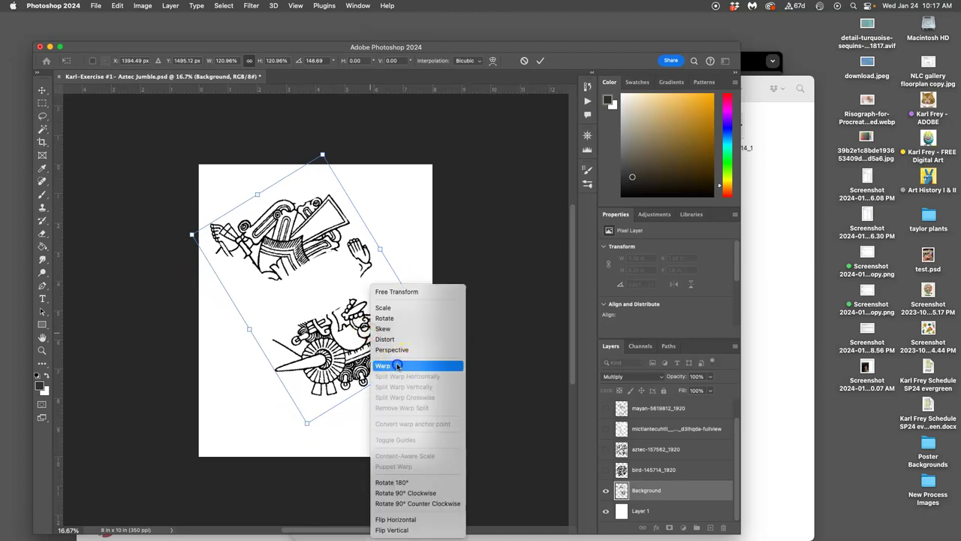
{"action": "left_click", "coordinate": [396, 364]}
{"action": "left_click_drag", "start_coordinate": [330, 353], "coordinate": [260, 399]}
{"action": "left_click", "coordinate": [310, 287]}
{"action": "left_click_drag", "start_coordinate": [289, 249], "coordinate": [332, 198]}
{"action": "left_click_drag", "start_coordinate": [215, 229], "coordinate": [239, 183]}
{"action": "left_click_drag", "start_coordinate": [290, 268], "coordinate": [301, 277]}
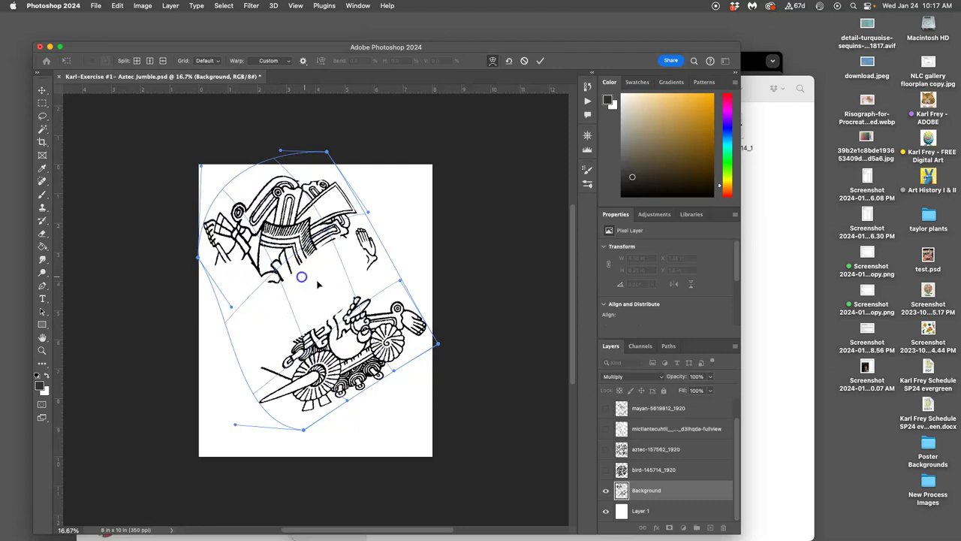
{"action": "left_click", "coordinate": [389, 365]}
{"action": "left_click_drag", "start_coordinate": [389, 366], "coordinate": [385, 404]}
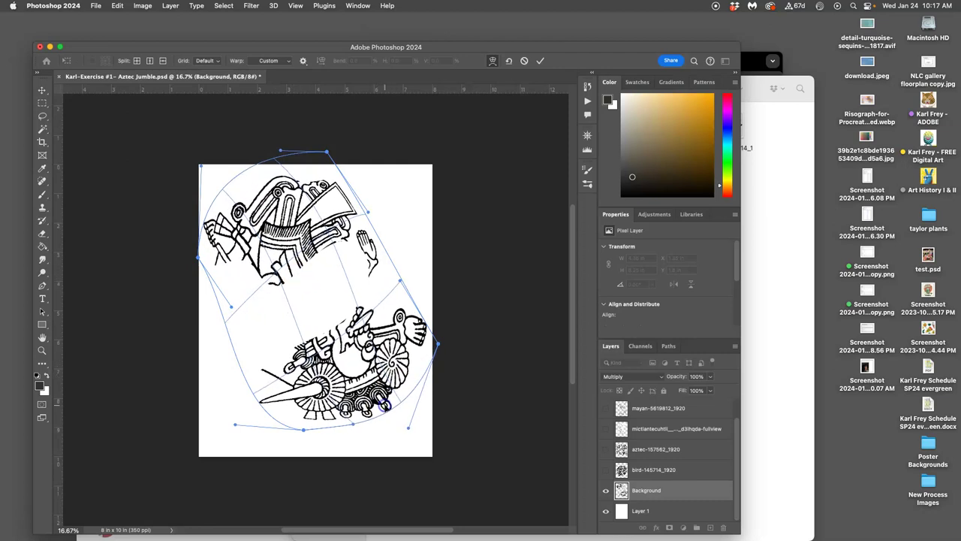
{"action": "key", "text": "Return"}
{"action": "key", "text": "l"}
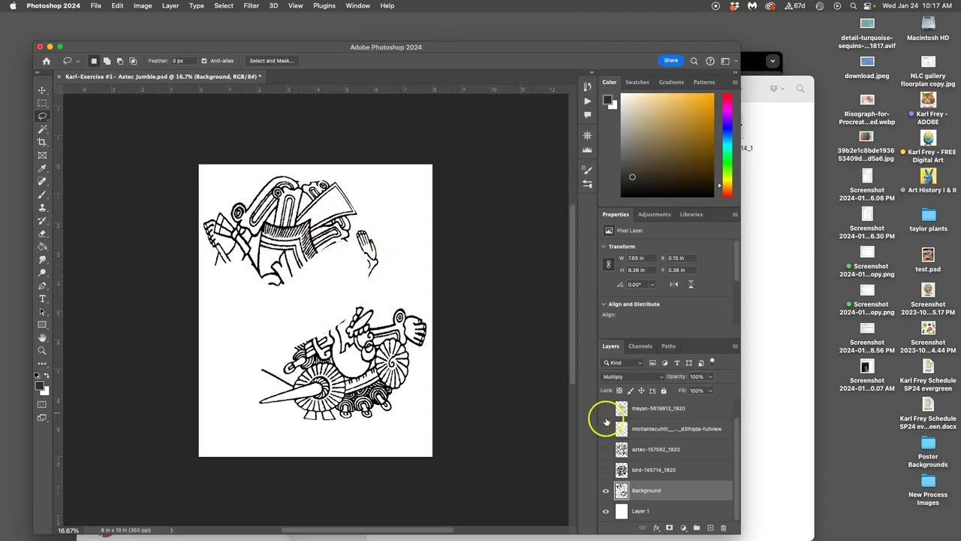
Step: Show and select the bird-145714_1920 layer, then erase the bird's head
{"action": "left_click", "coordinate": [606, 473]}
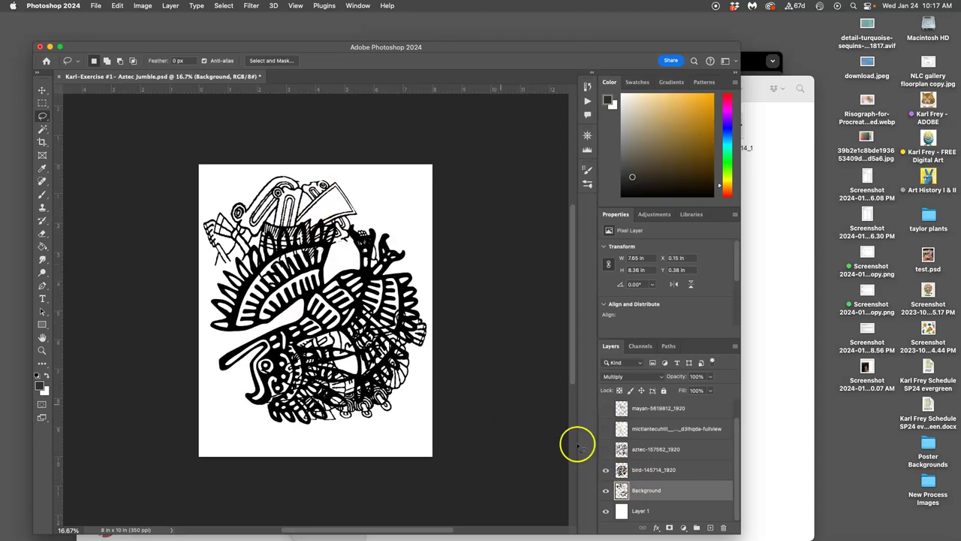
{"action": "left_click", "coordinate": [664, 471]}
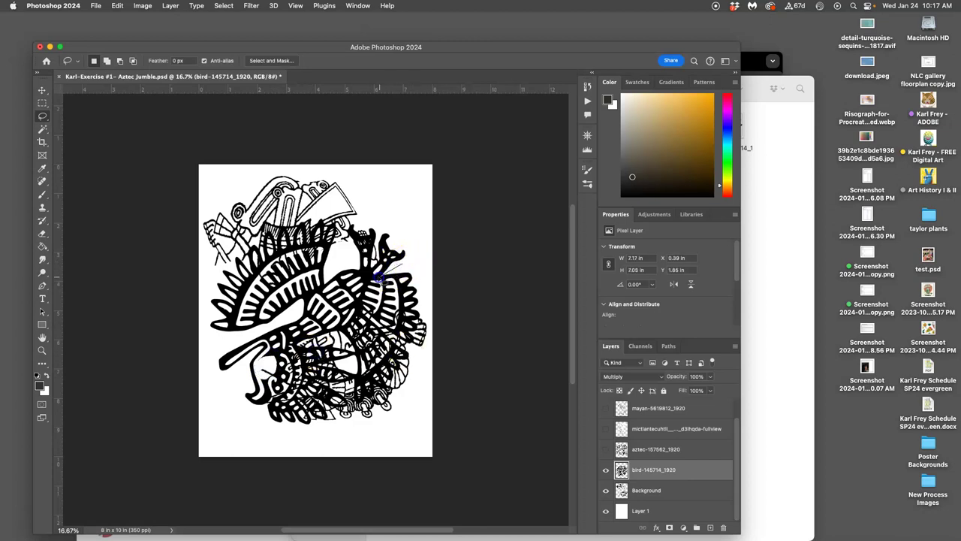
{"action": "mouse_move", "coordinate": [349, 220]}
{"action": "left_mouse_down"}
{"action": "mouse_move", "coordinate": [388, 218]}
{"action": "mouse_move", "coordinate": [414, 263]}
{"action": "left_mouse_up"}
{"action": "key", "text": "Delete"}
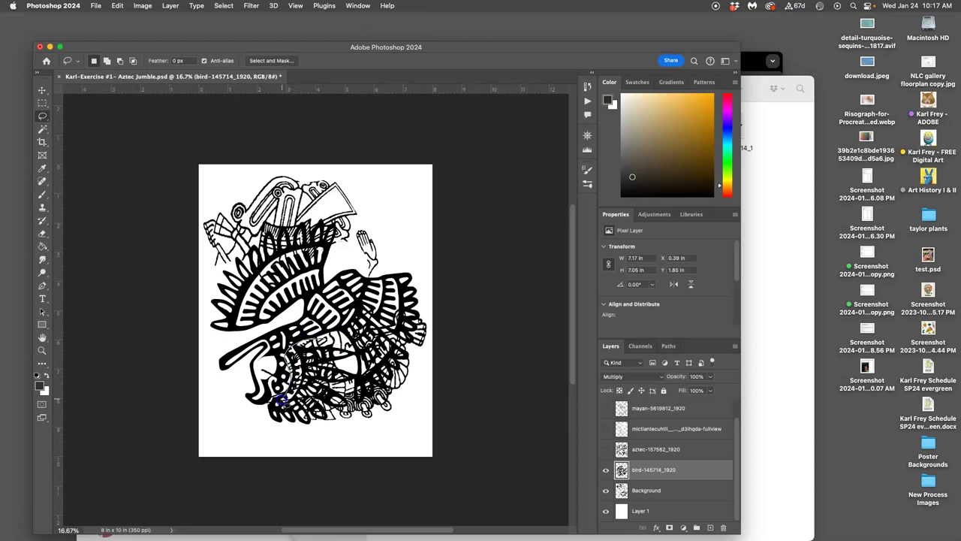
Step: Erase the bird's lower-left artwork and its crown area
{"action": "mouse_move", "coordinate": [275, 421]}
{"action": "left_mouse_down"}
{"action": "mouse_move", "coordinate": [295, 402]}
{"action": "mouse_move", "coordinate": [317, 426]}
{"action": "left_mouse_up"}
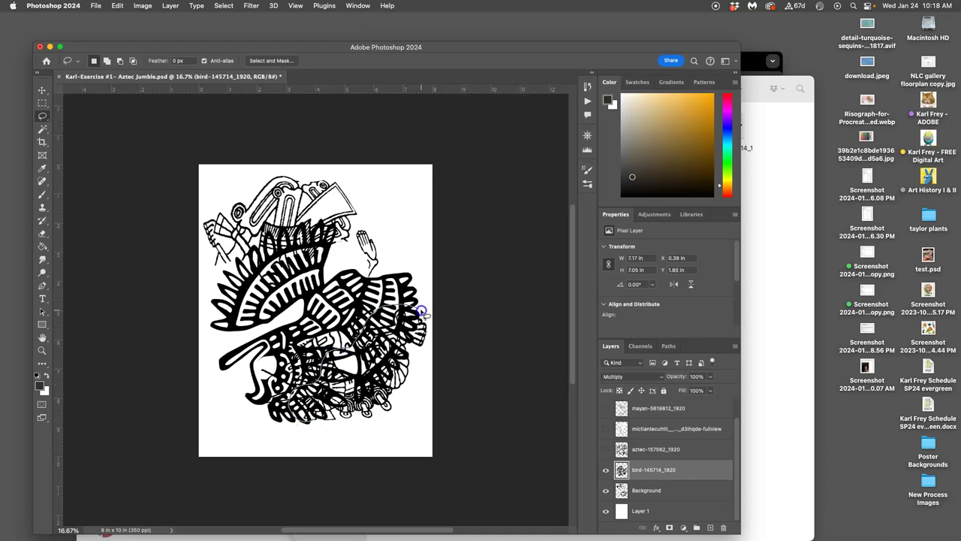
{"action": "mouse_move", "coordinate": [420, 310]}
{"action": "left_mouse_down"}
{"action": "mouse_move", "coordinate": [436, 326]}
{"action": "mouse_move", "coordinate": [417, 402]}
{"action": "mouse_move", "coordinate": [349, 448]}
{"action": "mouse_move", "coordinate": [309, 451]}
{"action": "left_mouse_up"}
{"action": "key", "text": "Delete"}
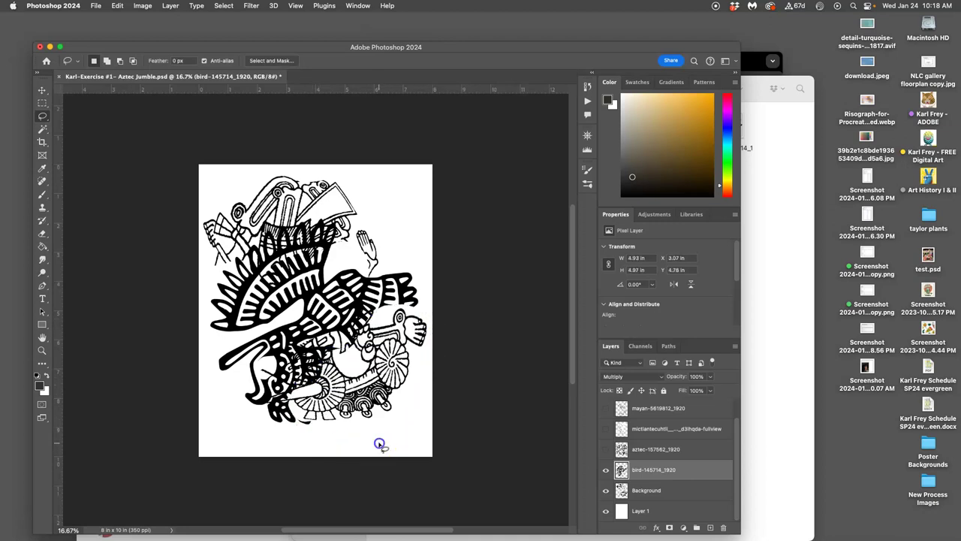
{"action": "left_click", "coordinate": [379, 444]}
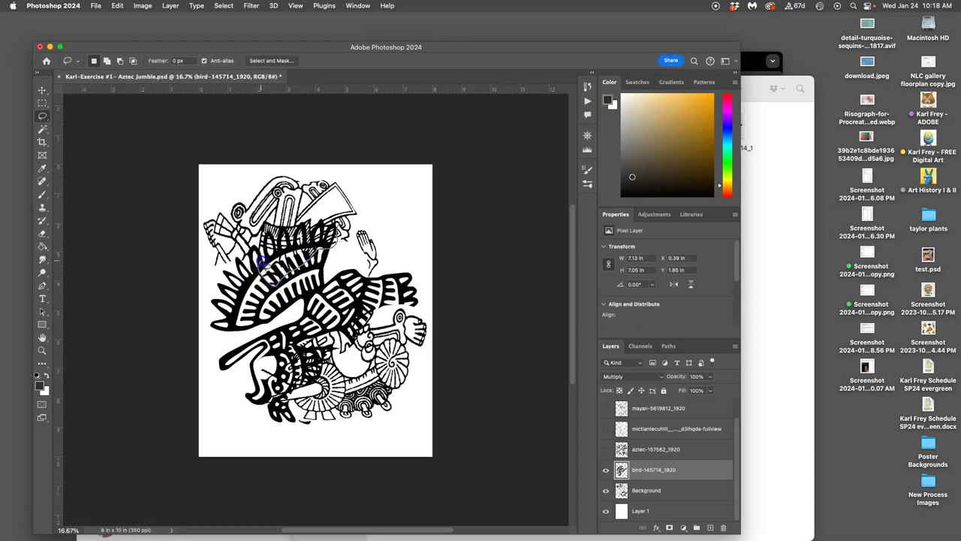
{"action": "left_click_drag", "start_coordinate": [257, 259], "coordinate": [386, 188]}
{"action": "key", "text": "Delete"}
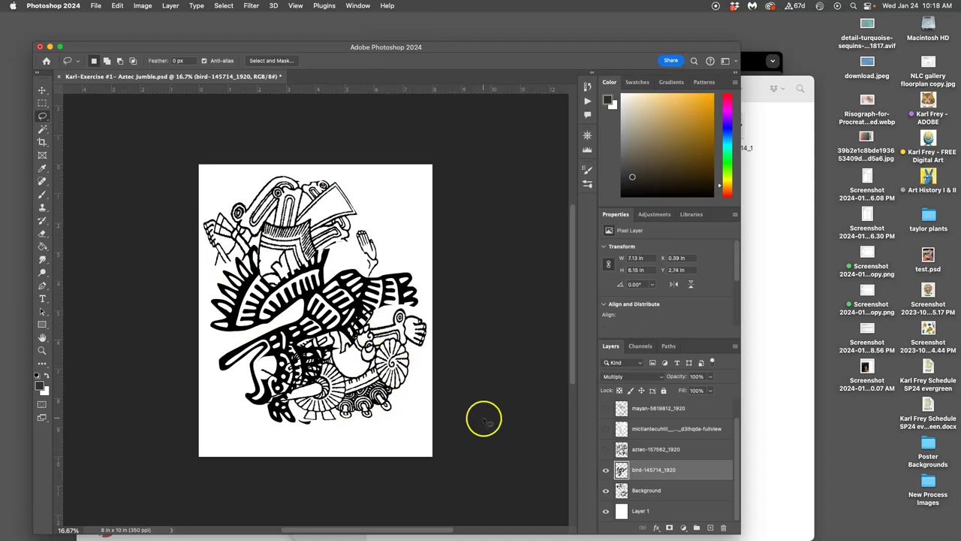
Step: Show only the aztec-157562_1920 layer, hiding bird and Background, and make it active
{"action": "left_click", "coordinate": [606, 450]}
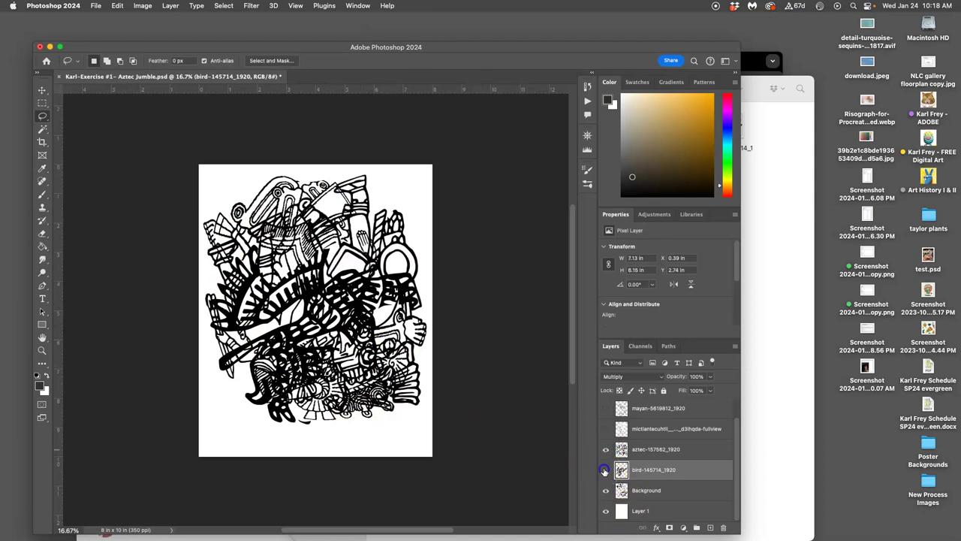
{"action": "left_click", "coordinate": [606, 470]}
{"action": "left_click", "coordinate": [606, 490]}
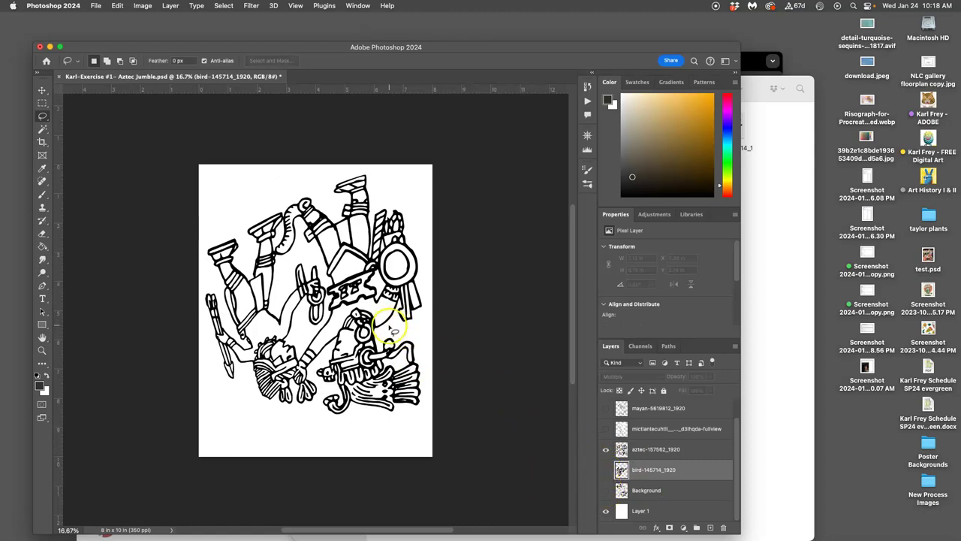
{"action": "left_click", "coordinate": [368, 304]}
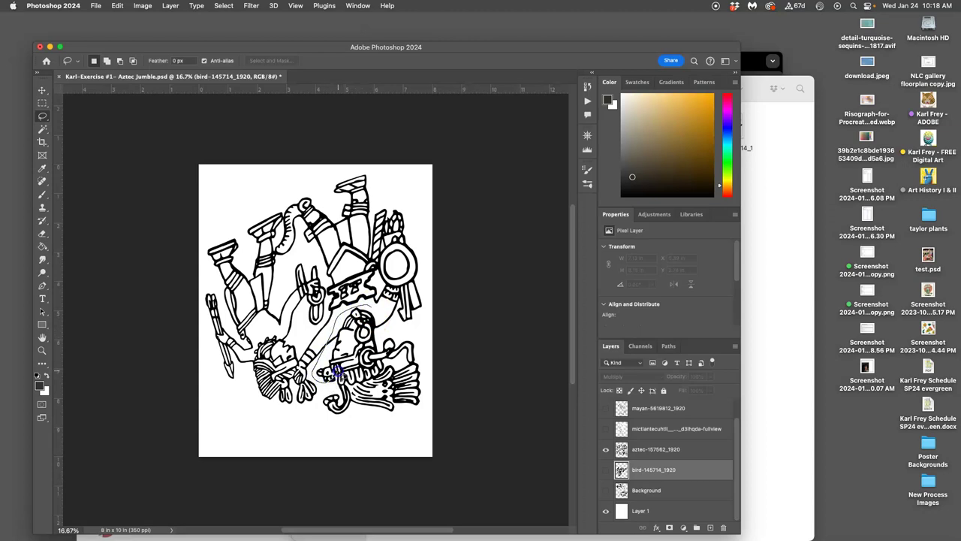
{"action": "left_click_drag", "start_coordinate": [384, 312], "coordinate": [406, 322]}
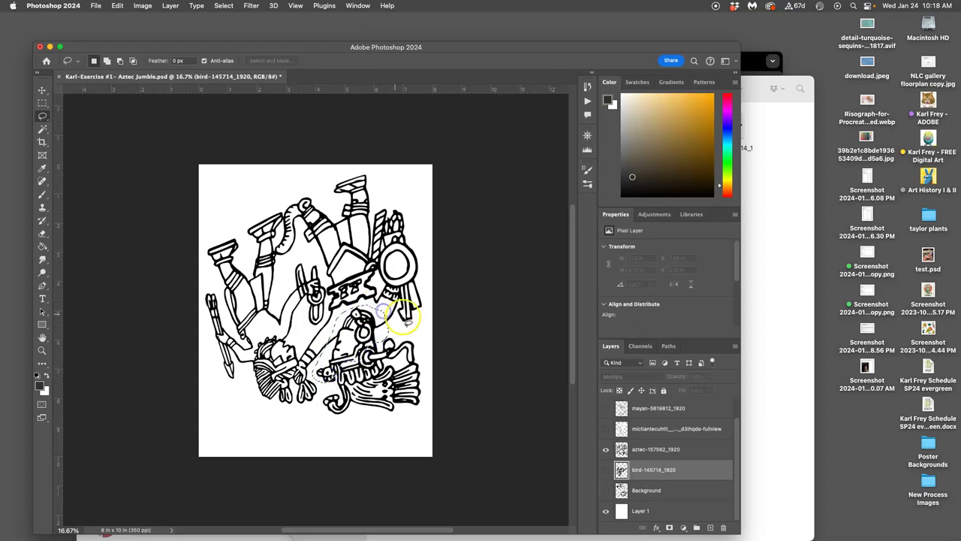
{"action": "key", "text": "super+d"}
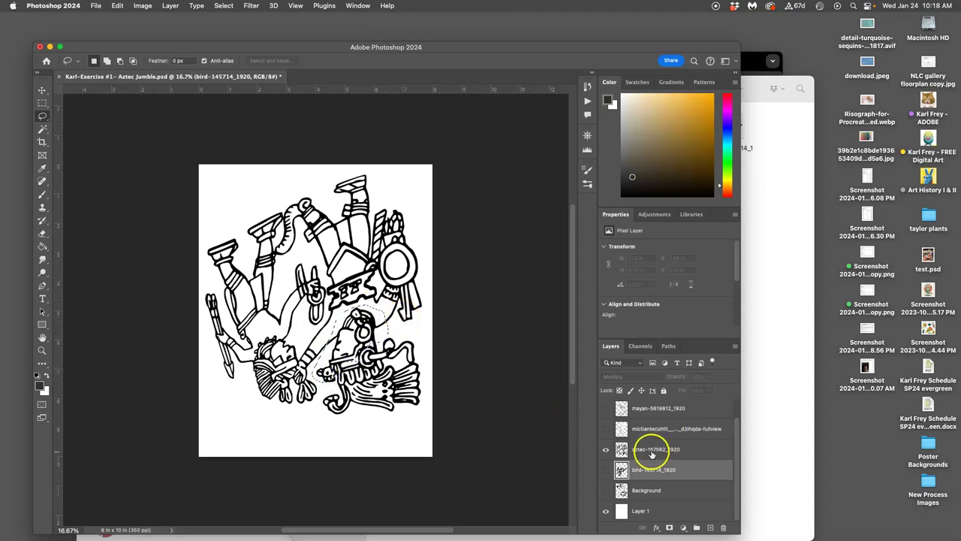
{"action": "left_click", "coordinate": [652, 450]}
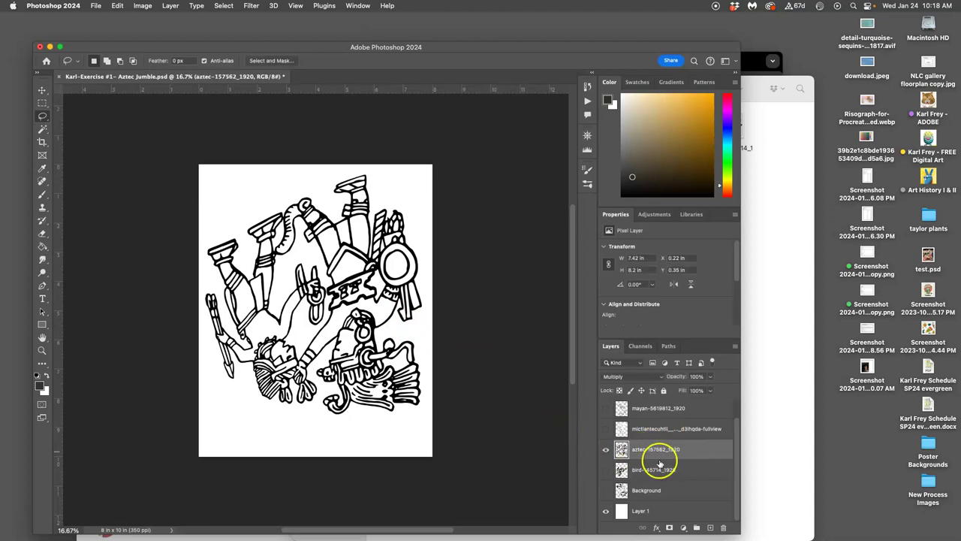
{"action": "key", "text": "super+z"}
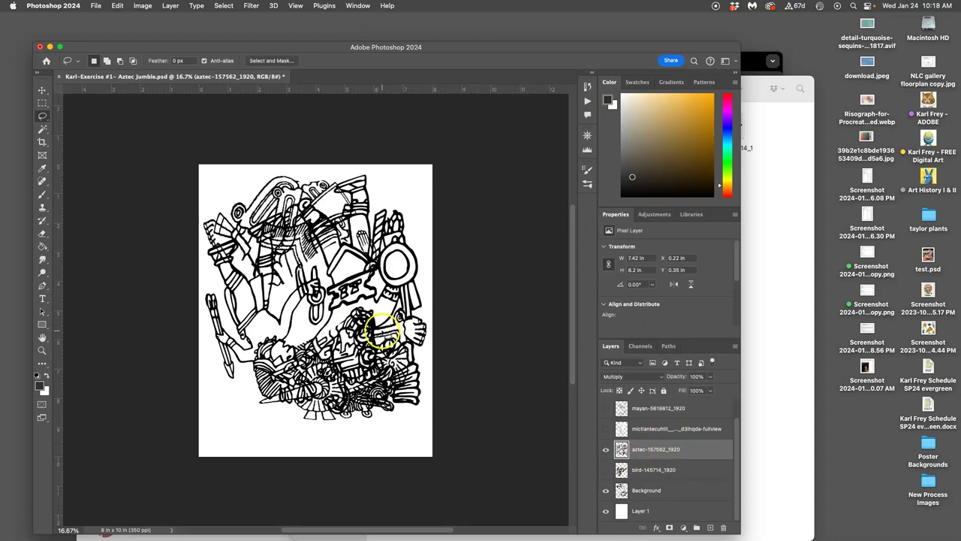
{"action": "left_click", "coordinate": [606, 470]}
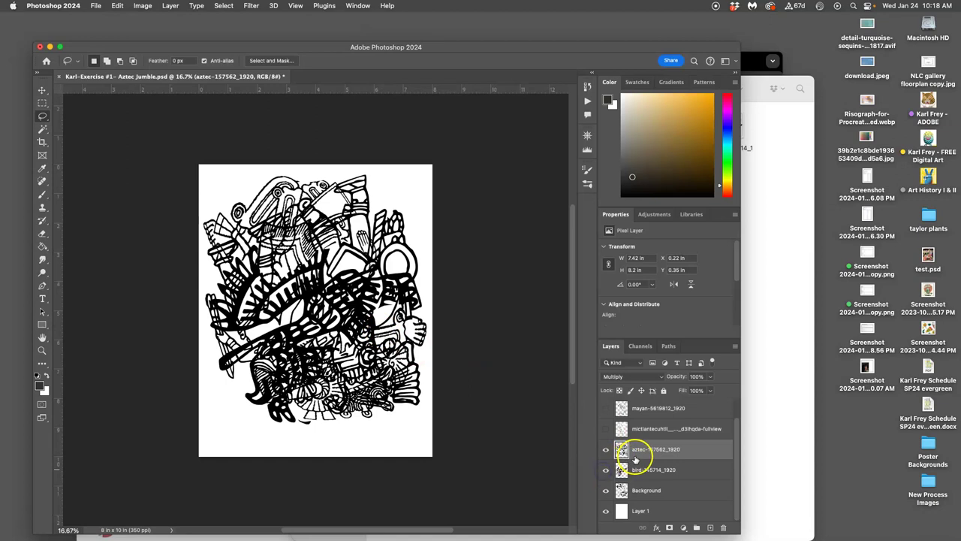
{"action": "left_click", "coordinate": [606, 469]}
{"action": "left_click", "coordinate": [606, 490]}
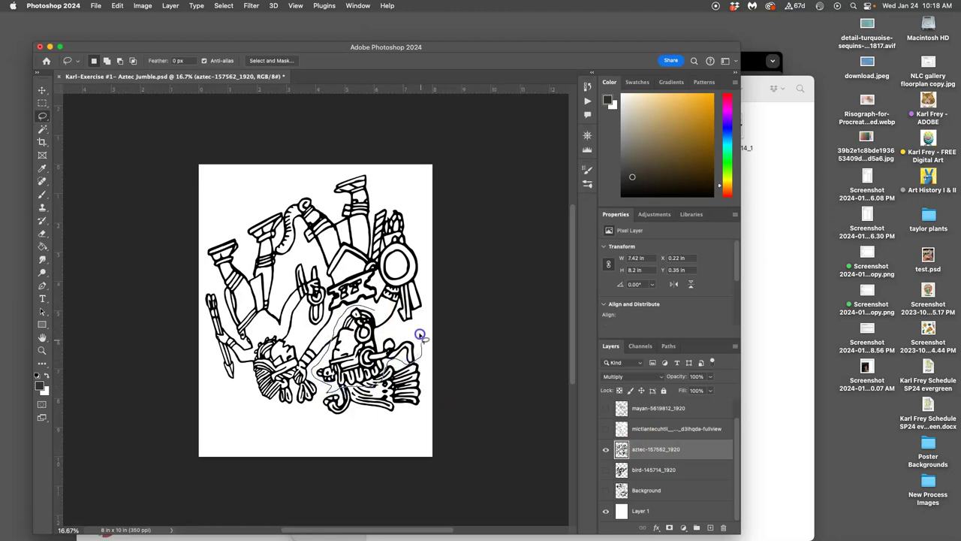
Step: Erase the aztec layer's lower-right figure and the upper figure's legs
{"action": "left_click_drag", "start_coordinate": [387, 306], "coordinate": [381, 310]}
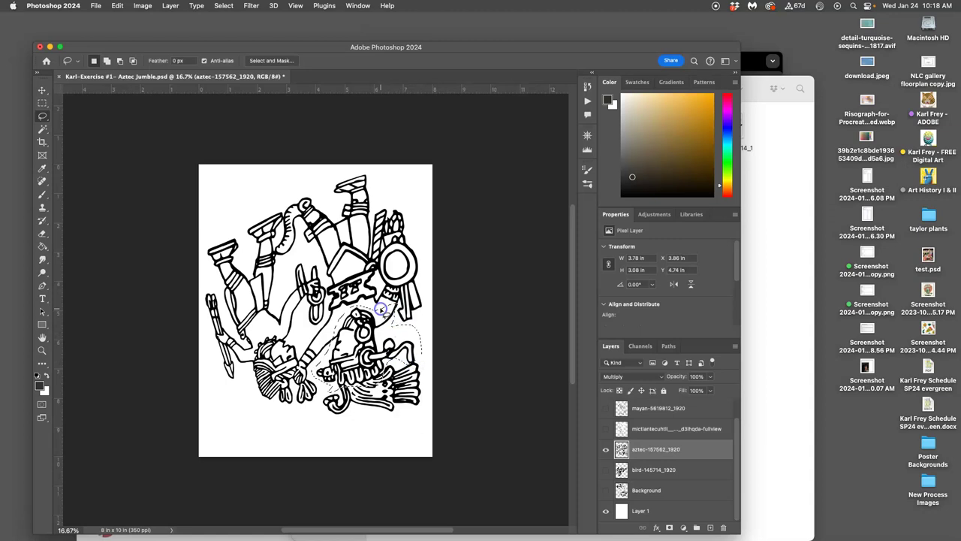
{"action": "key", "text": "Delete"}
{"action": "left_click", "coordinate": [386, 337]}
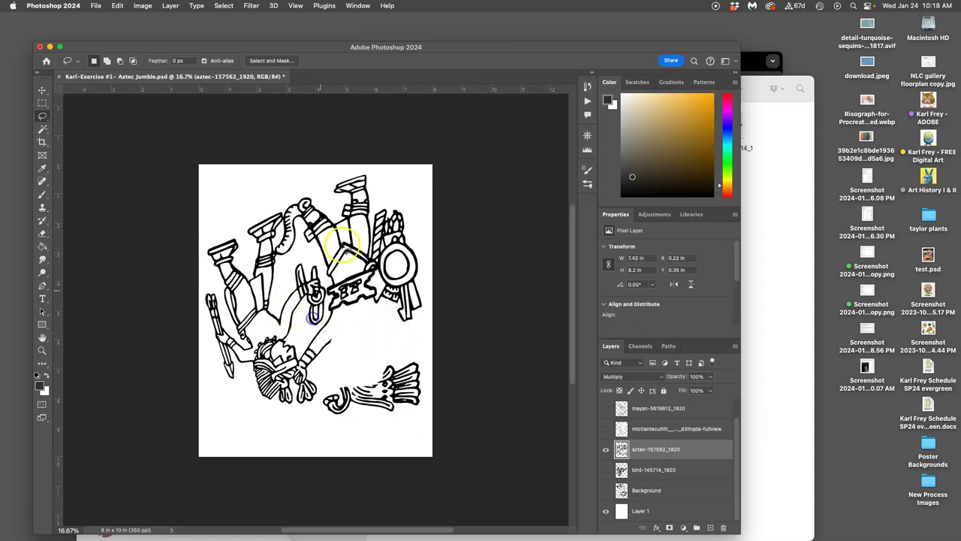
{"action": "left_click_drag", "start_coordinate": [383, 203], "coordinate": [371, 216]}
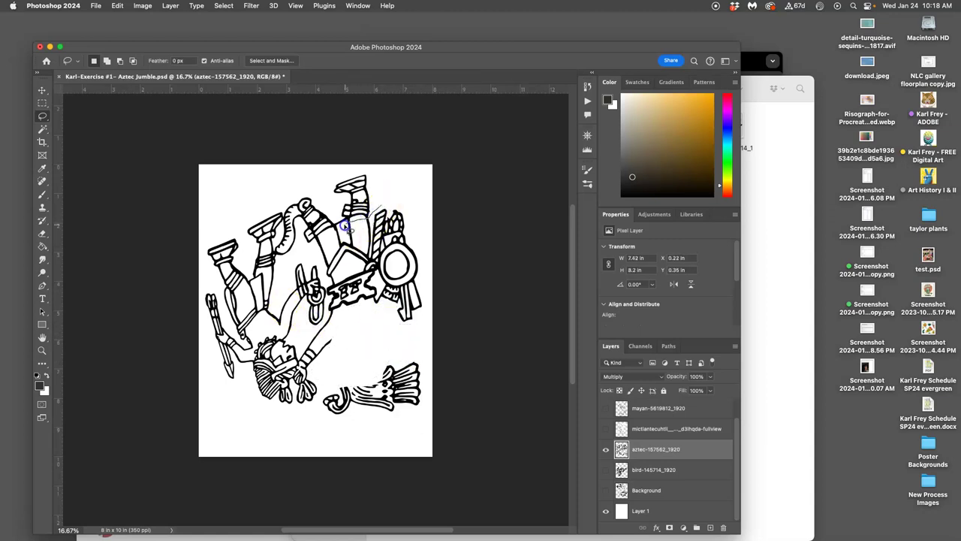
{"action": "left_click_drag", "start_coordinate": [356, 169], "coordinate": [405, 196]}
{"action": "key", "text": "Delete"}
{"action": "left_click", "coordinate": [306, 305]}
{"action": "left_click", "coordinate": [251, 257]}
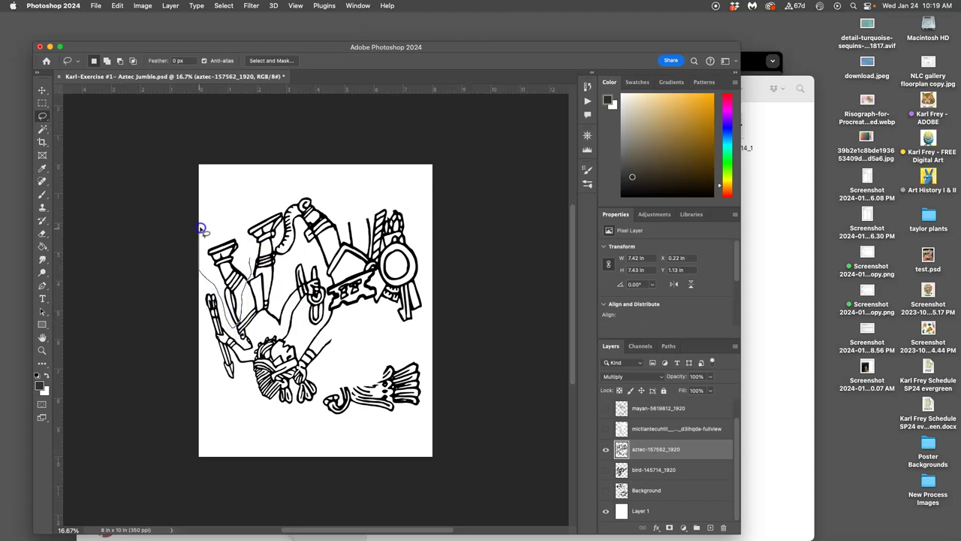
Step: Erase the aztec layer's leg, middle and lower head pieces, keeping the feathers, then show the bird layer
{"action": "left_click_drag", "start_coordinate": [240, 235], "coordinate": [239, 234]}
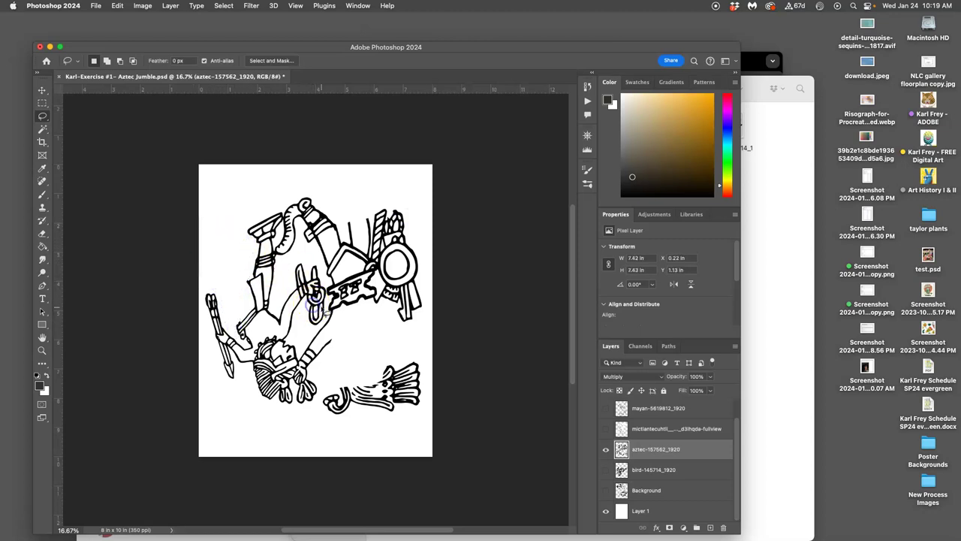
{"action": "left_click_drag", "start_coordinate": [384, 358], "coordinate": [295, 343]}
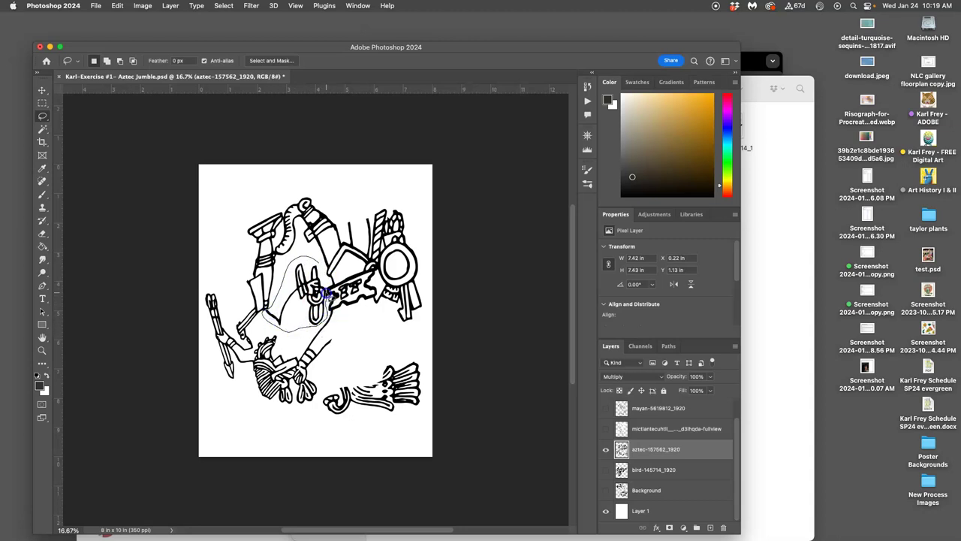
{"action": "left_click_drag", "start_coordinate": [323, 278], "coordinate": [324, 281]}
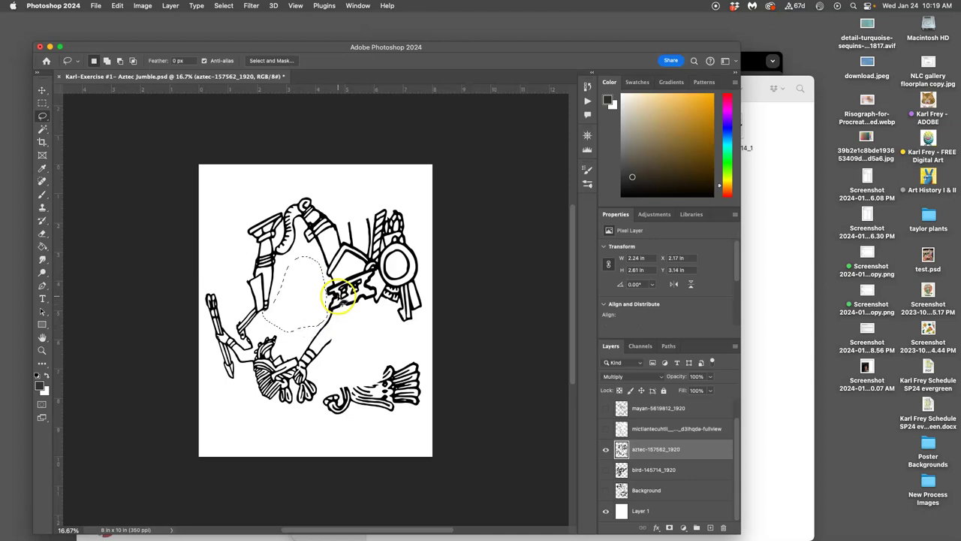
{"action": "left_click", "coordinate": [380, 342]}
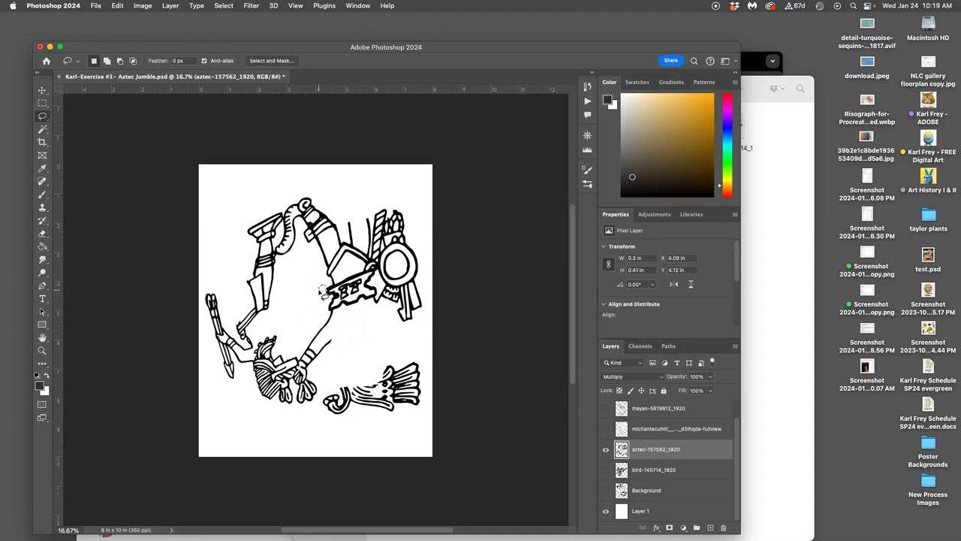
{"action": "mouse_move", "coordinate": [315, 294]}
{"action": "left_mouse_down"}
{"action": "mouse_move", "coordinate": [341, 307]}
{"action": "mouse_move", "coordinate": [360, 370]}
{"action": "mouse_move", "coordinate": [377, 378]}
{"action": "mouse_move", "coordinate": [379, 367]}
{"action": "mouse_move", "coordinate": [346, 377]}
{"action": "mouse_move", "coordinate": [369, 400]}
{"action": "mouse_move", "coordinate": [394, 364]}
{"action": "left_mouse_up"}
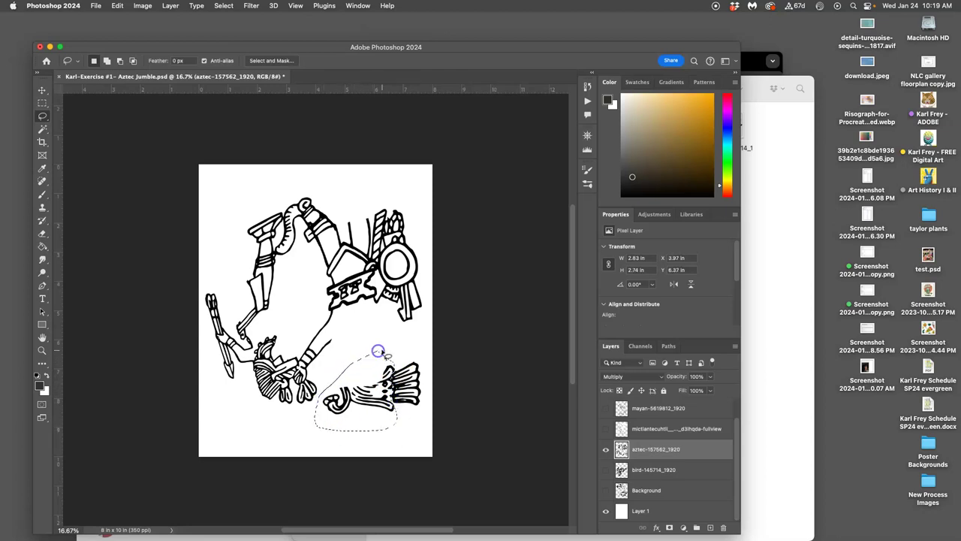
{"action": "key", "text": "BackSpace"}
{"action": "mouse_move", "coordinate": [401, 343]}
{"action": "left_mouse_down"}
{"action": "mouse_move", "coordinate": [391, 404]}
{"action": "mouse_move", "coordinate": [378, 382]}
{"action": "left_mouse_up"}
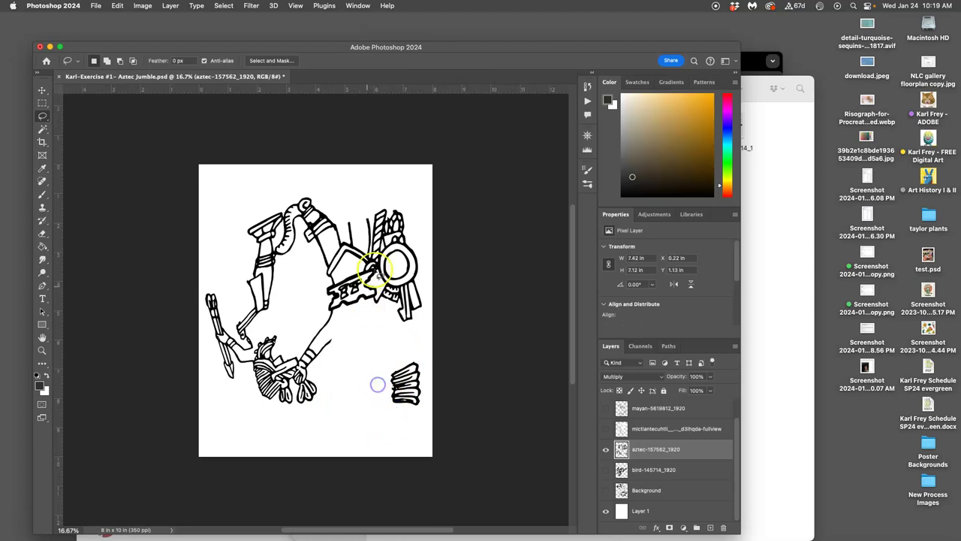
{"action": "left_click", "coordinate": [606, 470]}
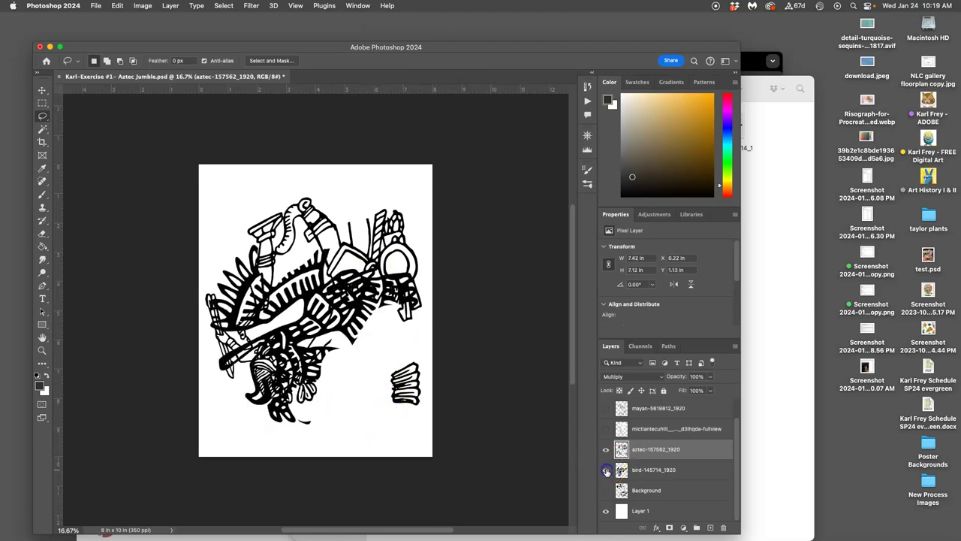
Step: Show the Background layer and delete the mictlantecuhtli layer
{"action": "left_click", "coordinate": [606, 489]}
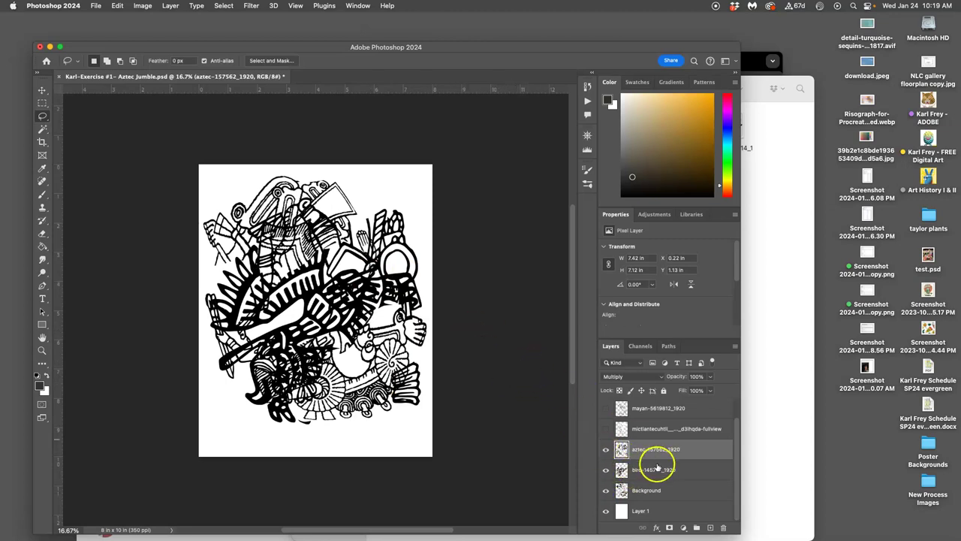
{"action": "left_click", "coordinate": [607, 428]}
{"action": "left_click", "coordinate": [639, 429]}
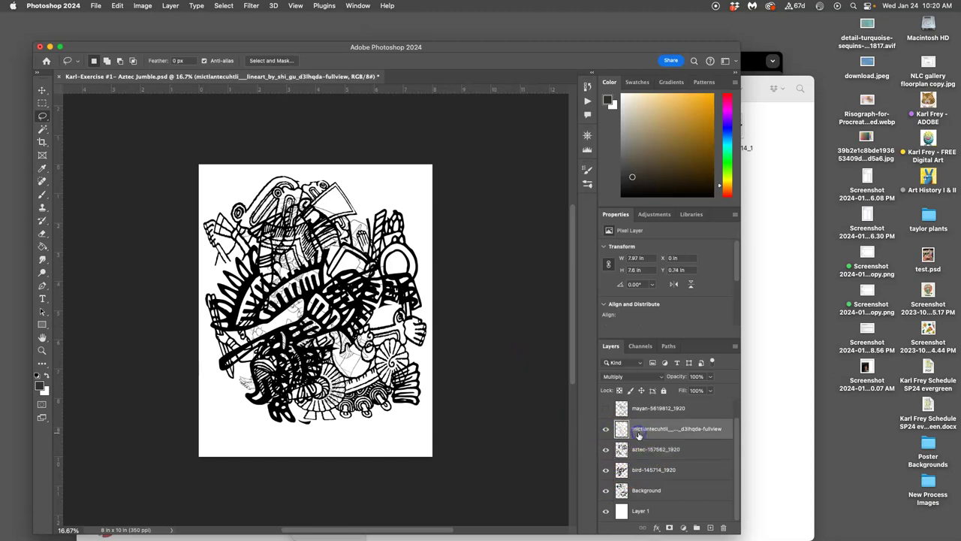
{"action": "key", "text": "Delete"}
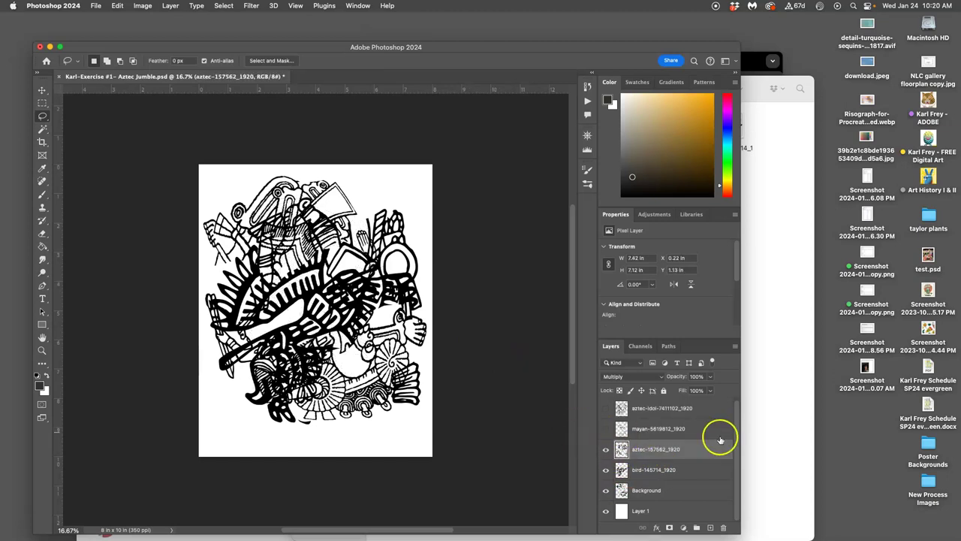
Step: Show the mayan-5619812_1920 layer, rotate it about 9°, nudge it, and warp its upper-right area
{"action": "left_click", "coordinate": [607, 429]}
{"action": "left_click", "coordinate": [651, 432]}
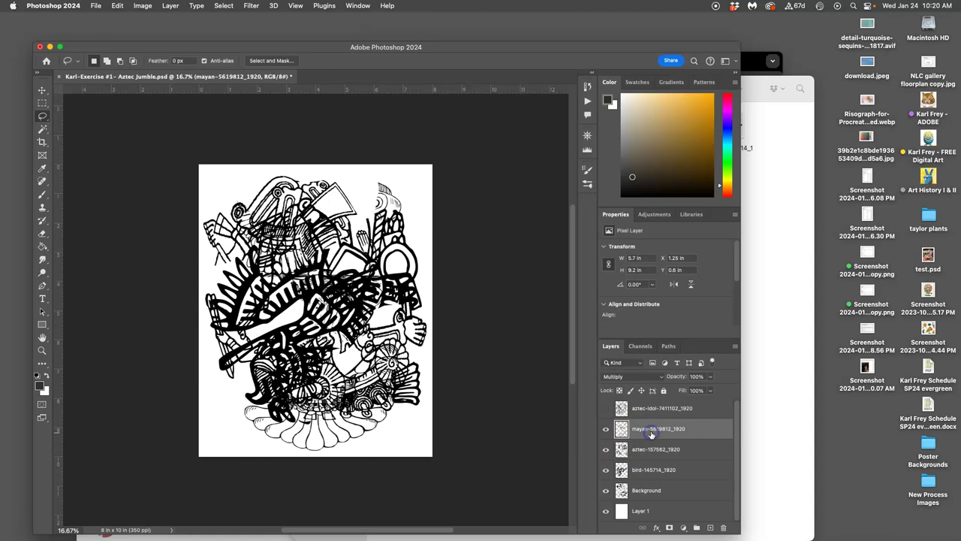
{"action": "key", "text": "super+t"}
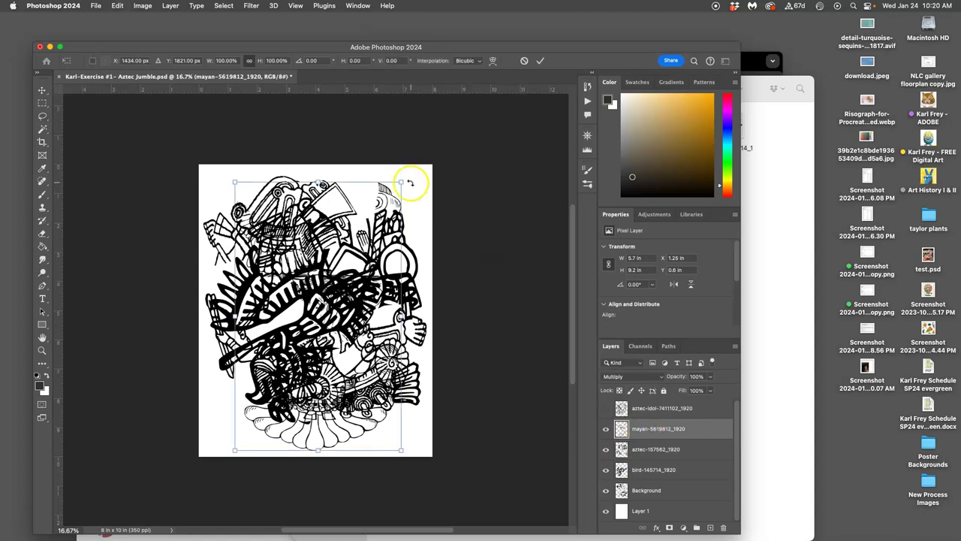
{"action": "left_click_drag", "start_coordinate": [414, 182], "coordinate": [420, 207]}
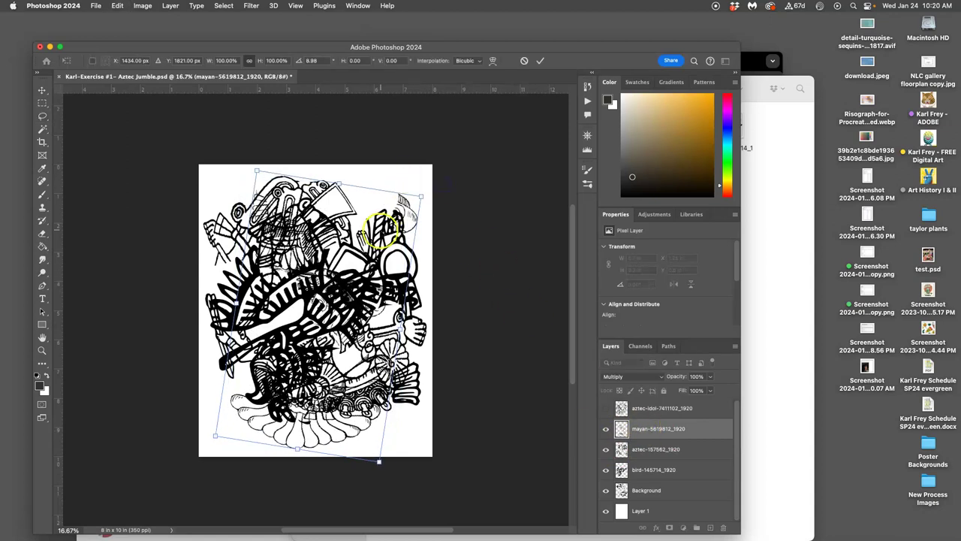
{"action": "left_click_drag", "start_coordinate": [356, 230], "coordinate": [362, 238]}
{"action": "right_click", "coordinate": [362, 237]}
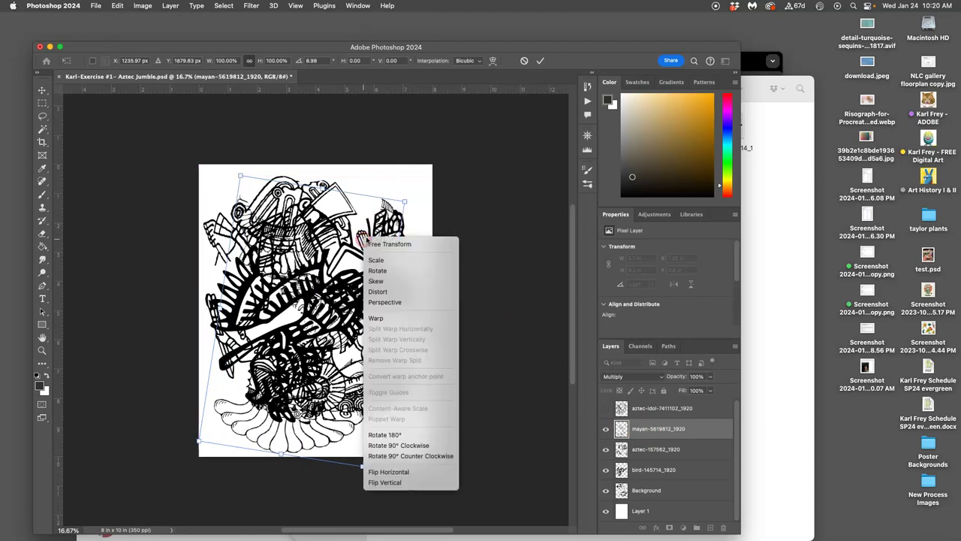
{"action": "left_click", "coordinate": [383, 319]}
{"action": "left_click_drag", "start_coordinate": [401, 275], "coordinate": [390, 226]}
{"action": "mouse_move", "coordinate": [402, 190]}
{"action": "left_mouse_down"}
{"action": "mouse_move", "coordinate": [398, 176]}
{"action": "mouse_move", "coordinate": [392, 184]}
{"action": "left_mouse_up"}
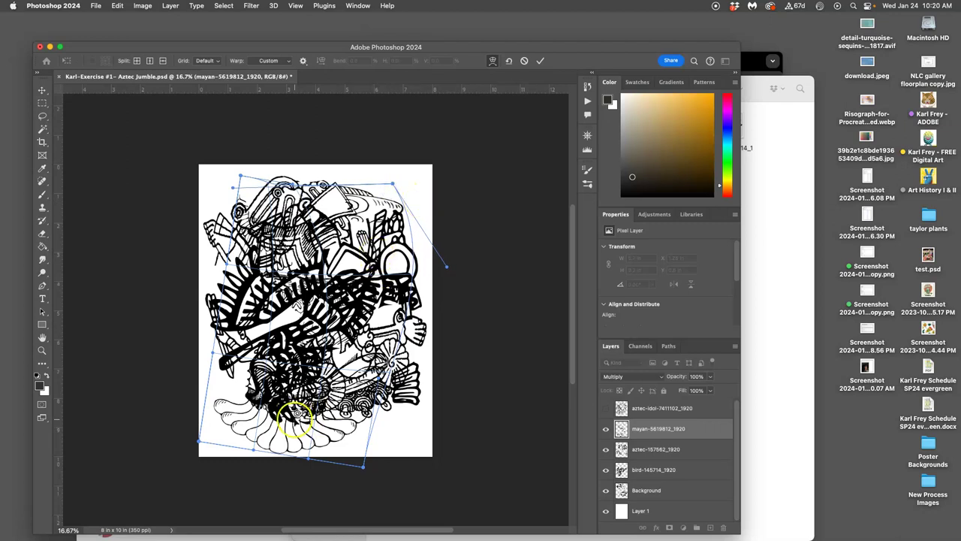
{"action": "key", "text": "Return"}
{"action": "key", "text": "l"}
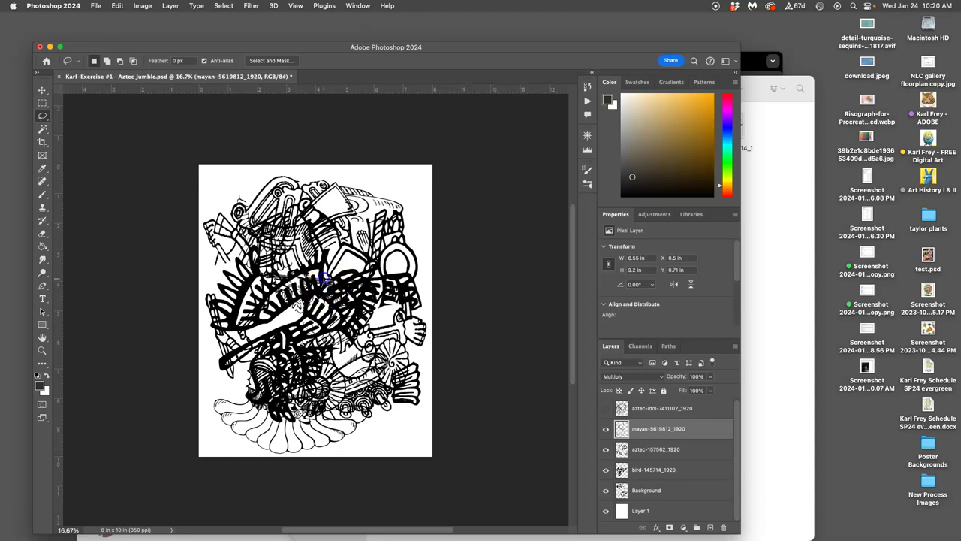
Step: Show the aztec-idol-7411102_1920 layer and enlarge it to about 105%
{"action": "mouse_move", "coordinate": [308, 291]}
{"action": "left_mouse_down"}
{"action": "mouse_move", "coordinate": [322, 281]}
{"action": "mouse_move", "coordinate": [343, 298]}
{"action": "mouse_move", "coordinate": [370, 295]}
{"action": "left_mouse_up"}
{"action": "left_click", "coordinate": [606, 408]}
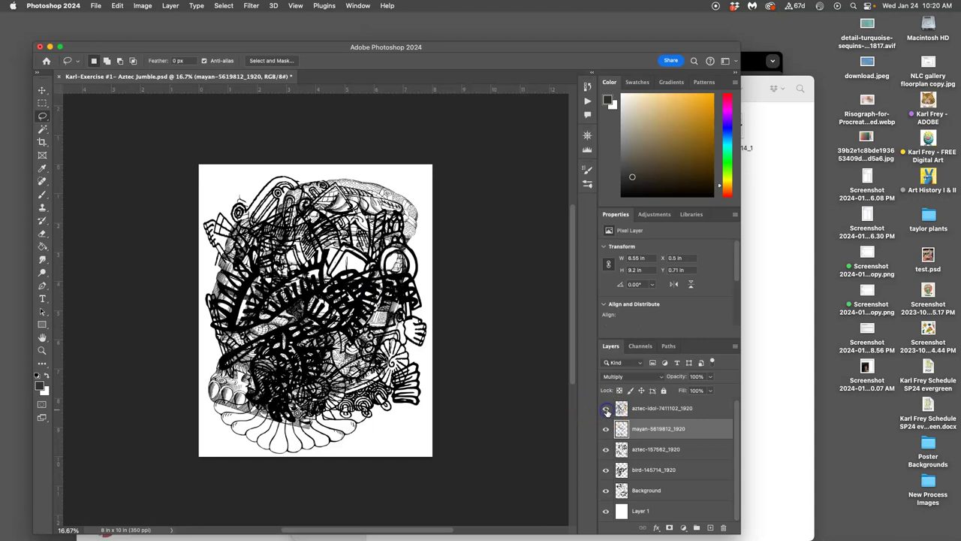
{"action": "left_click", "coordinate": [659, 408]}
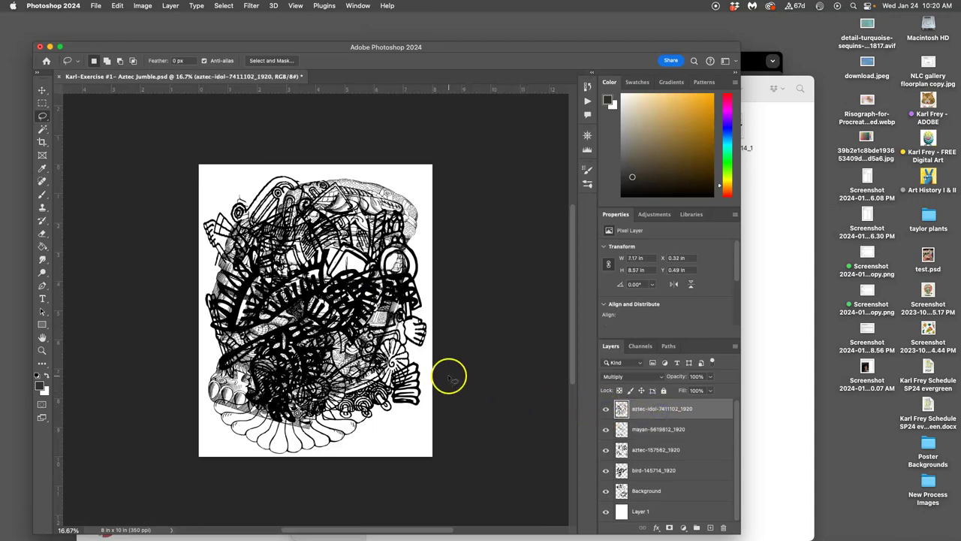
{"action": "key", "text": "super+t"}
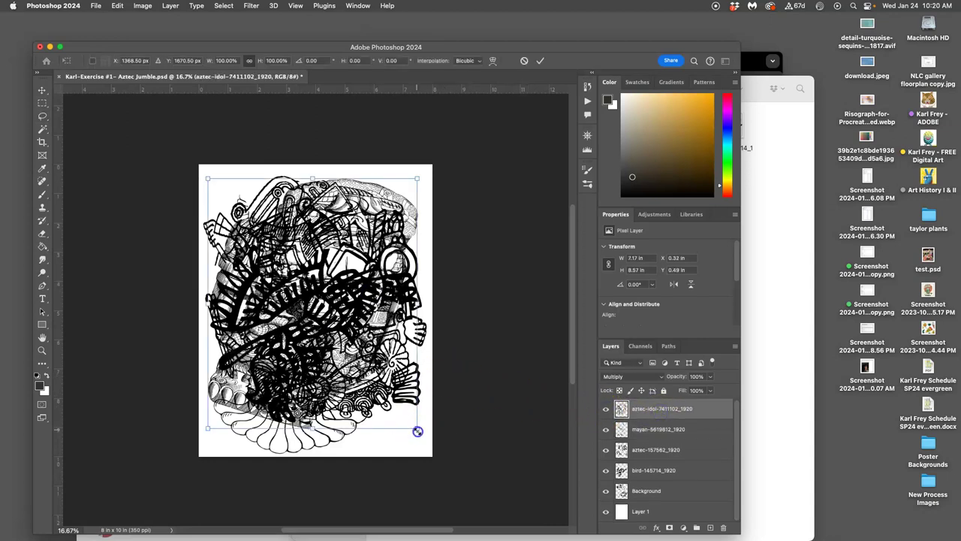
{"action": "mouse_move", "coordinate": [423, 428]}
{"action": "left_mouse_down"}
{"action": "mouse_move", "coordinate": [427, 453]}
{"action": "mouse_move", "coordinate": [428, 442]}
{"action": "left_mouse_up"}
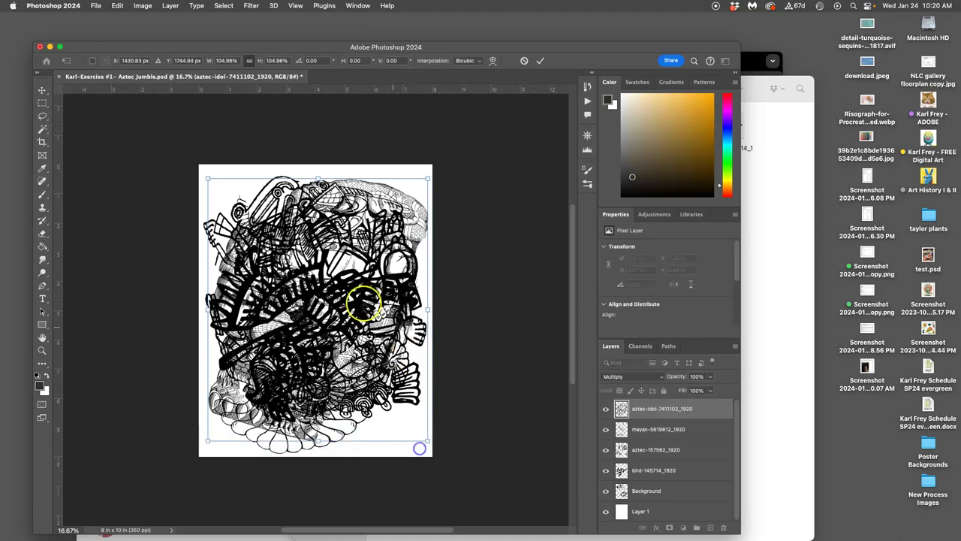
Step: Warp the idol art, pulling the bottom down, bowing the top up and stretching the right side
{"action": "right_click", "coordinate": [304, 339]}
{"action": "left_click", "coordinate": [316, 365]}
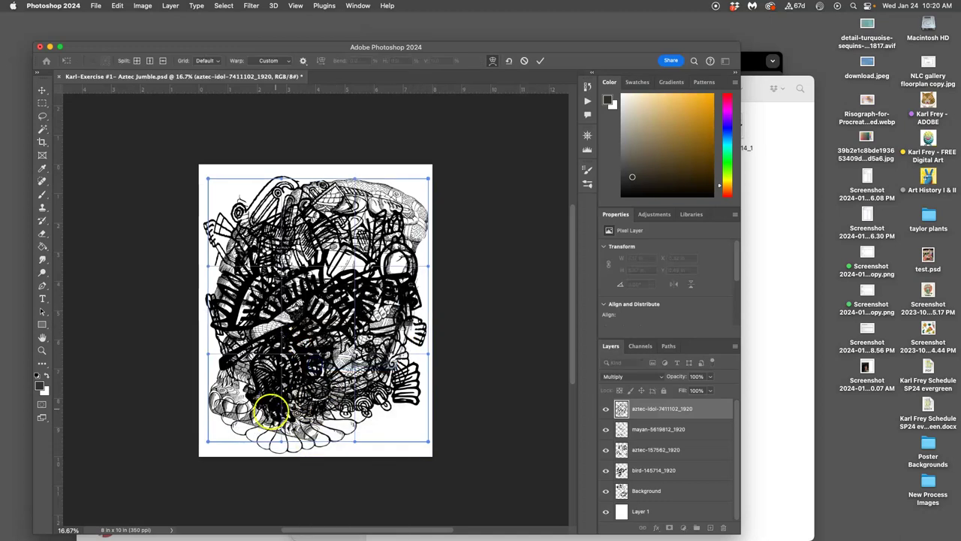
{"action": "left_click_drag", "start_coordinate": [258, 403], "coordinate": [248, 435]}
{"action": "left_click_drag", "start_coordinate": [333, 443], "coordinate": [334, 442]}
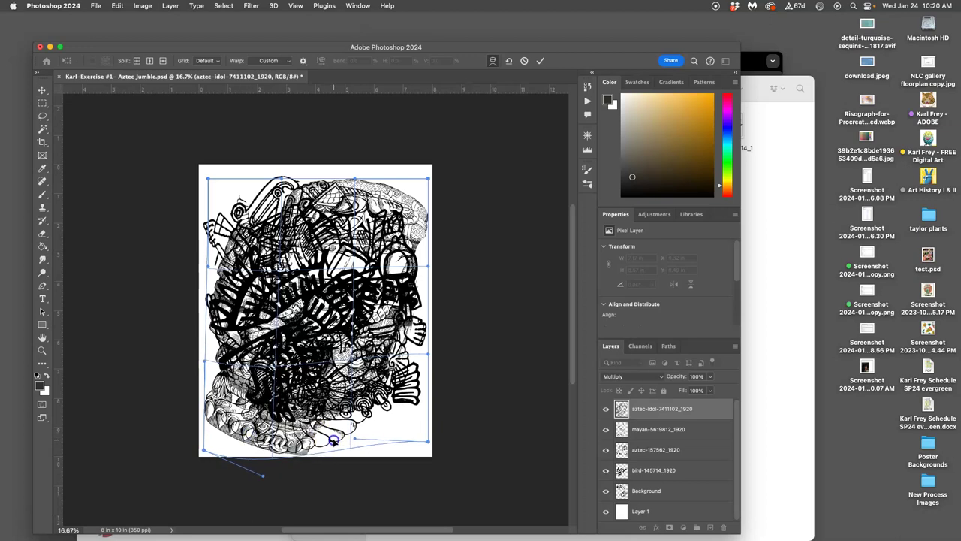
{"action": "left_click_drag", "start_coordinate": [294, 228], "coordinate": [375, 177]}
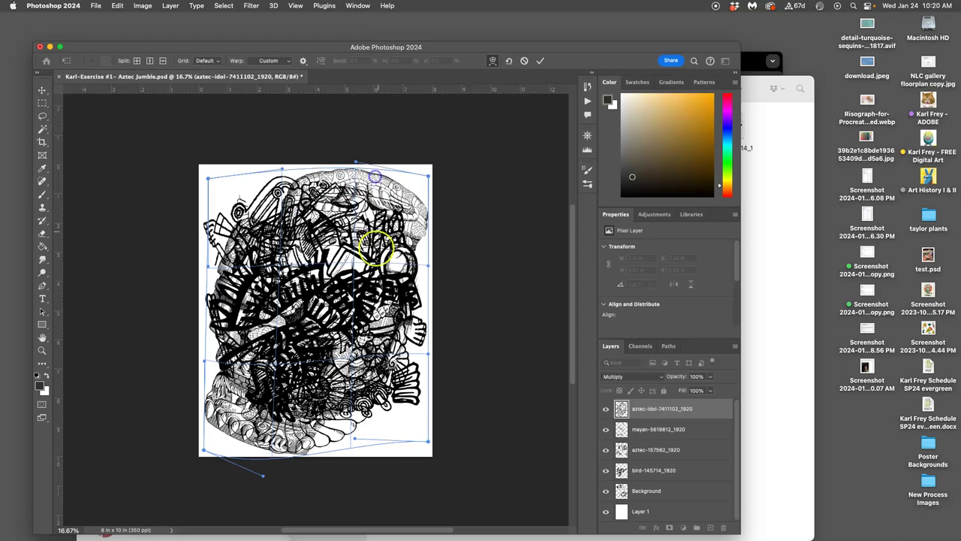
{"action": "left_click_drag", "start_coordinate": [348, 253], "coordinate": [223, 255]}
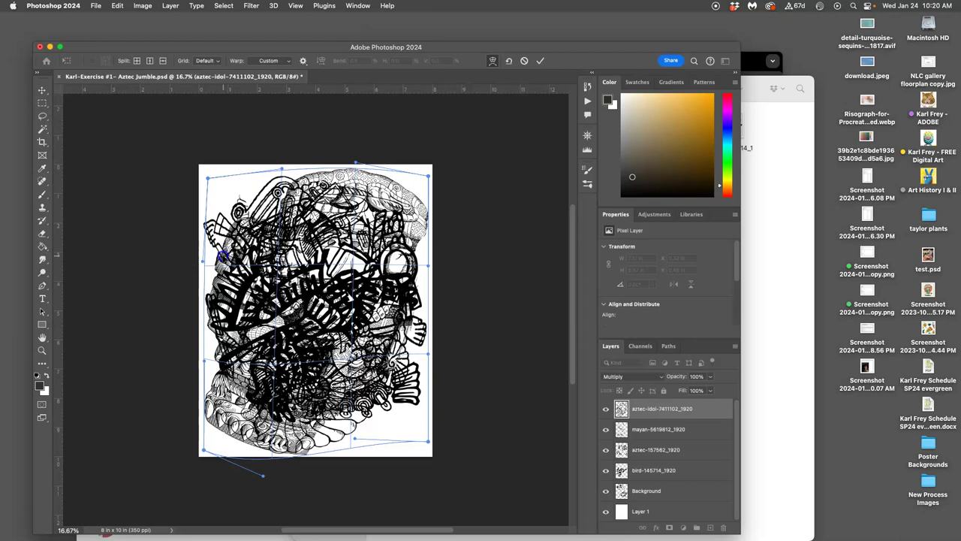
{"action": "left_click_drag", "start_coordinate": [388, 293], "coordinate": [406, 301]}
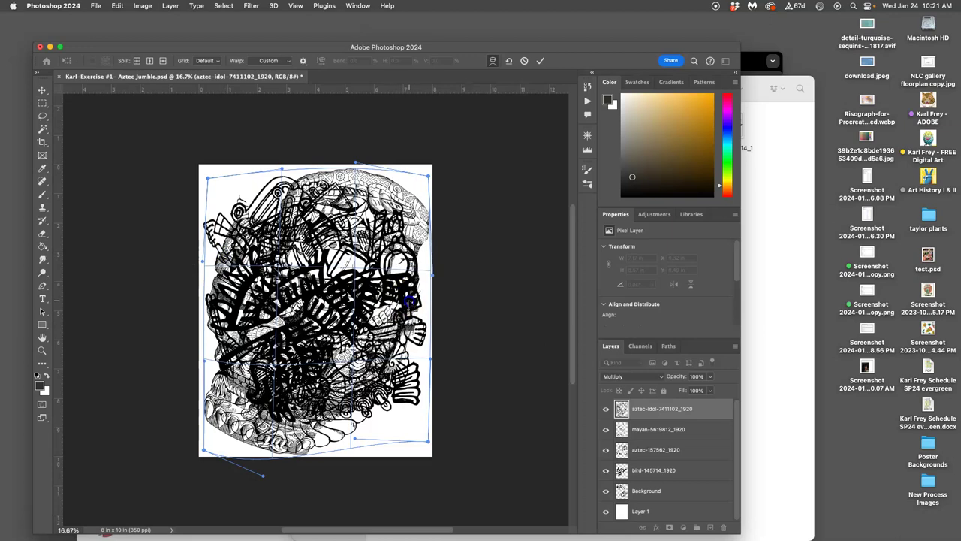
{"action": "key", "text": "Return"}
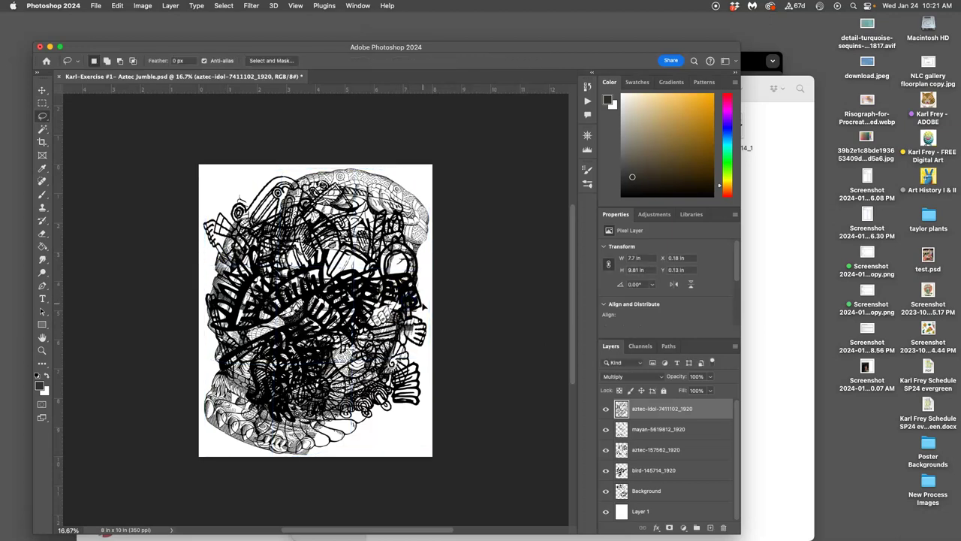